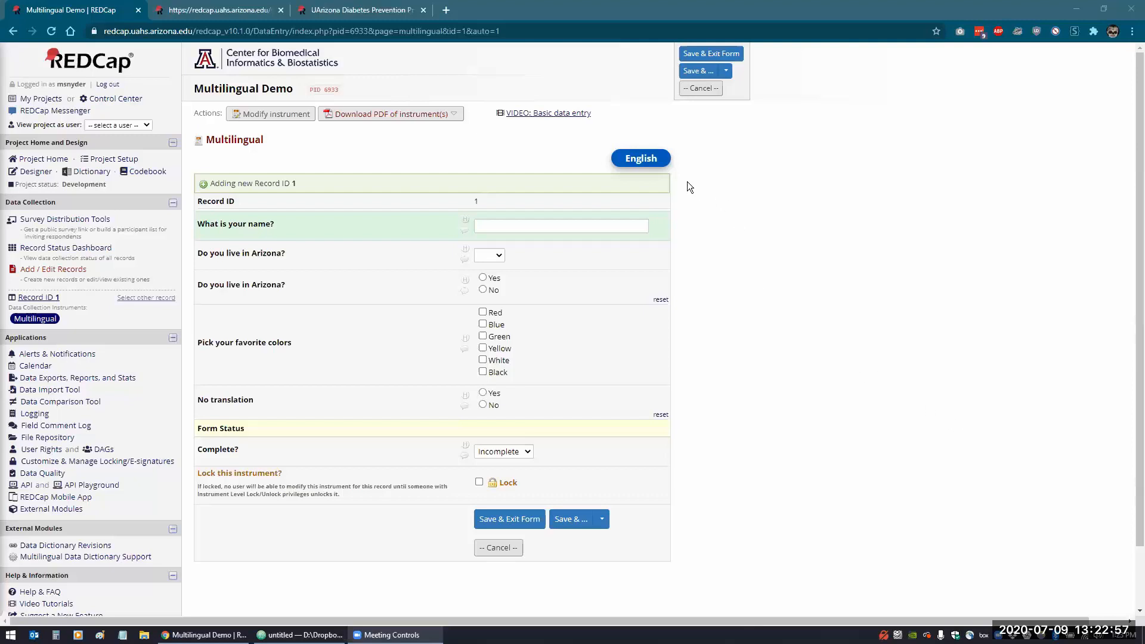
# Switch the record form to Spanish and view the answer choices of the first Arizona residency question.
pyautogui.click(654, 159)
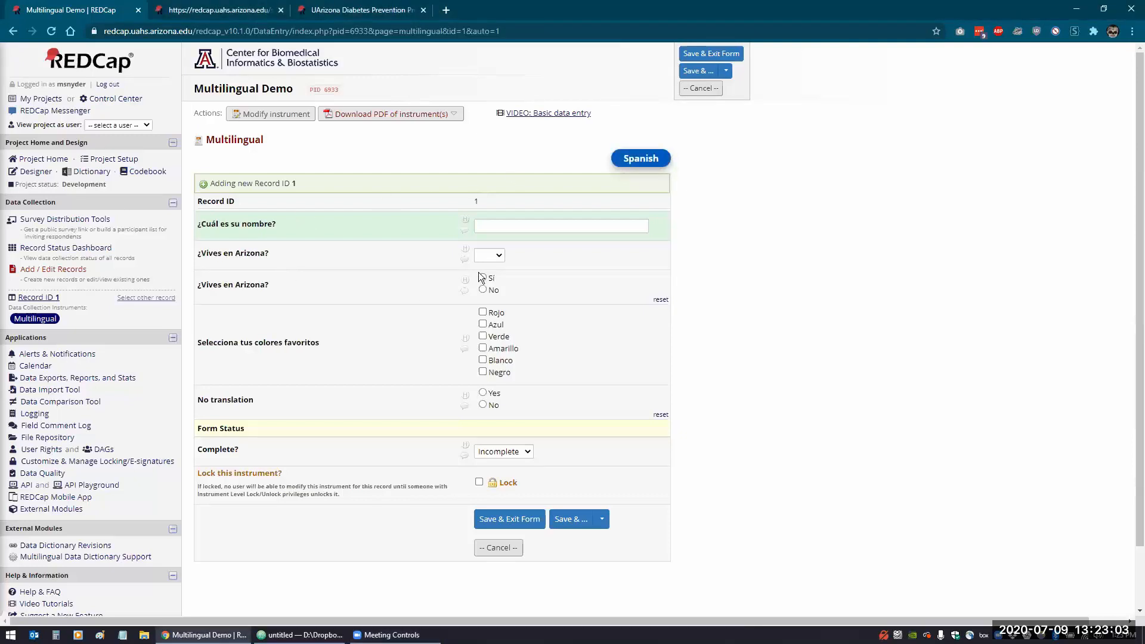
pyautogui.click(499, 256)
pyautogui.click(501, 259)
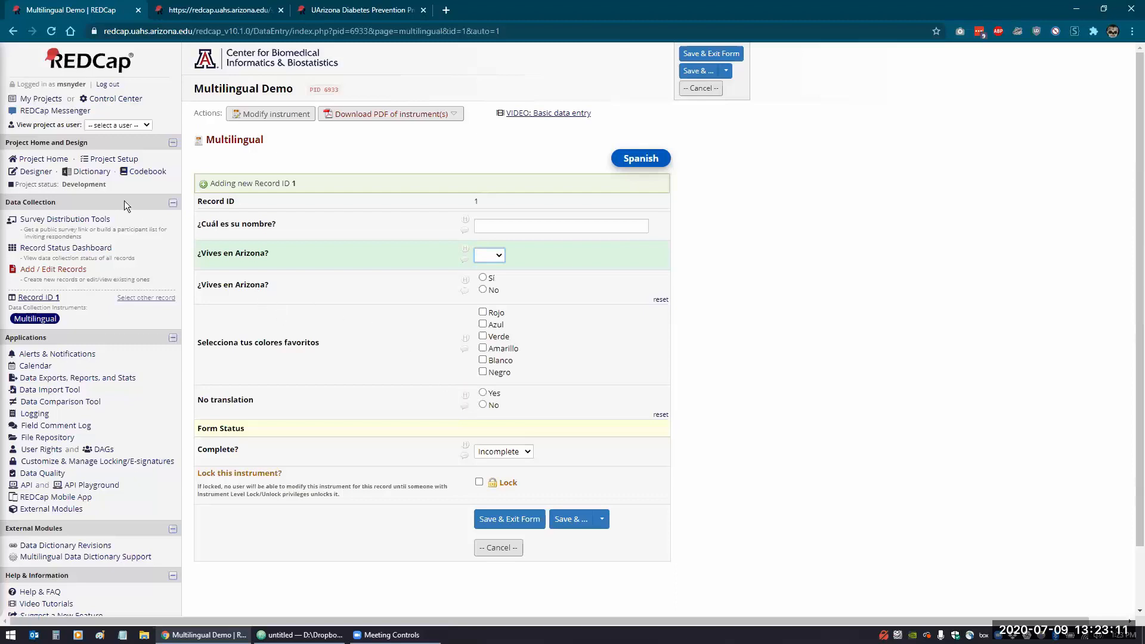
# Open the Multilingual instrument in the Online Designer.
pyautogui.click(35, 172)
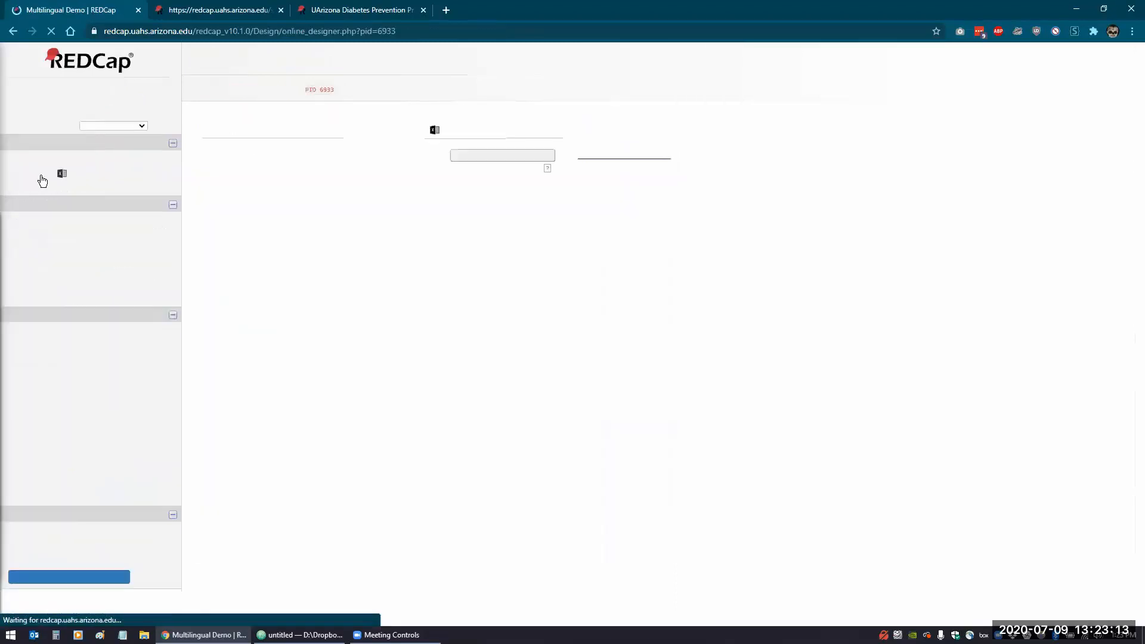
pyautogui.click(237, 298)
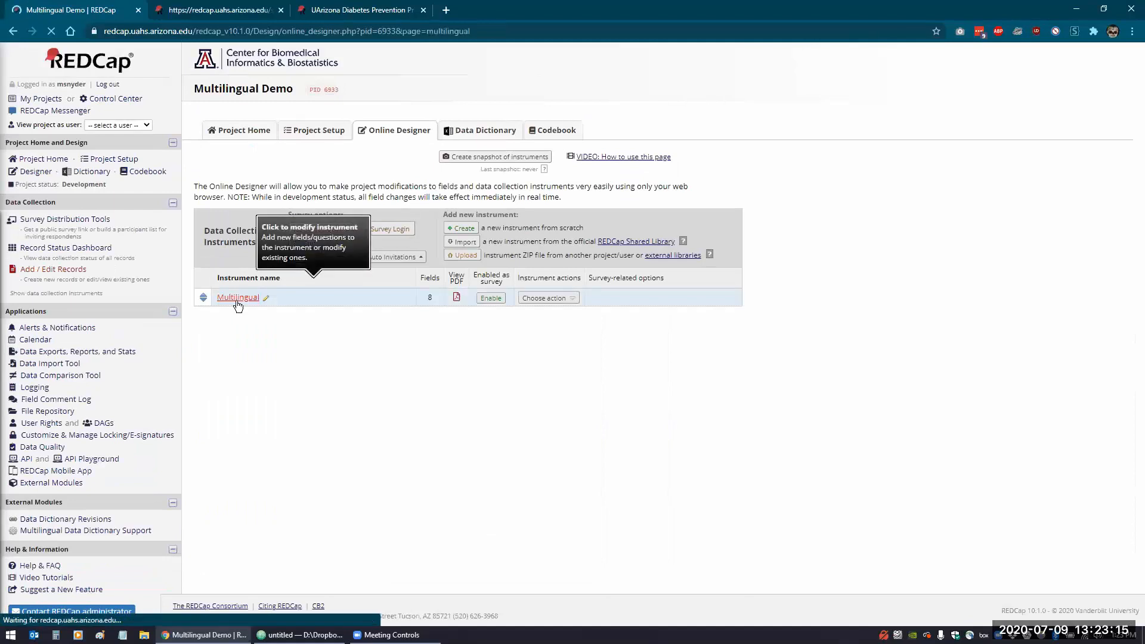
pyautogui.scroll(-2, 214, 389)
pyautogui.scroll(-3, 214, 389)
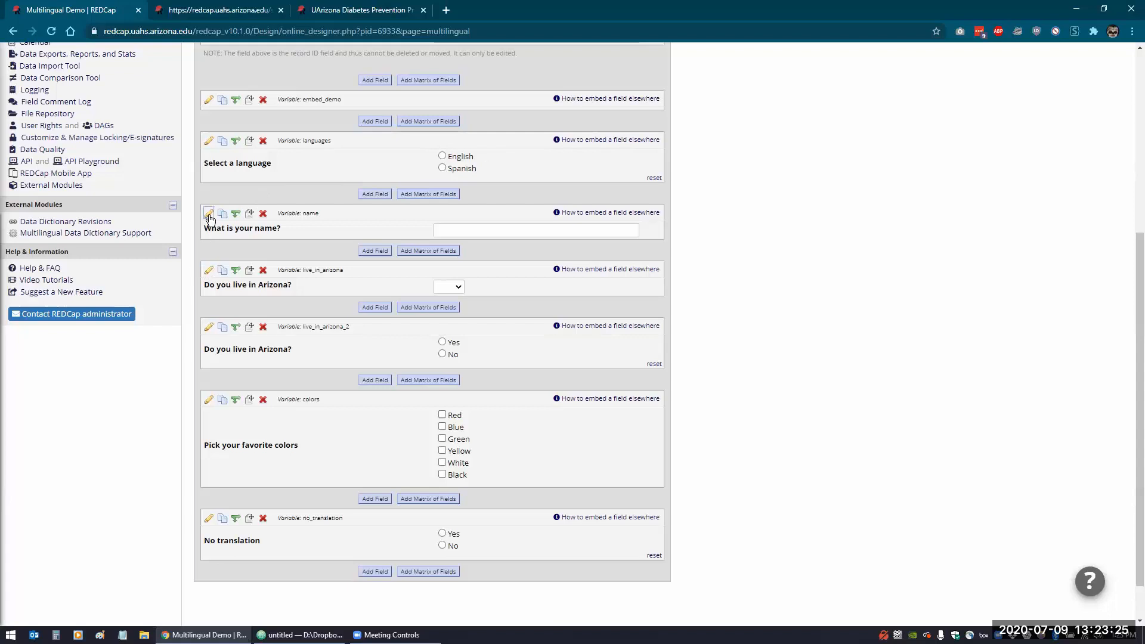
# Examine the English and Spanish question and answer translations in the colors field's settings, and close them without changes.
pyautogui.click(208, 400)
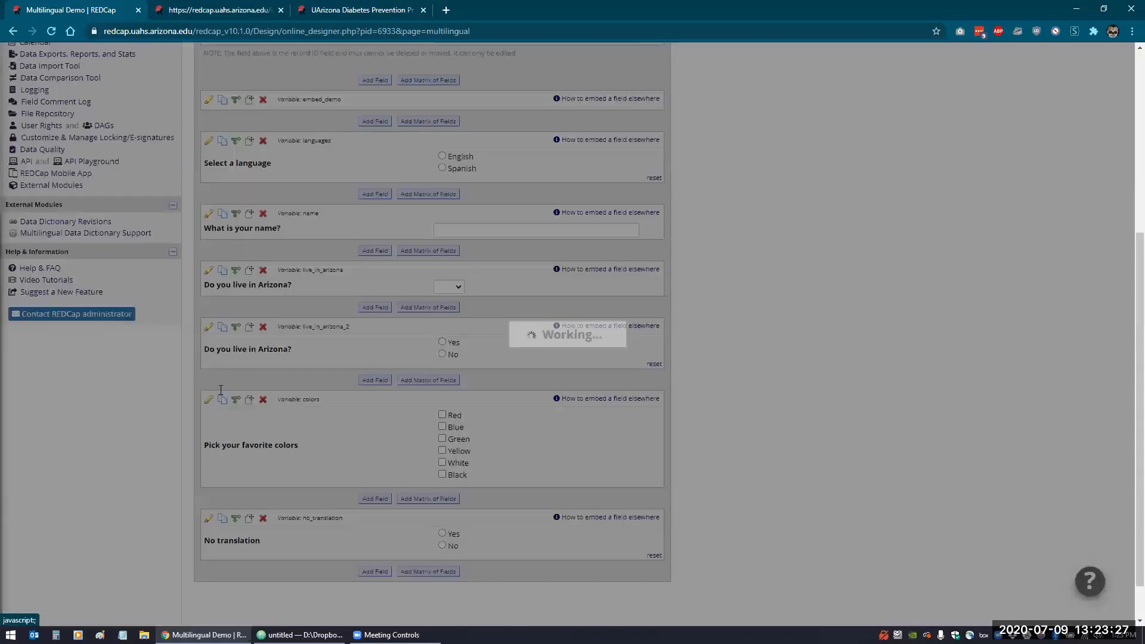
pyautogui.scroll(-4, 276, 374)
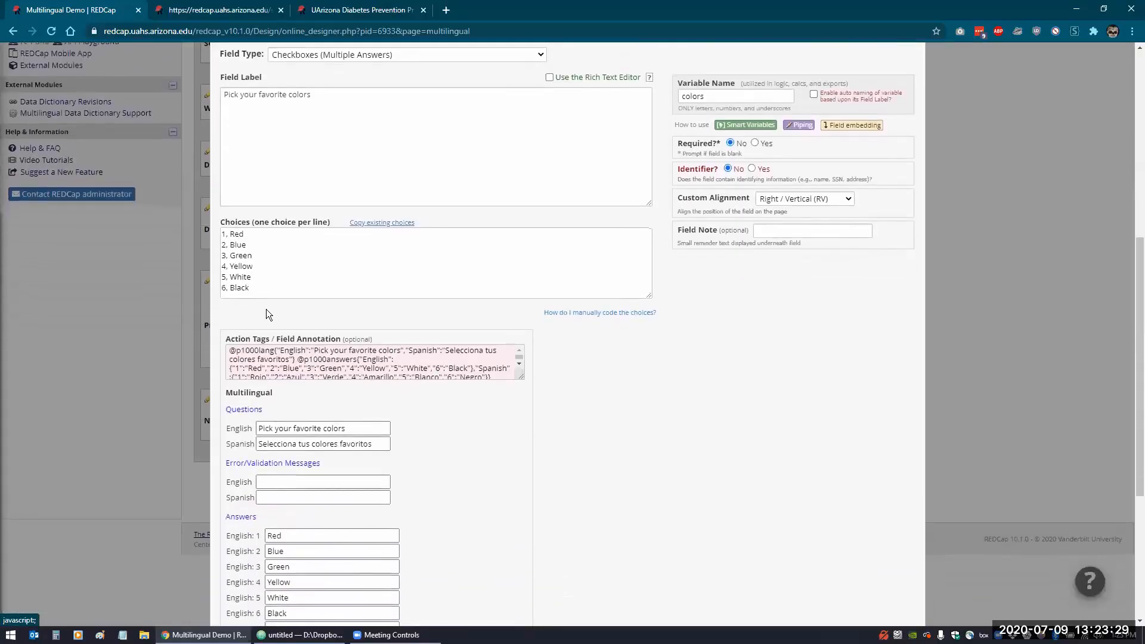
pyautogui.scroll(-1, 265, 300)
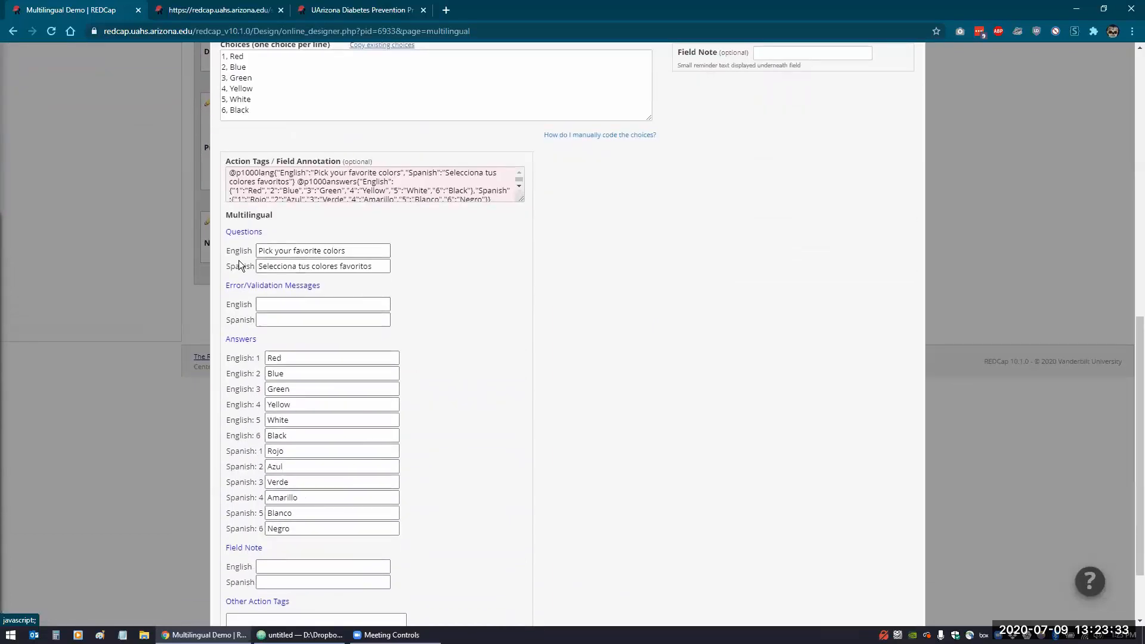
pyautogui.scroll(1, 244, 268)
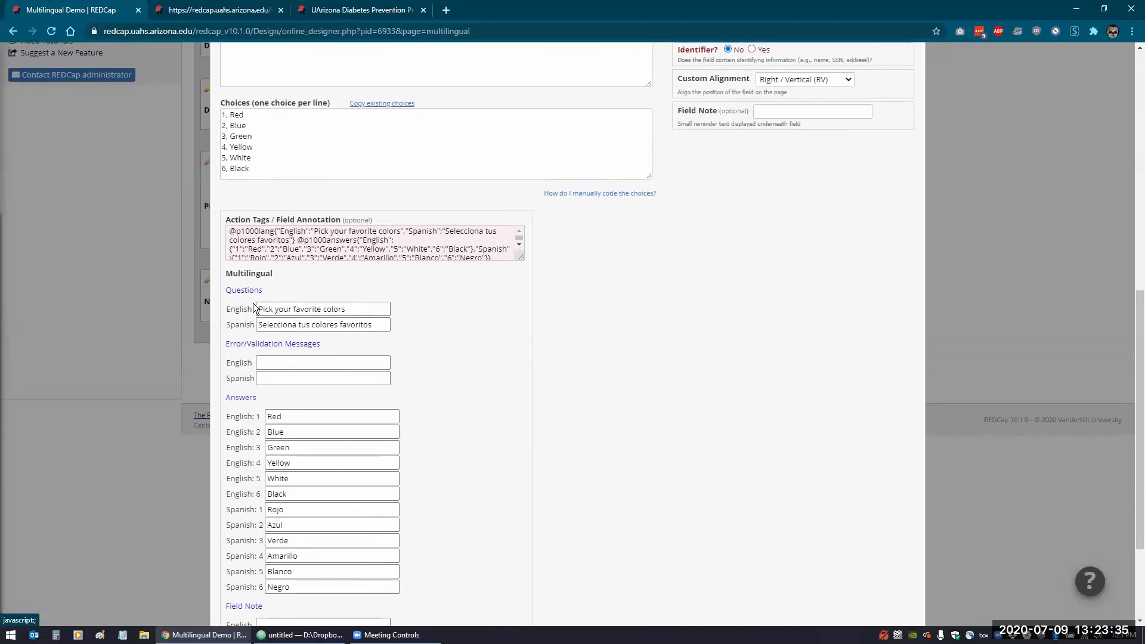
pyautogui.scroll(3, 685, 285)
pyautogui.click(913, 58)
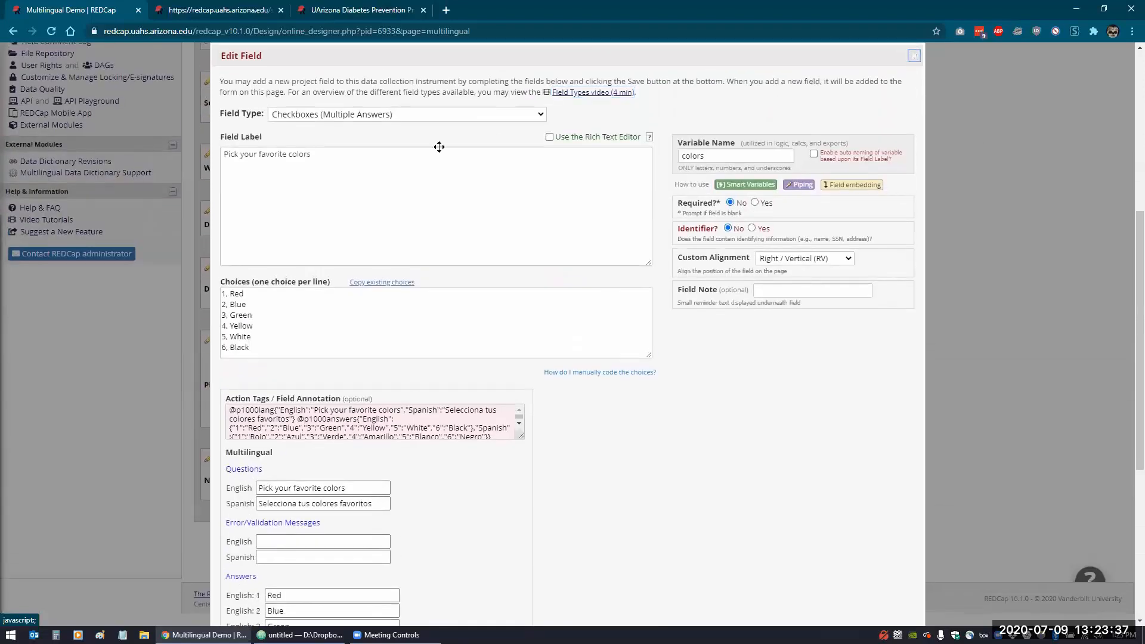
pyautogui.scroll(1, 358, 164)
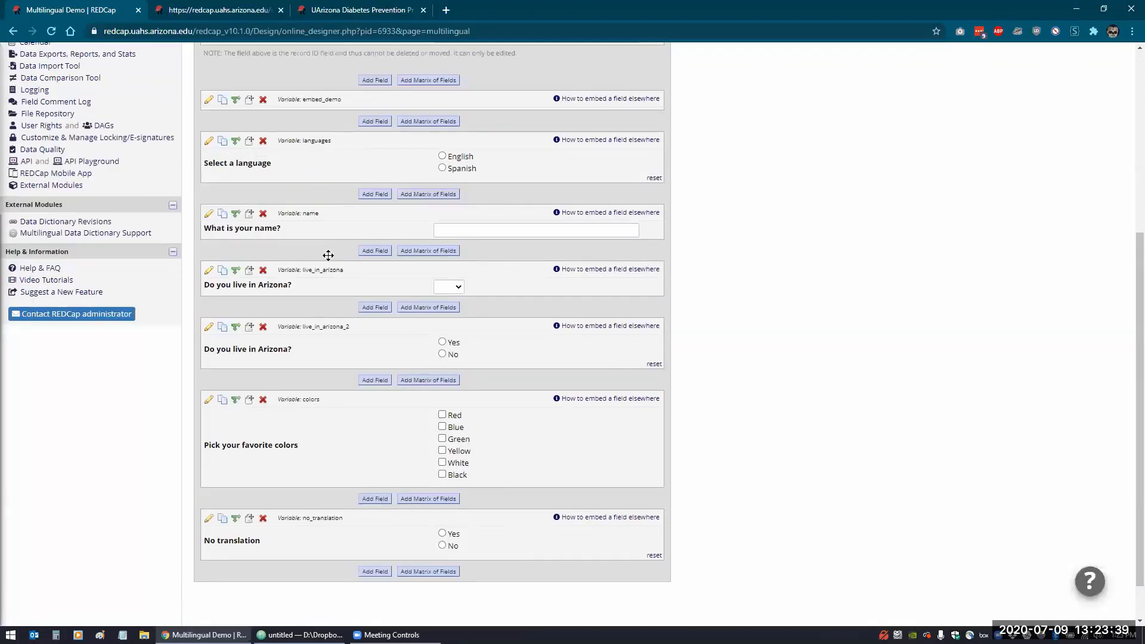
# Reopen the colors field's settings, review every multilingual section through Field Note and Other Action Tags, and cancel the edit.
pyautogui.click(208, 400)
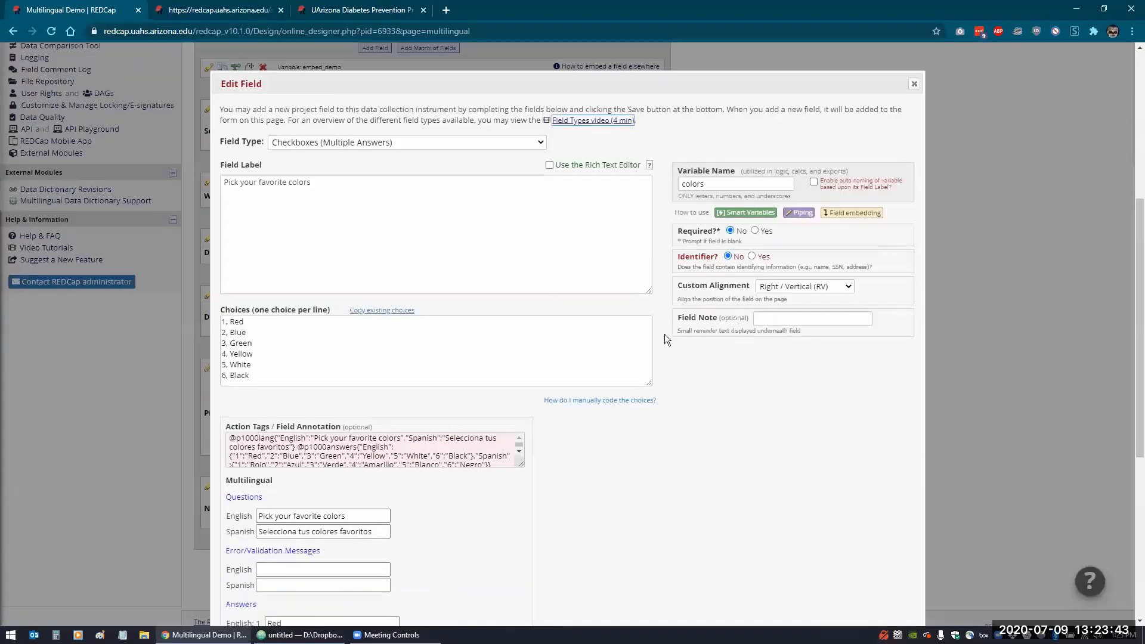
pyautogui.scroll(-5, 348, 281)
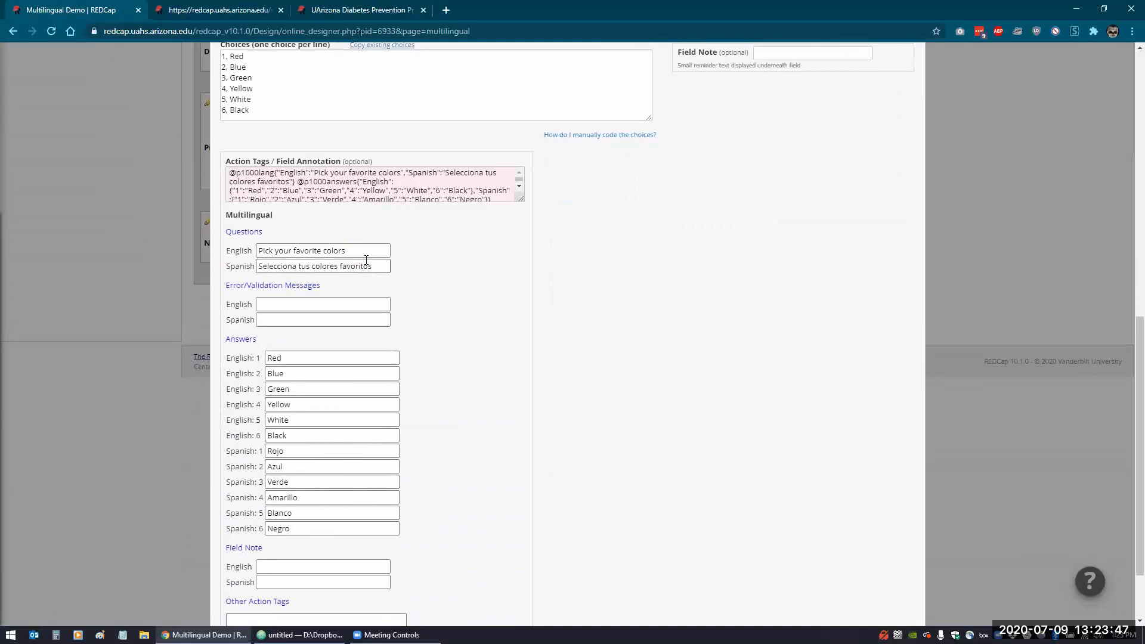
pyautogui.scroll(-1, 387, 263)
pyautogui.scroll(-1, 387, 269)
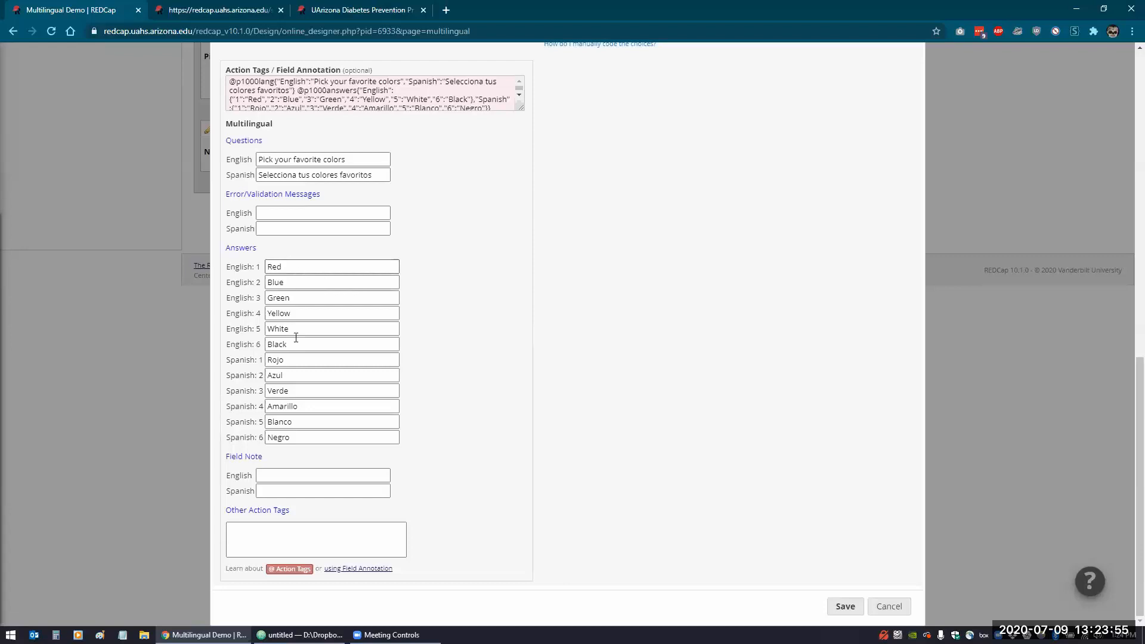
pyautogui.click(881, 609)
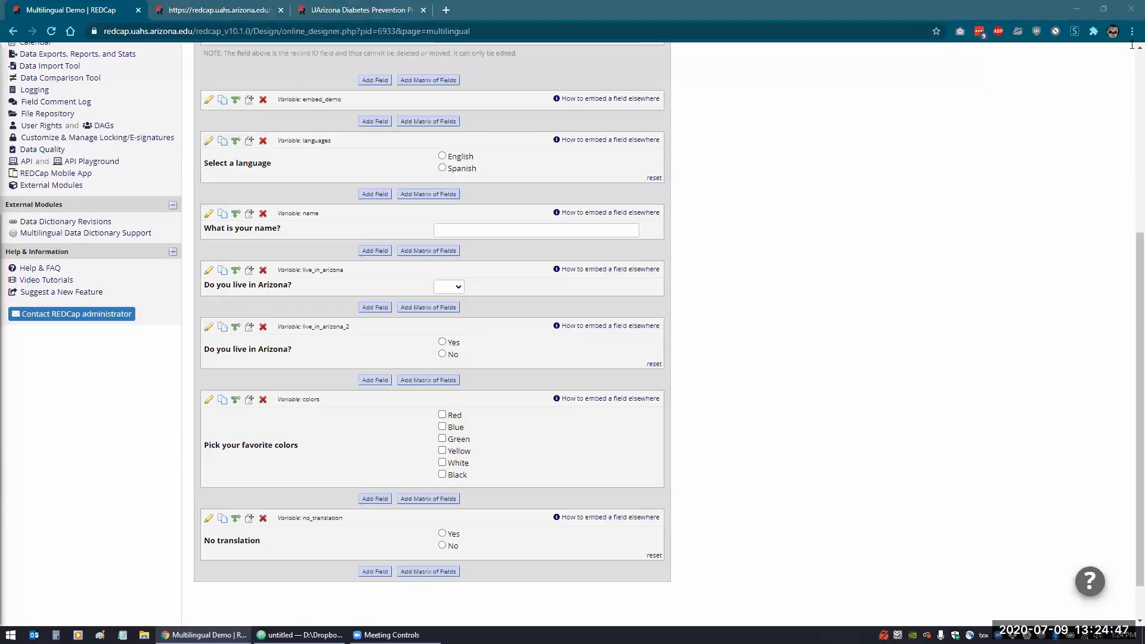
# Insert a bordered, full-width HTML table with toggle-multilingual rows embedding {name}, {live_in_arizona} and {colors} into the embed_demo field label, and save the field.
pyautogui.scroll(3, 759, 364)
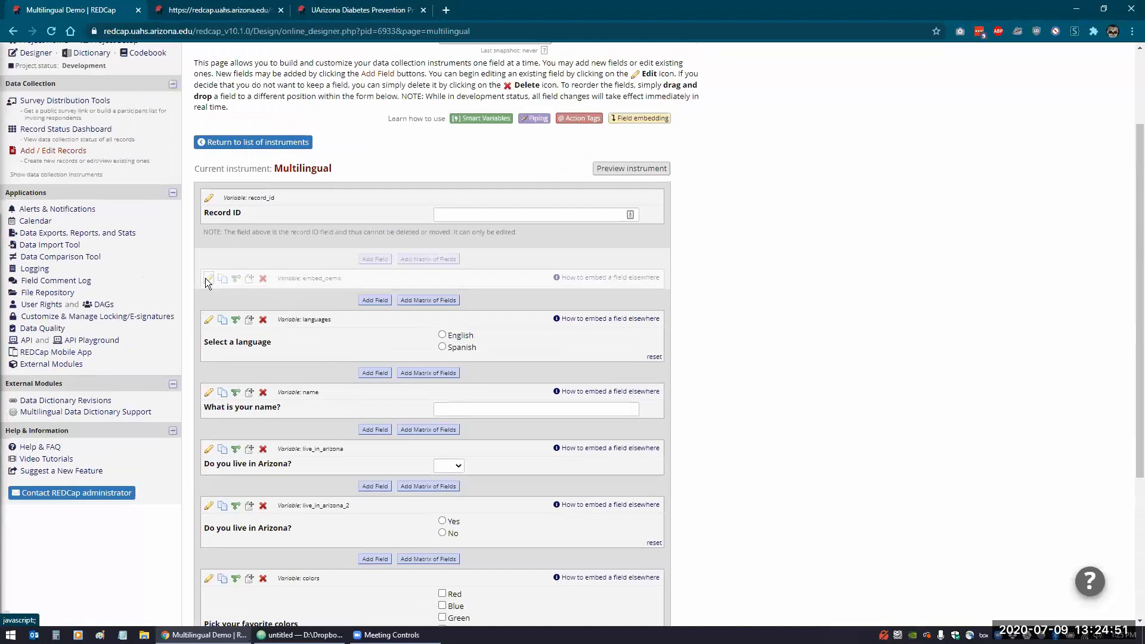
pyautogui.click(207, 280)
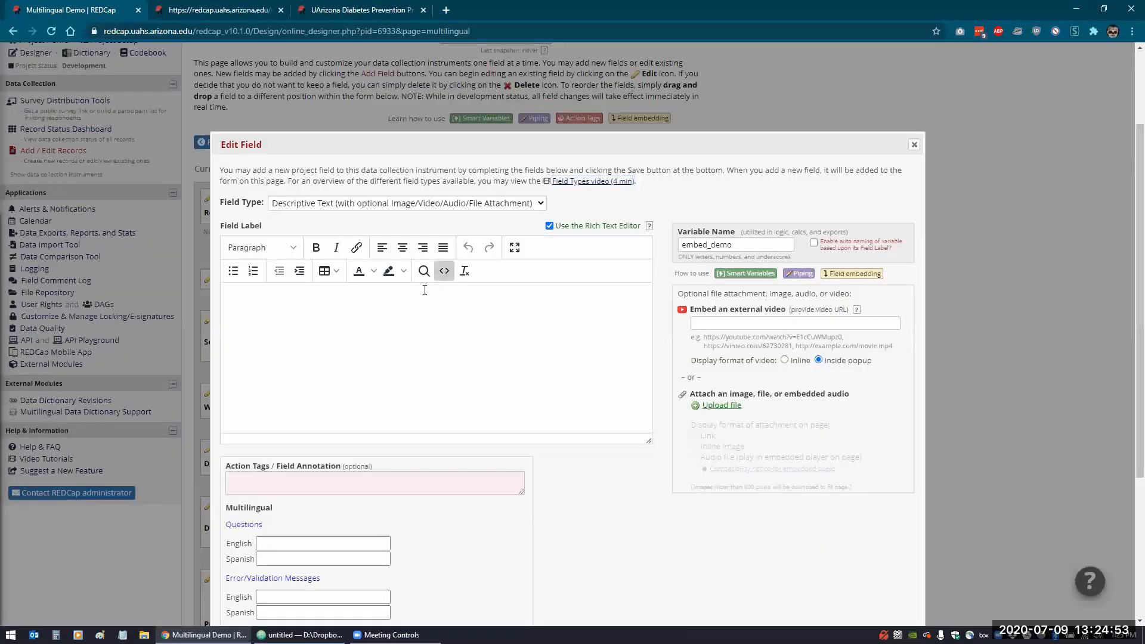
pyautogui.click(445, 271)
pyautogui.write('<table style="border-collapse: collapse; width: 100%;" border="1"> <tbody> <tr class="toggle-multilingual" valign="top"> <td style="width: 50%;">What is your name?</td> <td style="width: 50%;">{name}</td> </tr> <tr class="toggle-multilingual" valign="top"> <td style="width: 50%;">Do you live in Arizona?</td> <td style="width: 50%;">{live_in_arizona}</td> </tr> <tr class="toggle-multilingual" valign="top"> <td style="width: 50%;">Pick your favorite colors</td> <td style="width: 50%;">{colors}</td> </tr> </tbody> </table>')
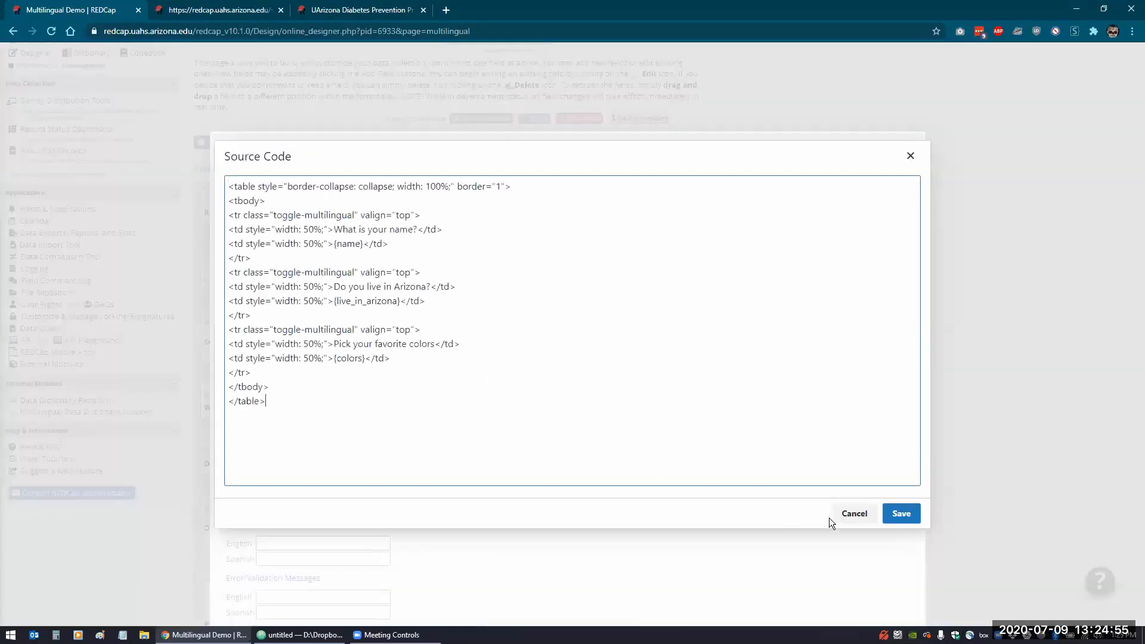
pyautogui.click(897, 513)
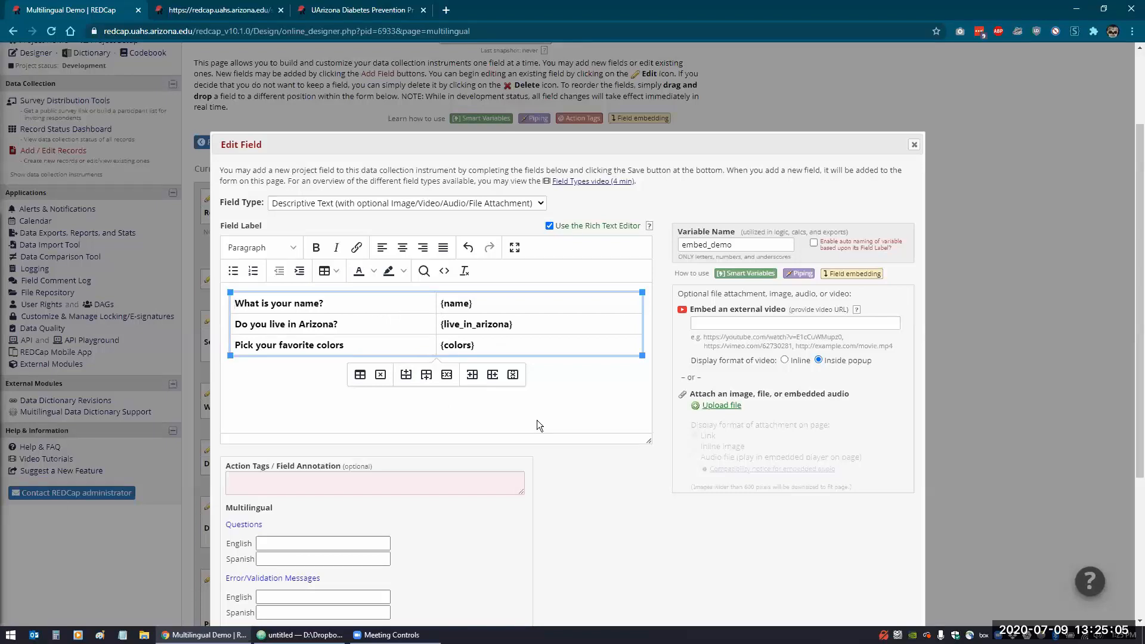
pyautogui.scroll(-4, 536, 420)
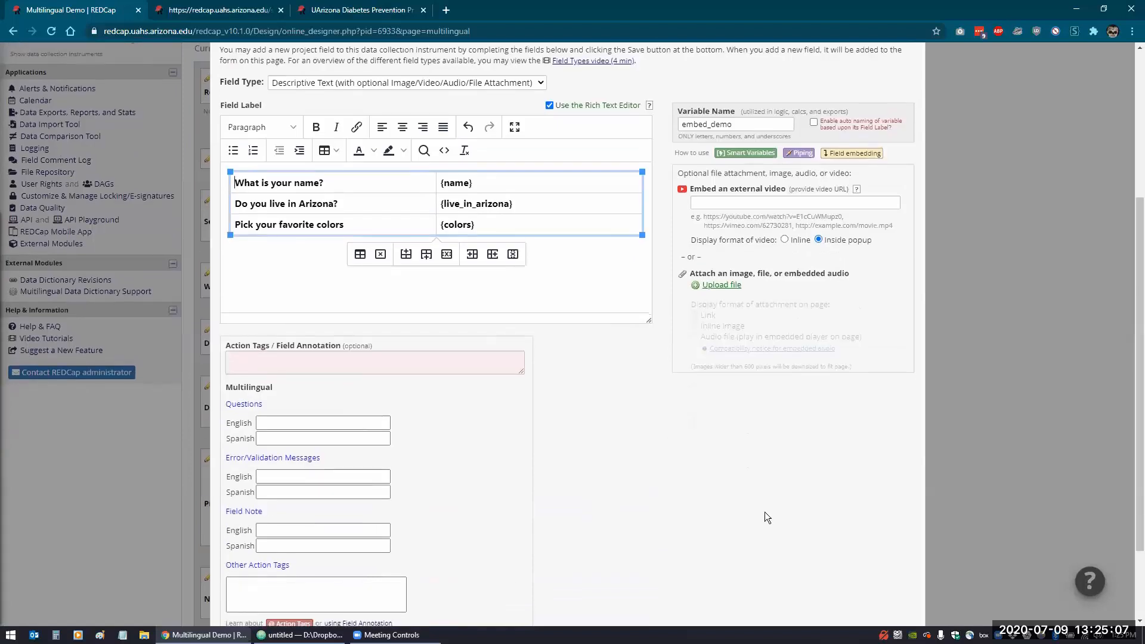
pyautogui.click(843, 555)
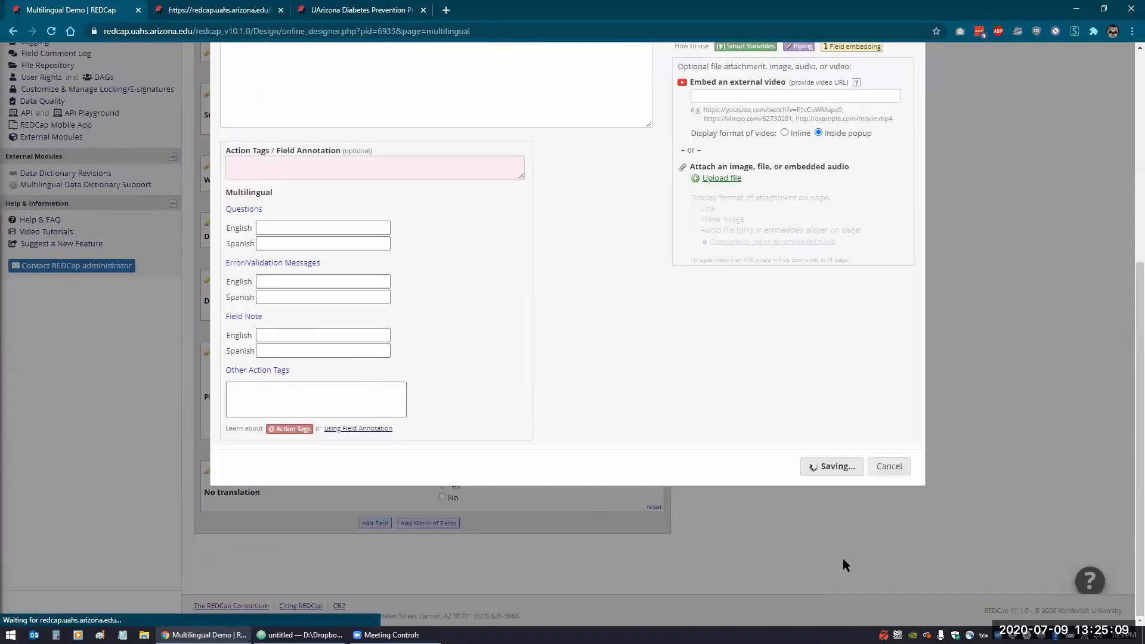
# Add a new record to open the Multilingual form with the embedded table.
pyautogui.scroll(4, 485, 389)
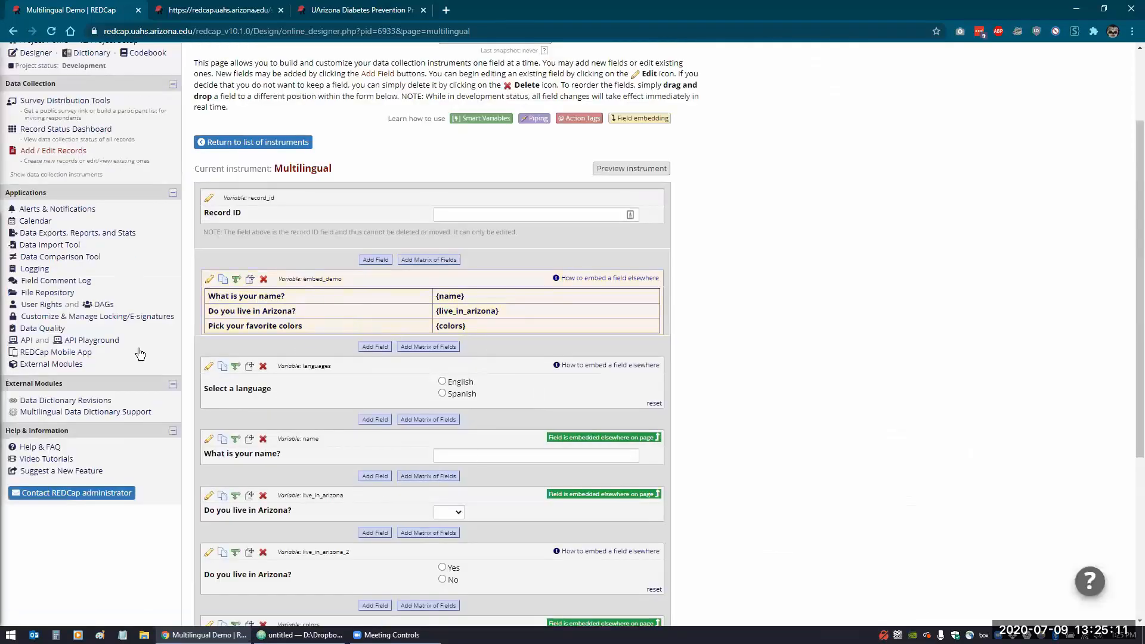
pyautogui.click(54, 151)
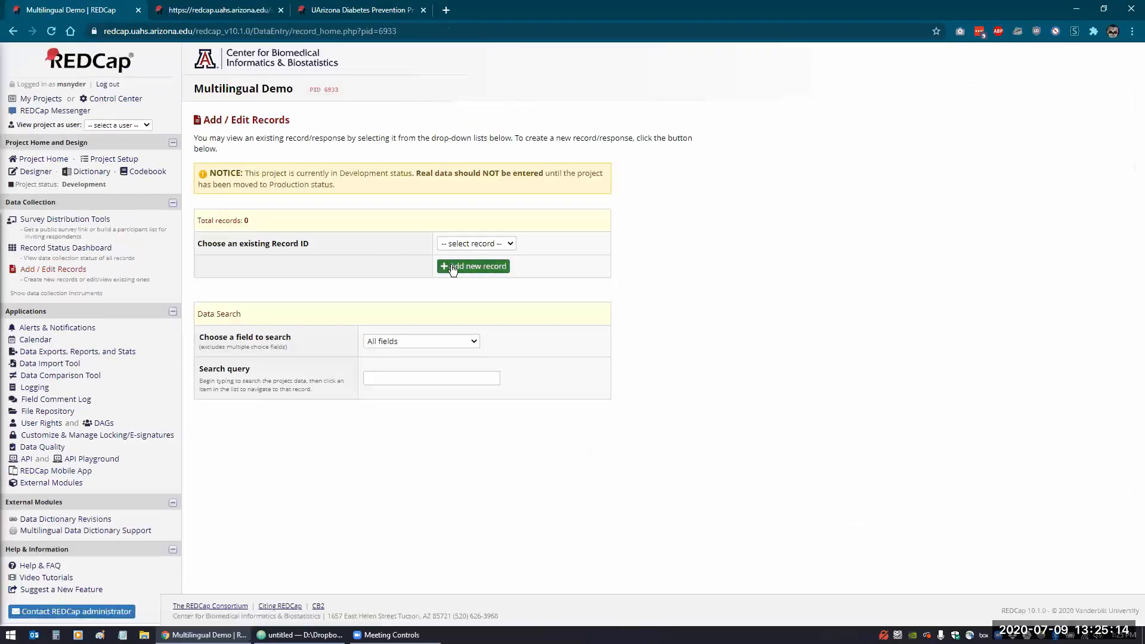
pyautogui.click(452, 267)
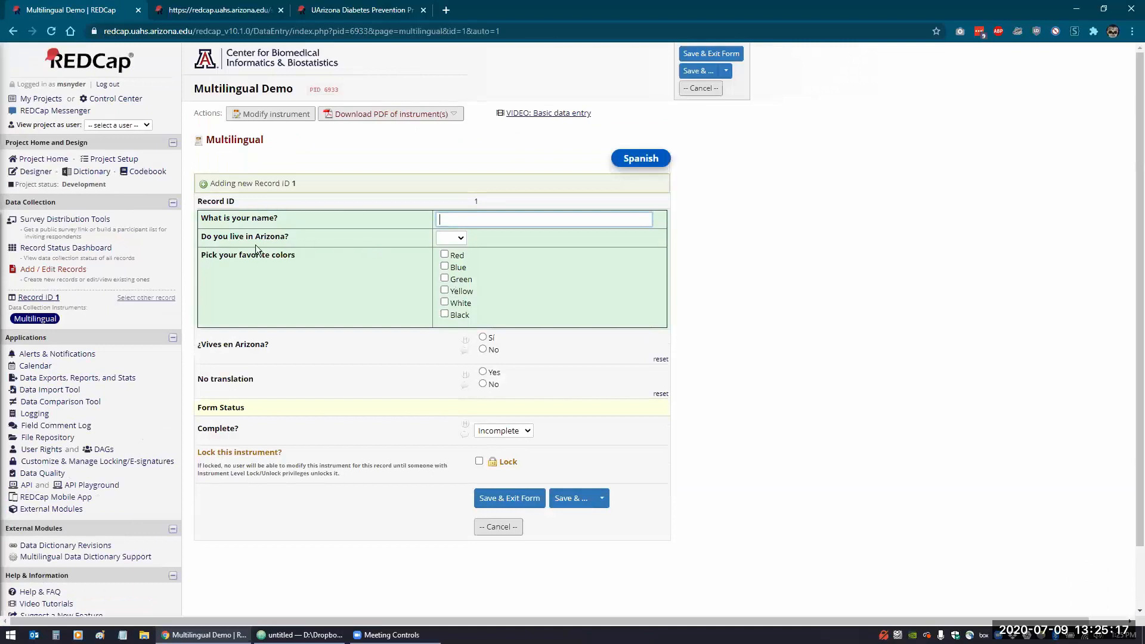
# Toggle the record form between English and Spanish to compare the embedded labels, and check the choices of the embedded Arizona question.
pyautogui.click(653, 160)
pyautogui.click(654, 160)
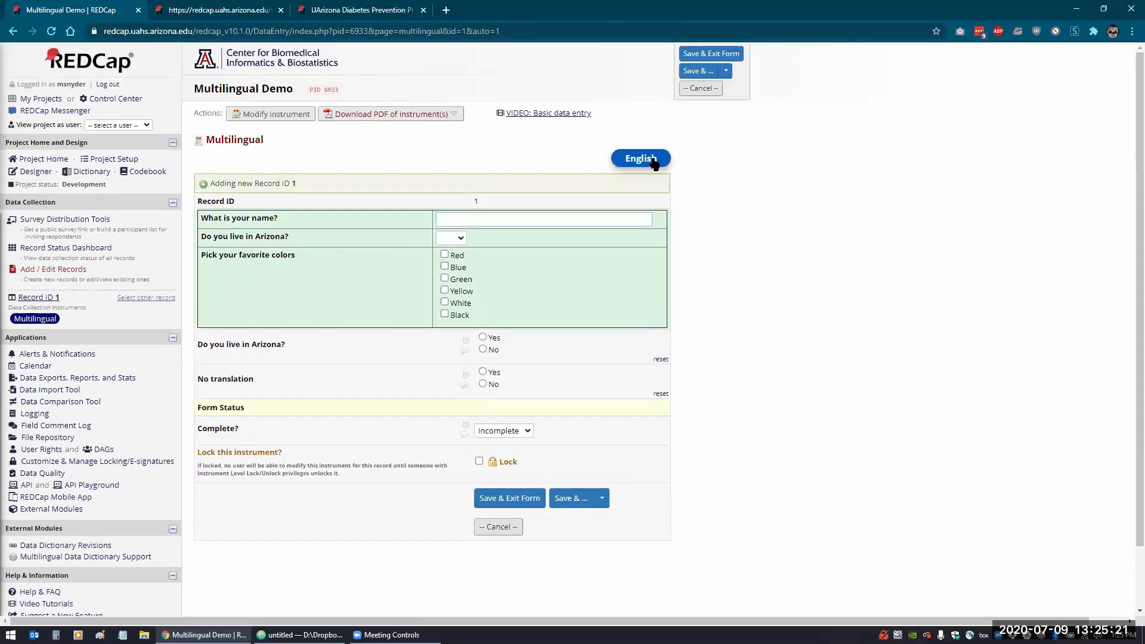
pyautogui.click(654, 161)
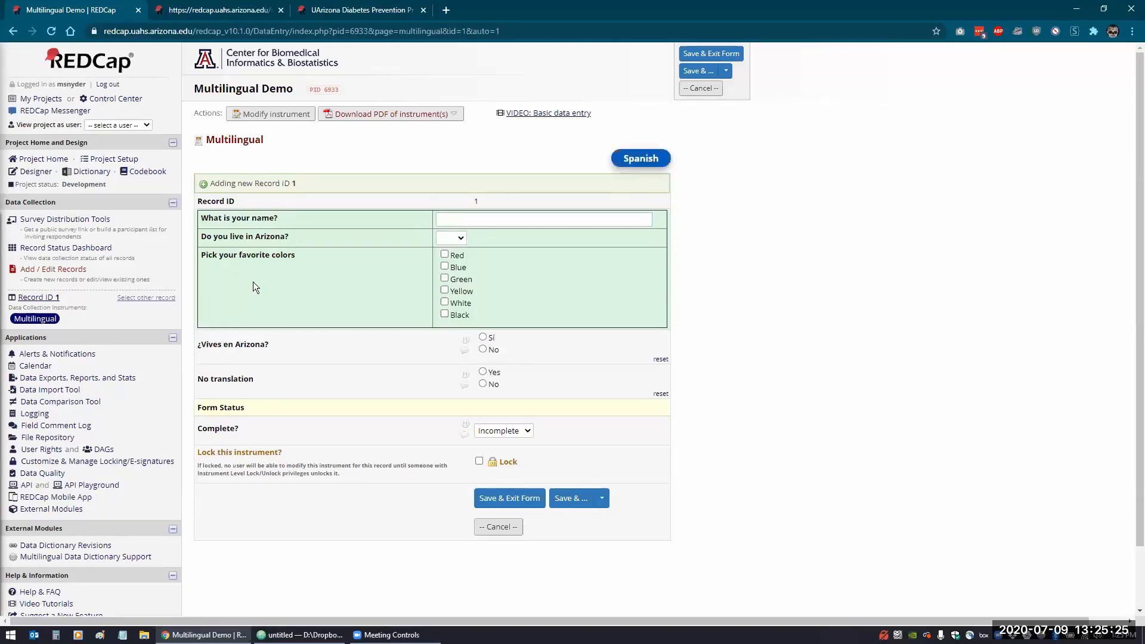
pyautogui.click(461, 239)
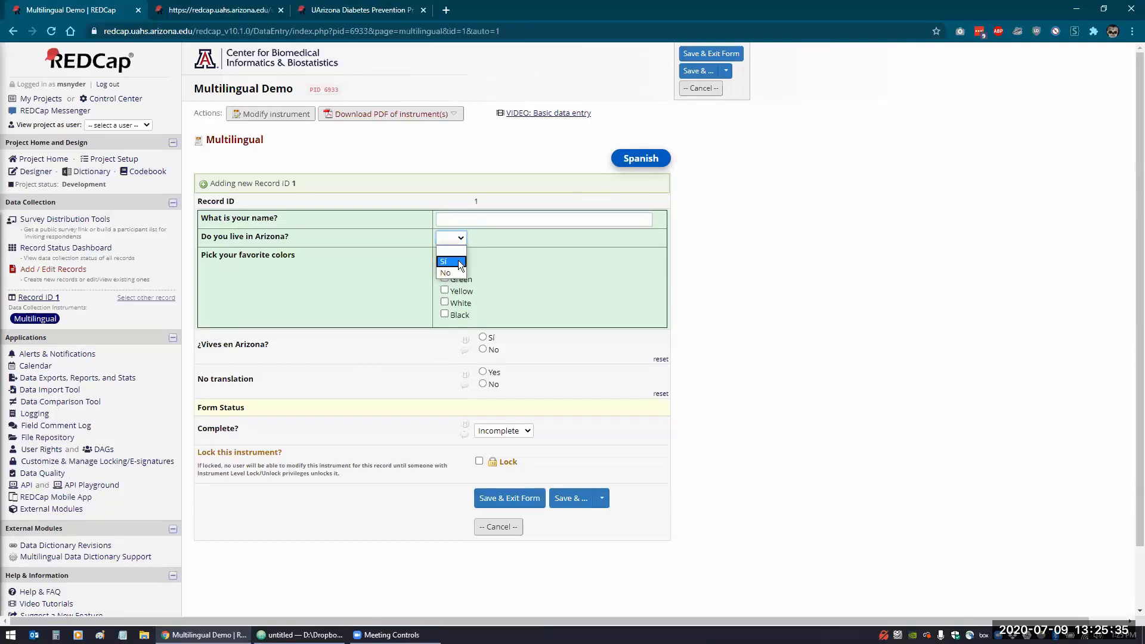
pyautogui.click(755, 302)
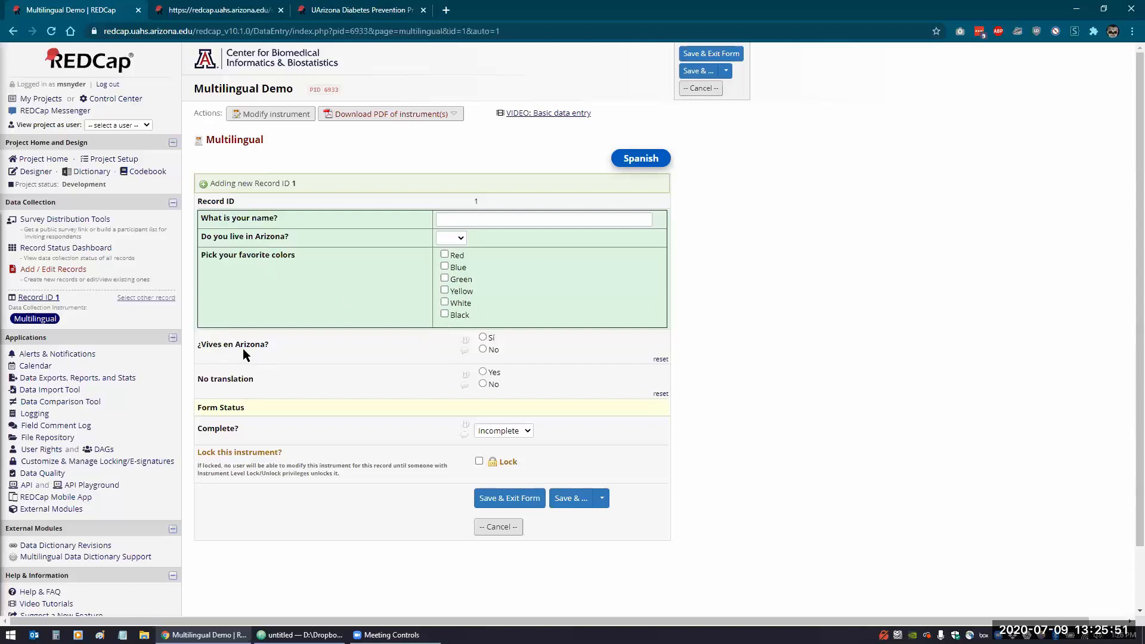
pyautogui.click(635, 160)
pyautogui.click(635, 160)
# Bring up the Diabetes Prevention Program enrollment survey, switch it to Spanish and review the translated questions.
pyautogui.click(218, 11)
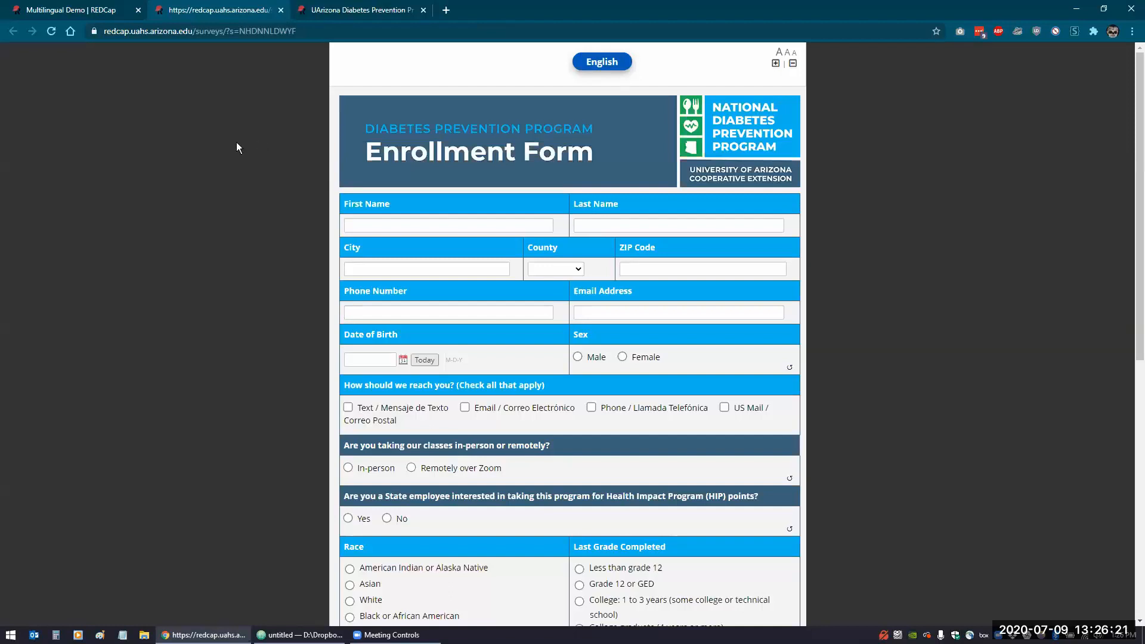
pyautogui.click(608, 65)
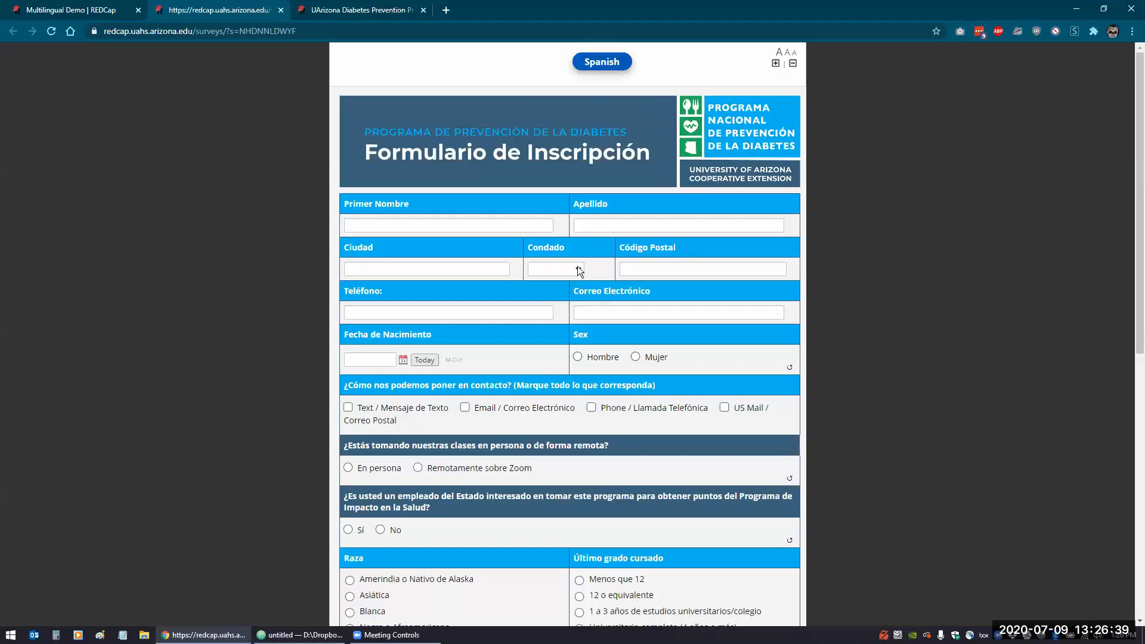
pyautogui.scroll(-2, 301, 338)
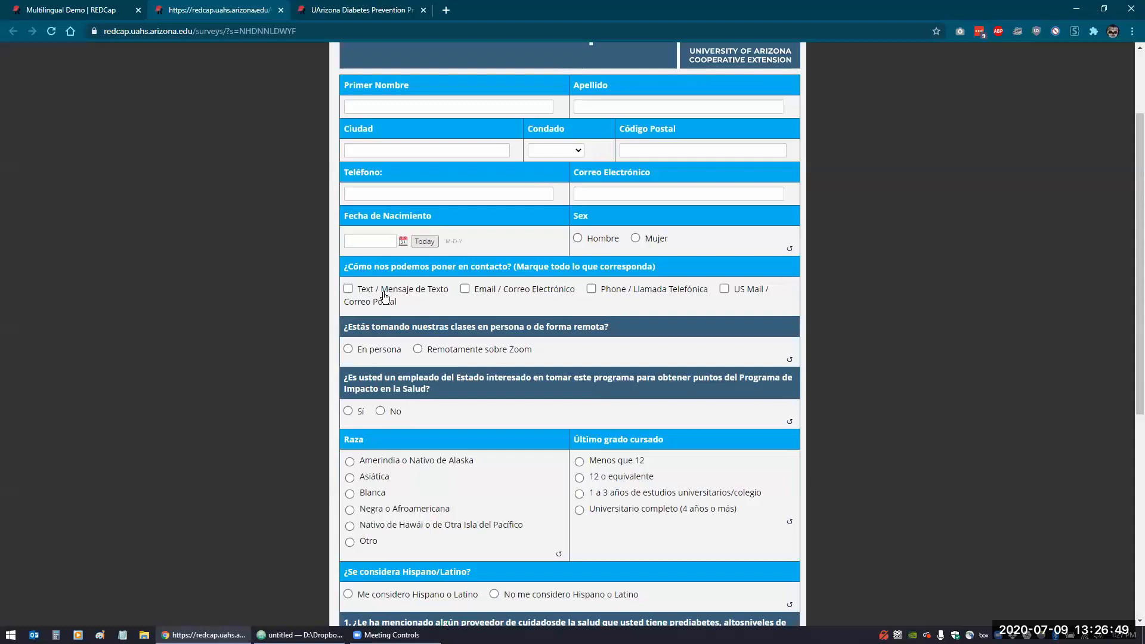
pyautogui.scroll(2, 385, 297)
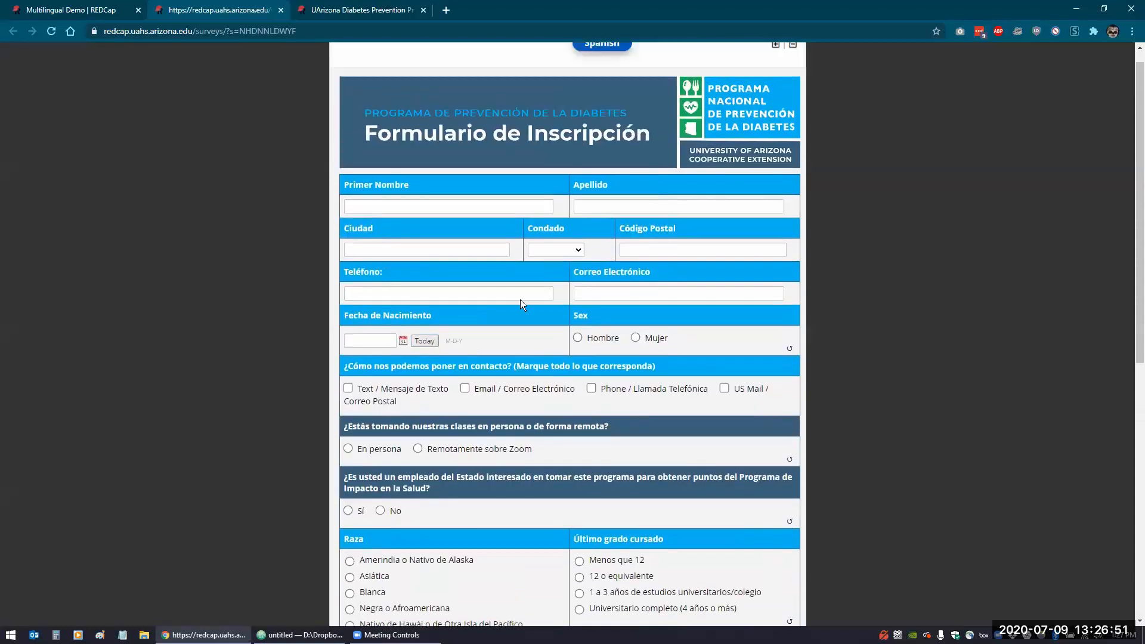
# Toggle the enrollment survey's language, leave it in English, and review the questions down to the blood test types.
pyautogui.click(613, 66)
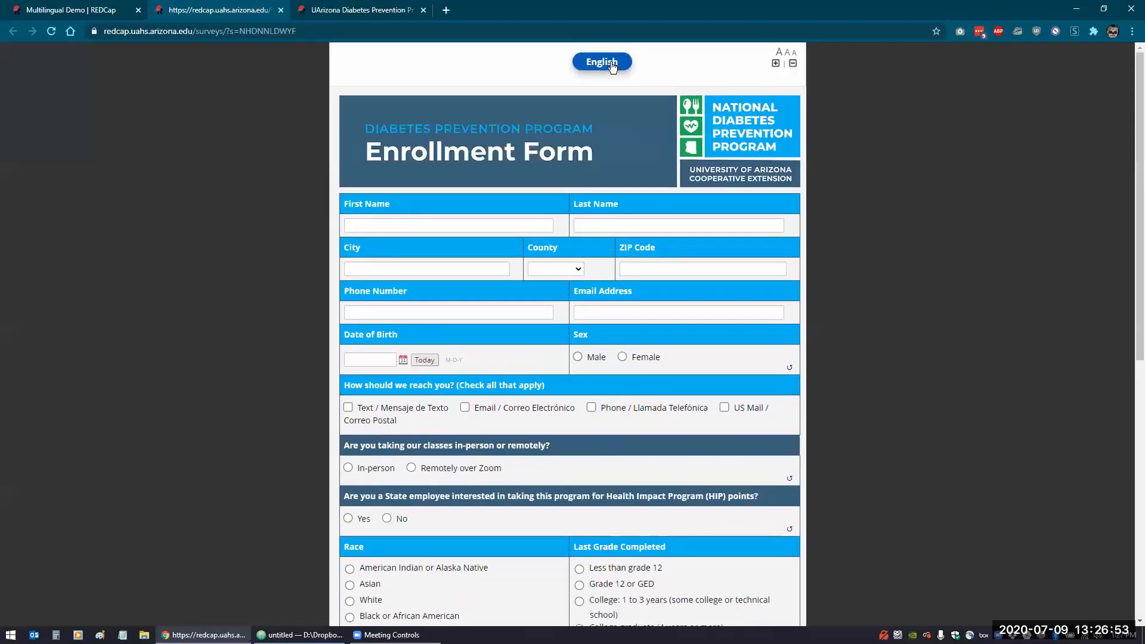
pyautogui.click(613, 65)
pyautogui.click(612, 66)
pyautogui.scroll(-7, 492, 399)
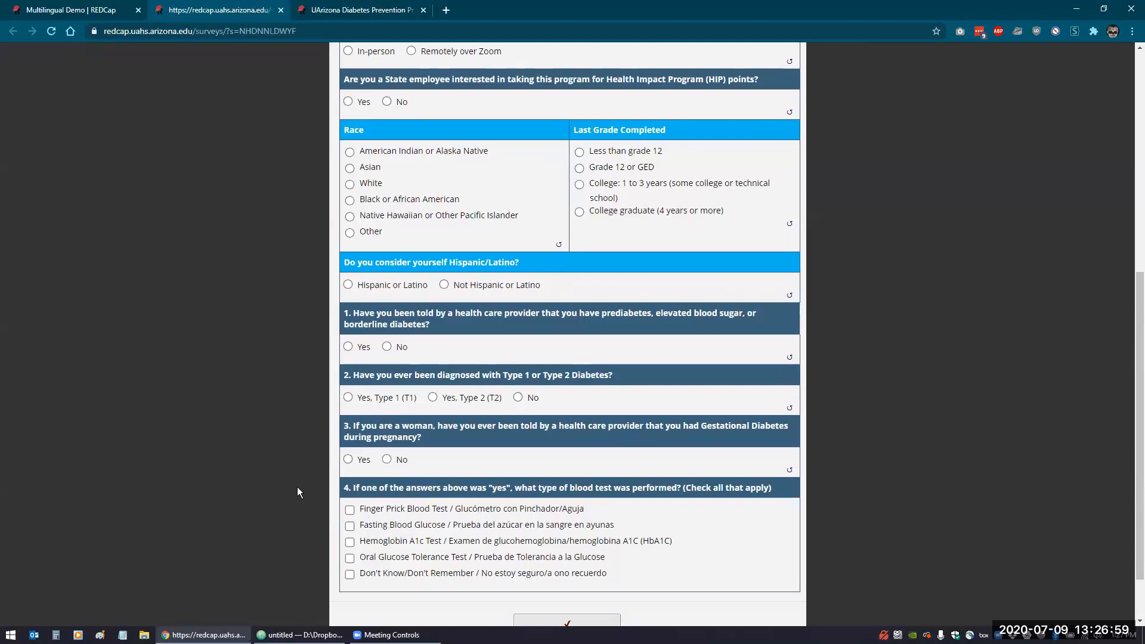
pyautogui.scroll(7, 297, 493)
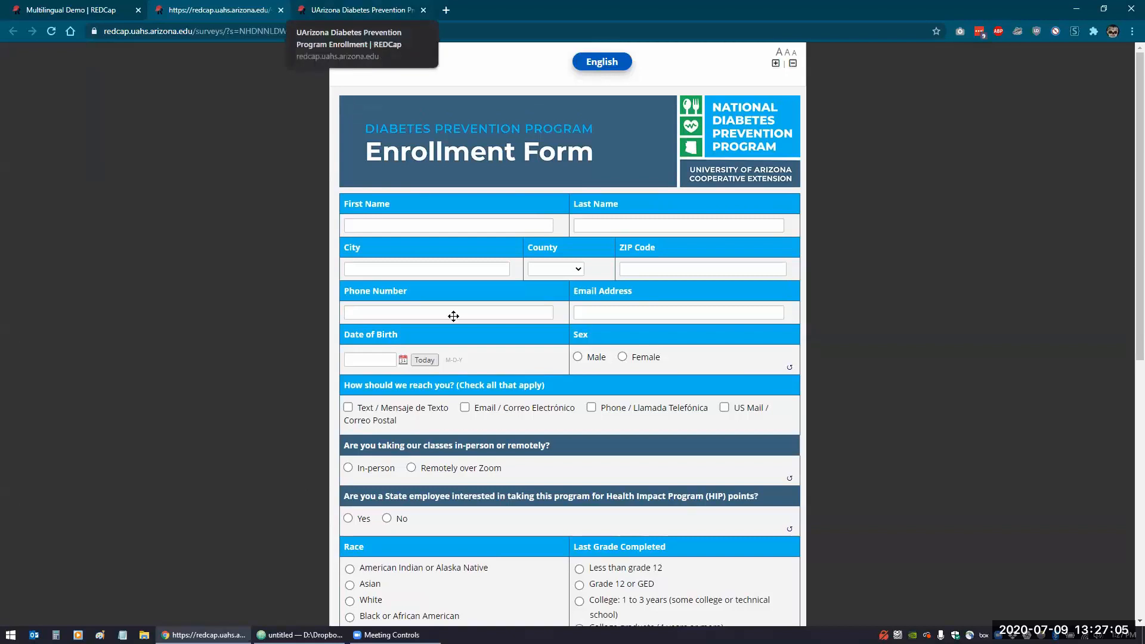
# Open the external modules manager of the UArizona Diabetes Prevention Program Enrollment project and review the enabled modules.
pyautogui.click(358, 11)
pyautogui.scroll(-7, 715, 361)
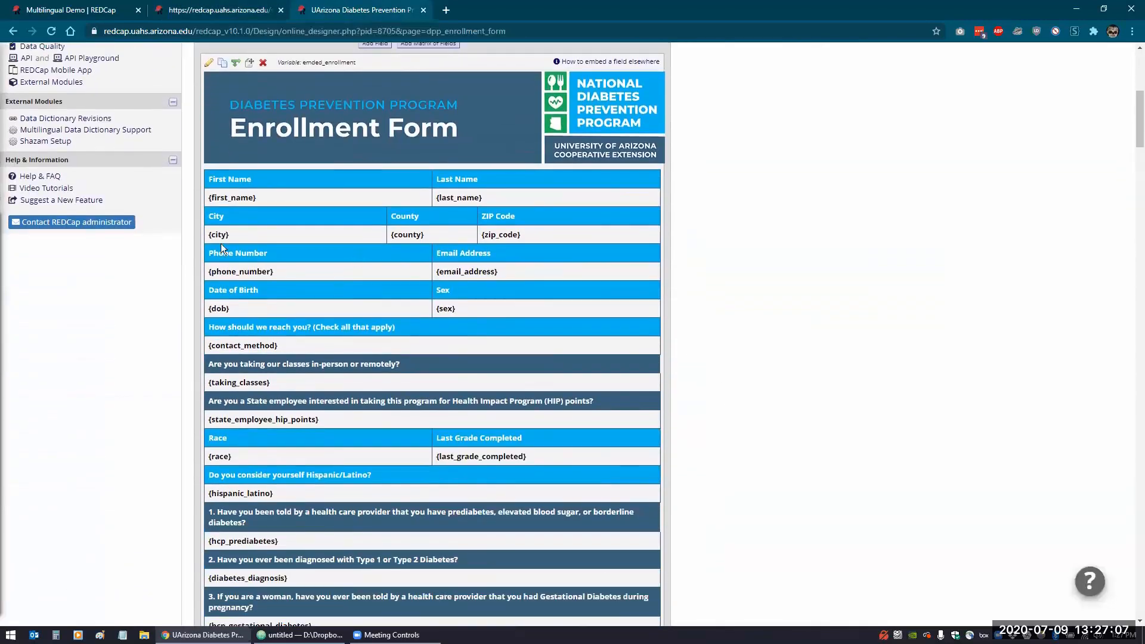
pyautogui.scroll(2, 25, 235)
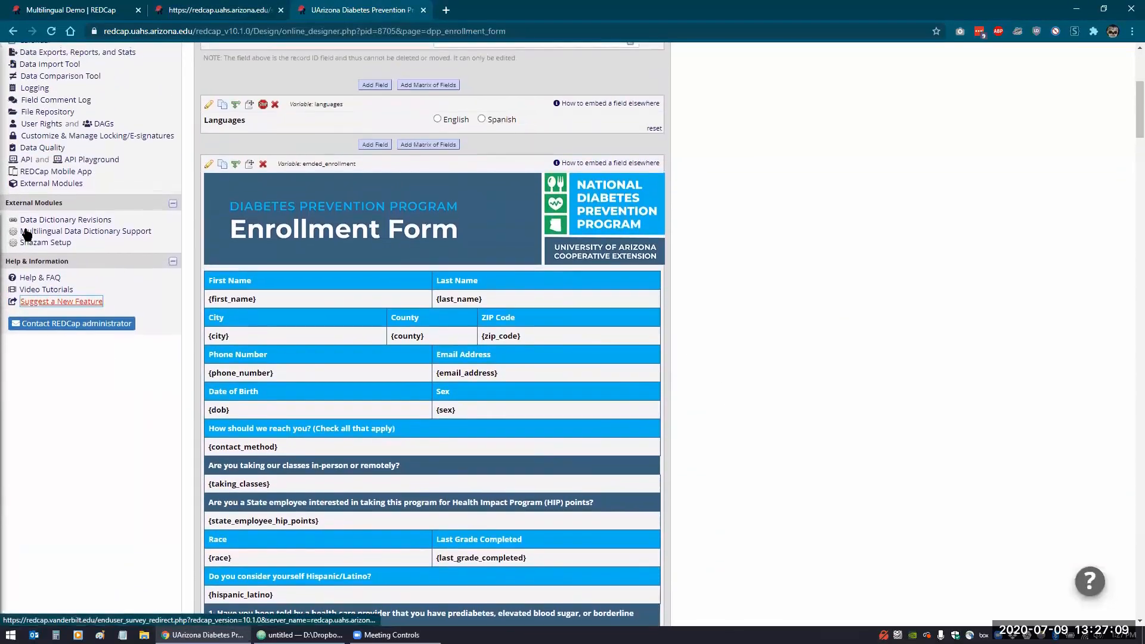
pyautogui.click(52, 184)
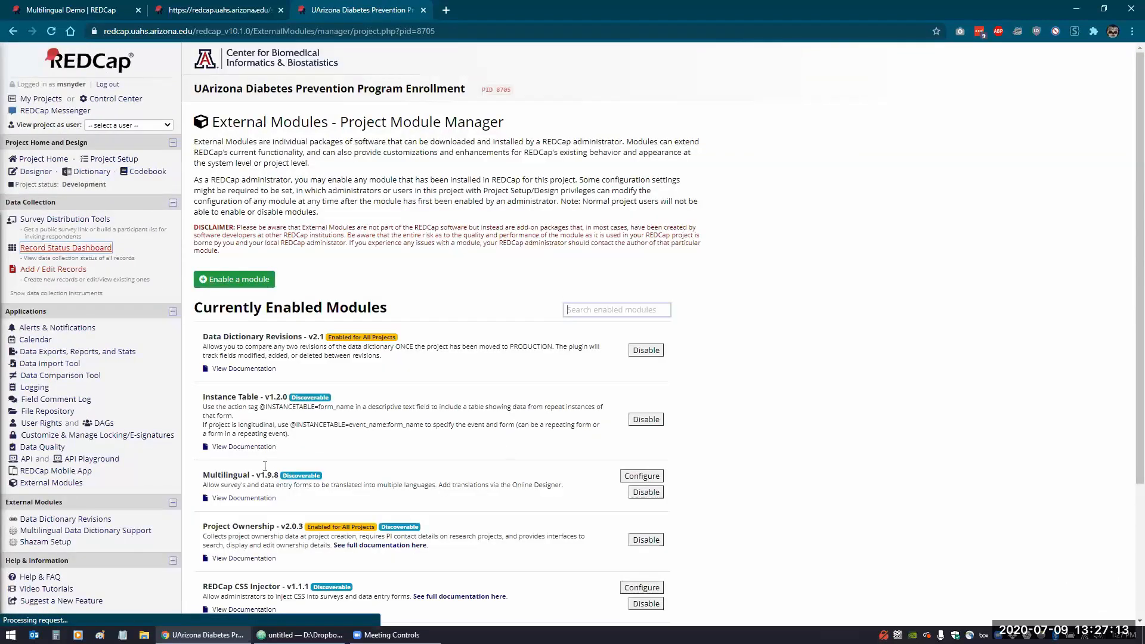
pyautogui.scroll(-3, 265, 466)
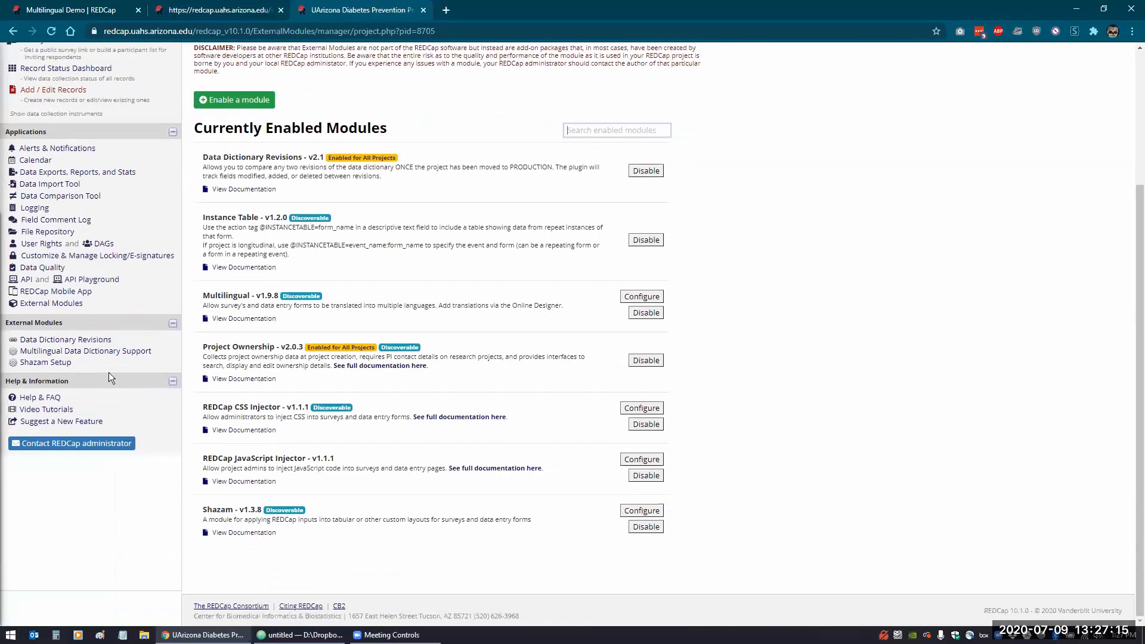
# Check the Shazam setup page in a separate tab, close it, and disable the Shazam module for the project.
pyautogui.rightClick(46, 365)
pyautogui.click(67, 370)
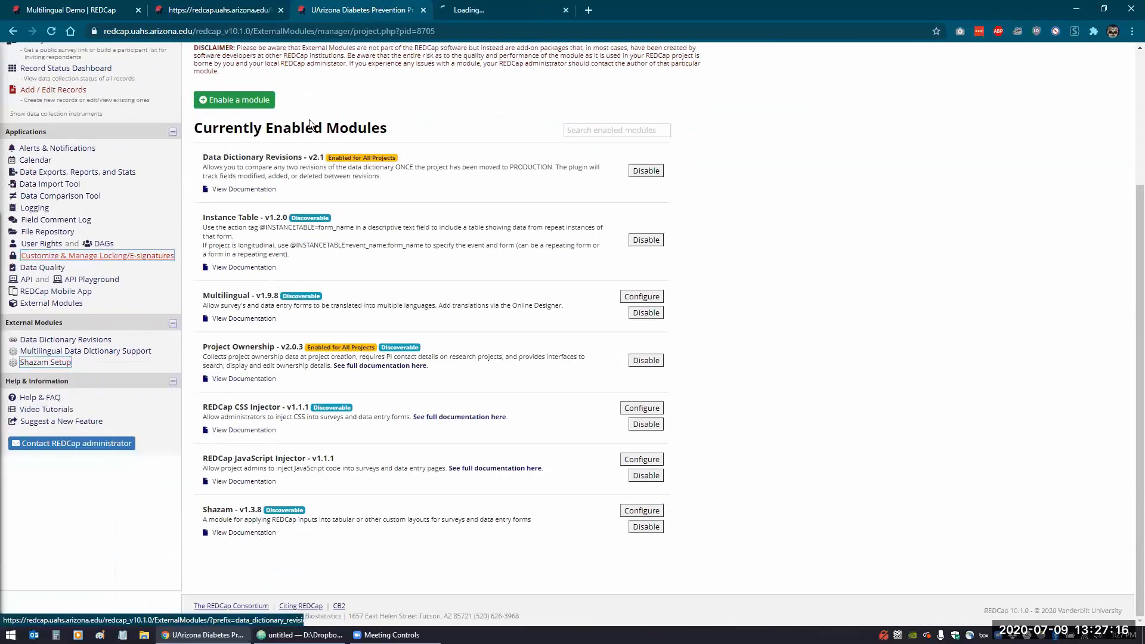
pyautogui.click(438, 20)
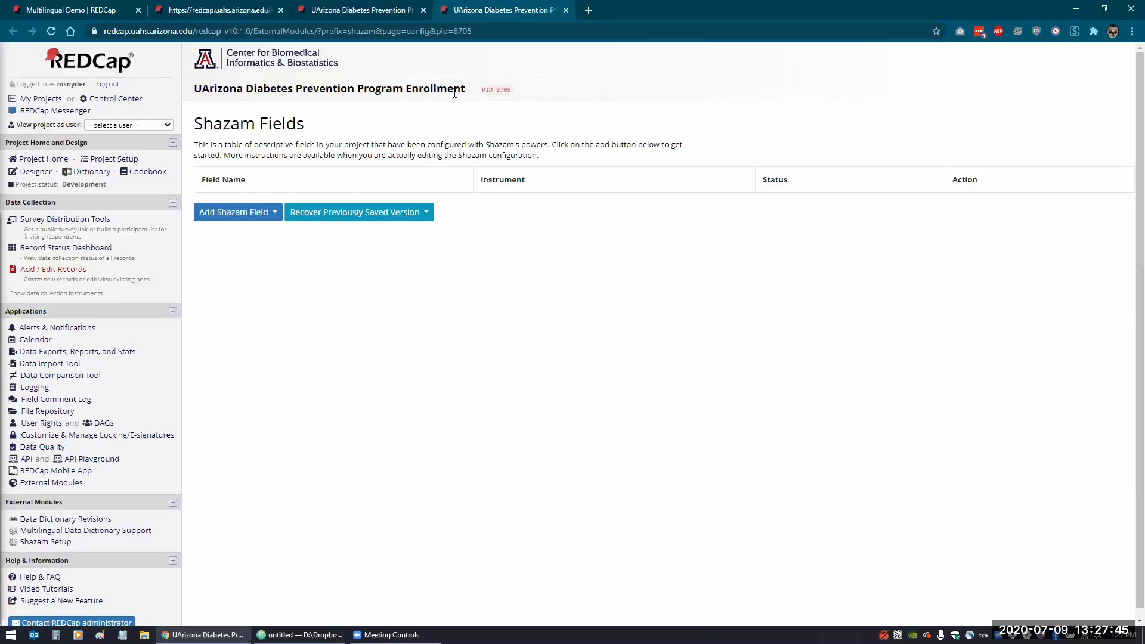
pyautogui.middleClick(474, 17)
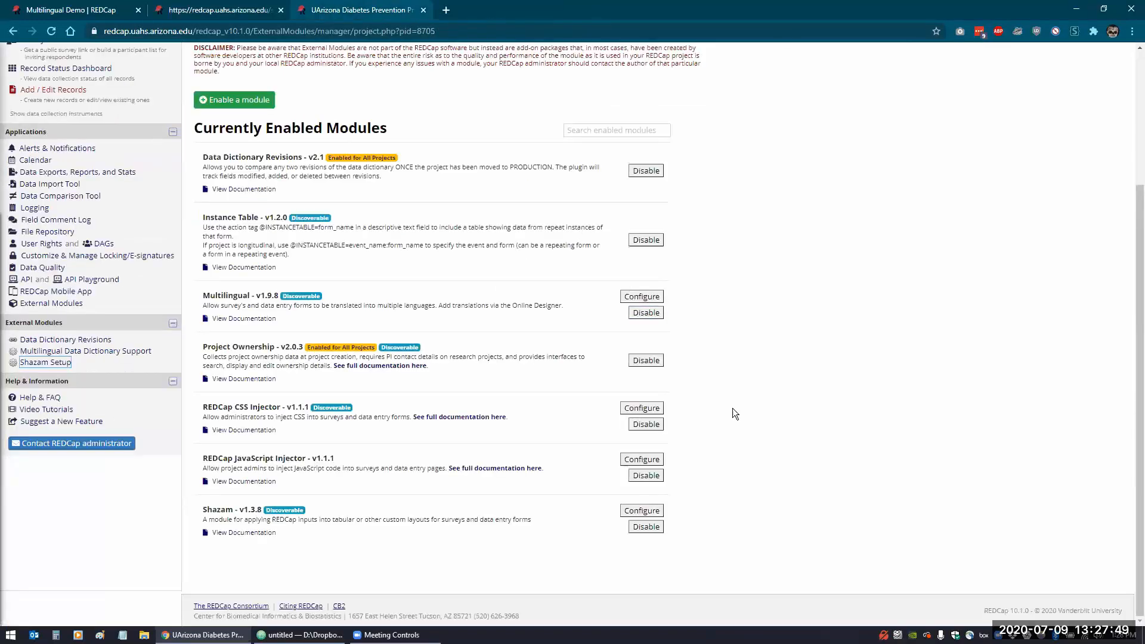
pyautogui.click(644, 529)
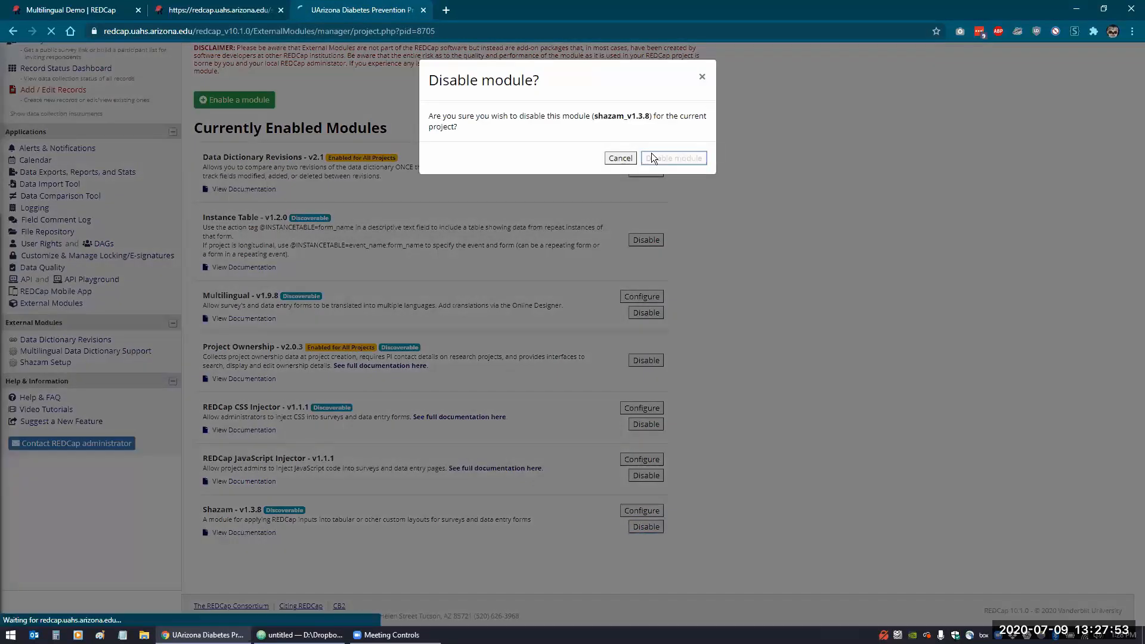
pyautogui.scroll(-3, 746, 439)
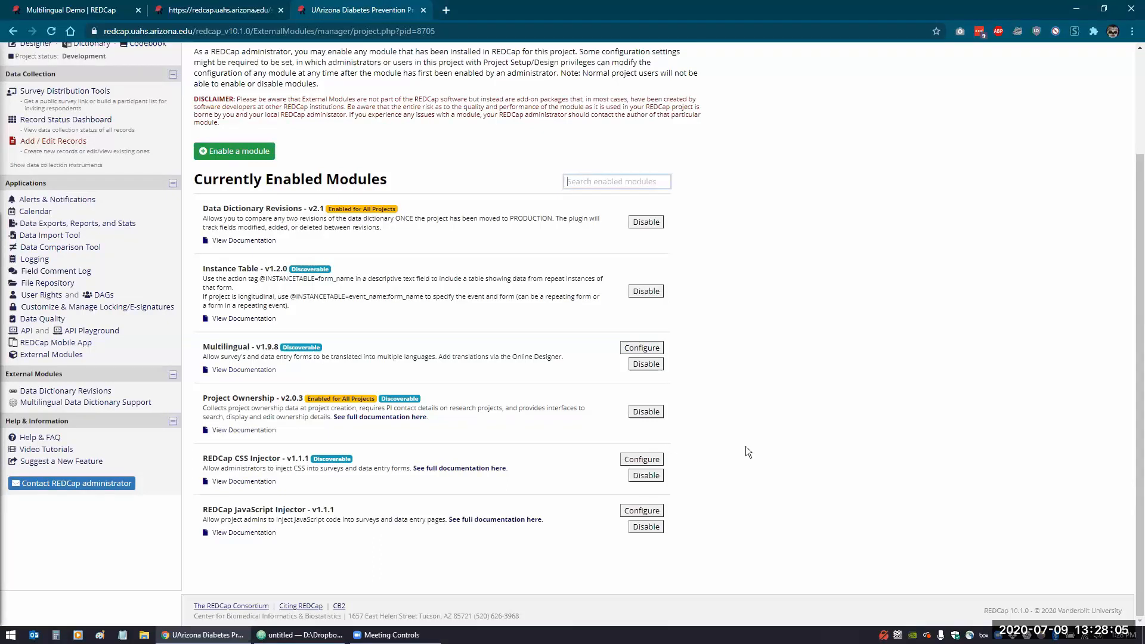
# Review the REDCap JavaScript Injector configuration, including the instruments it can apply to, and close it without saving.
pyautogui.moveTo(204, 511); pyautogui.dragTo(342, 510)
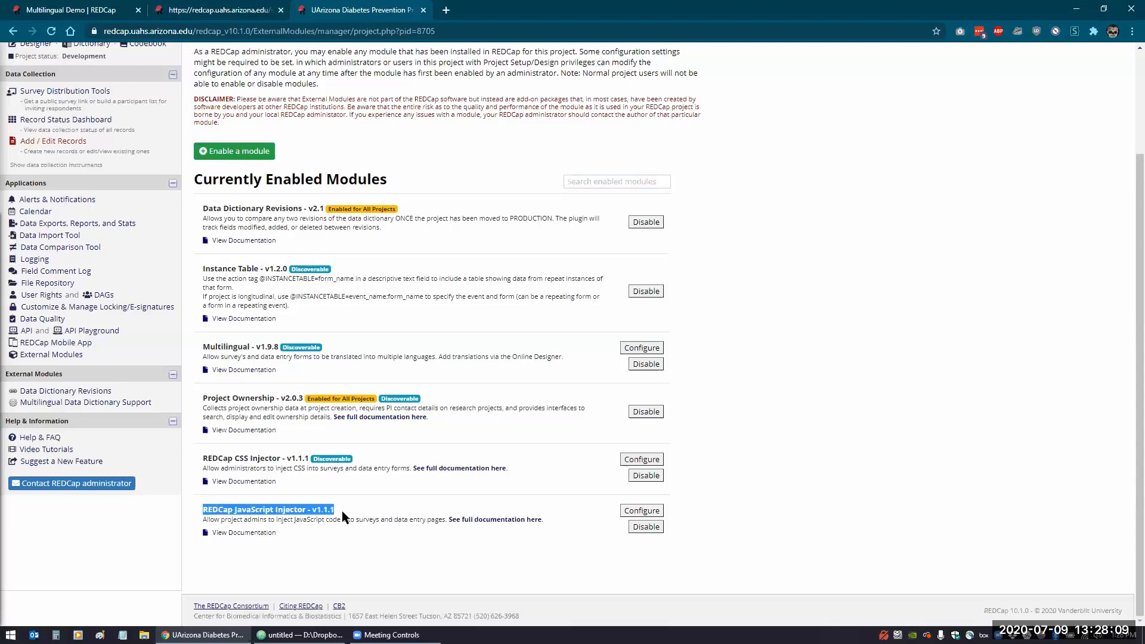
pyautogui.click(317, 525)
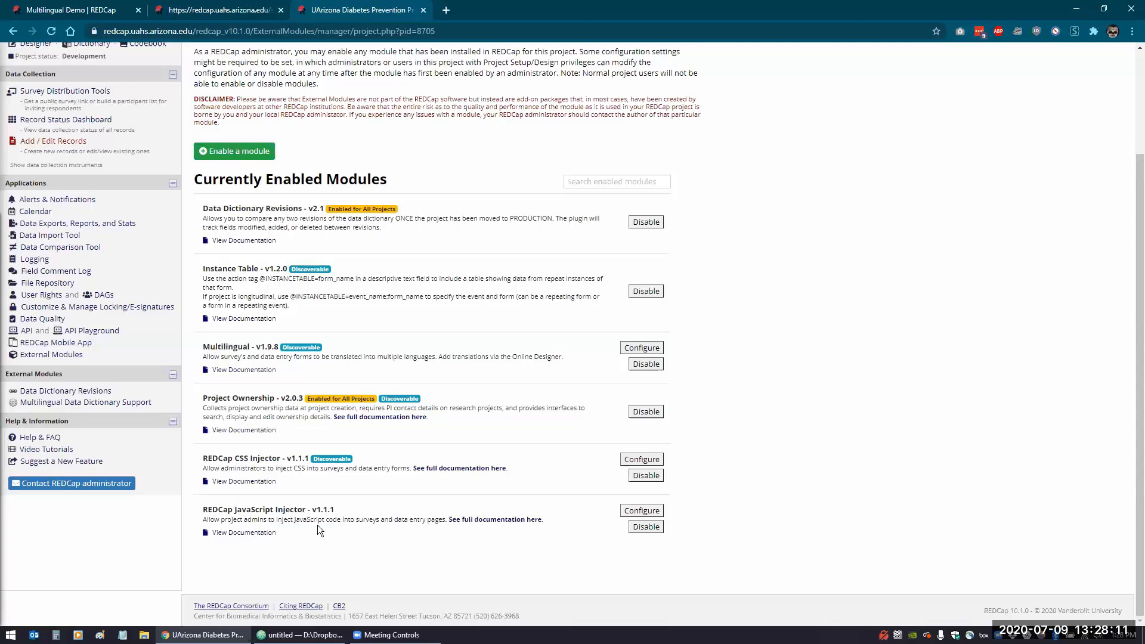
pyautogui.click(641, 512)
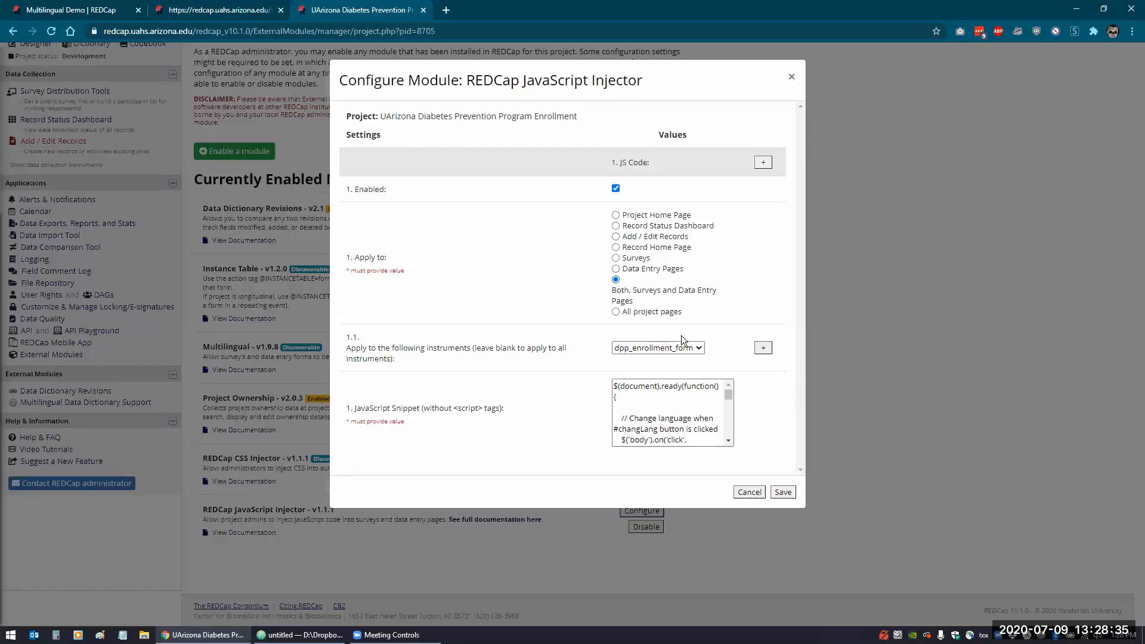
pyautogui.click(699, 349)
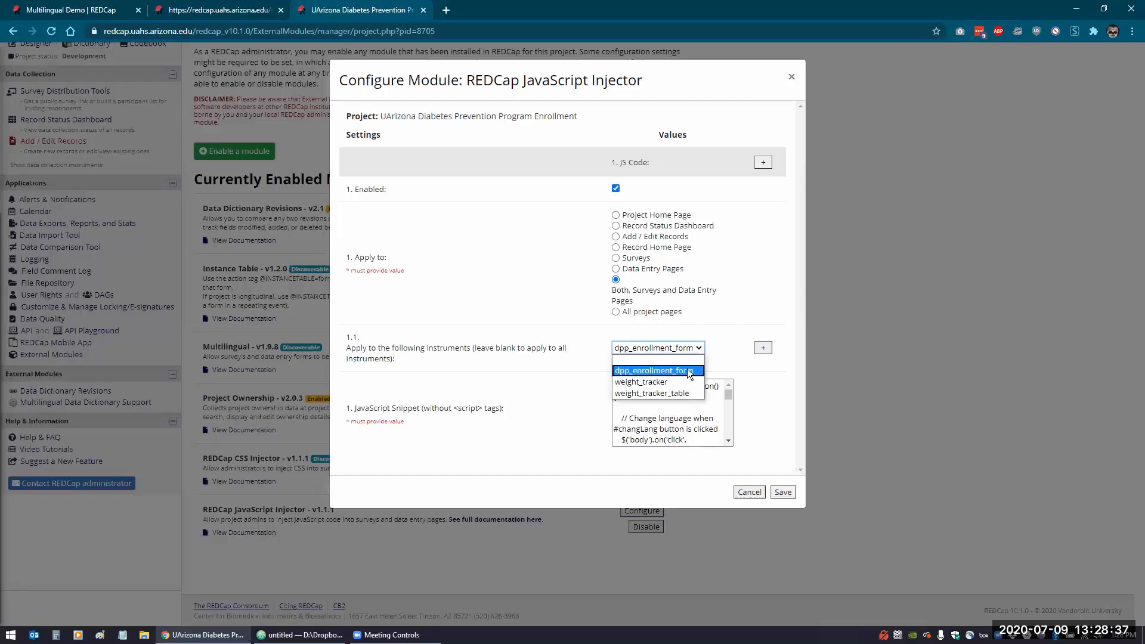
pyautogui.click(689, 371)
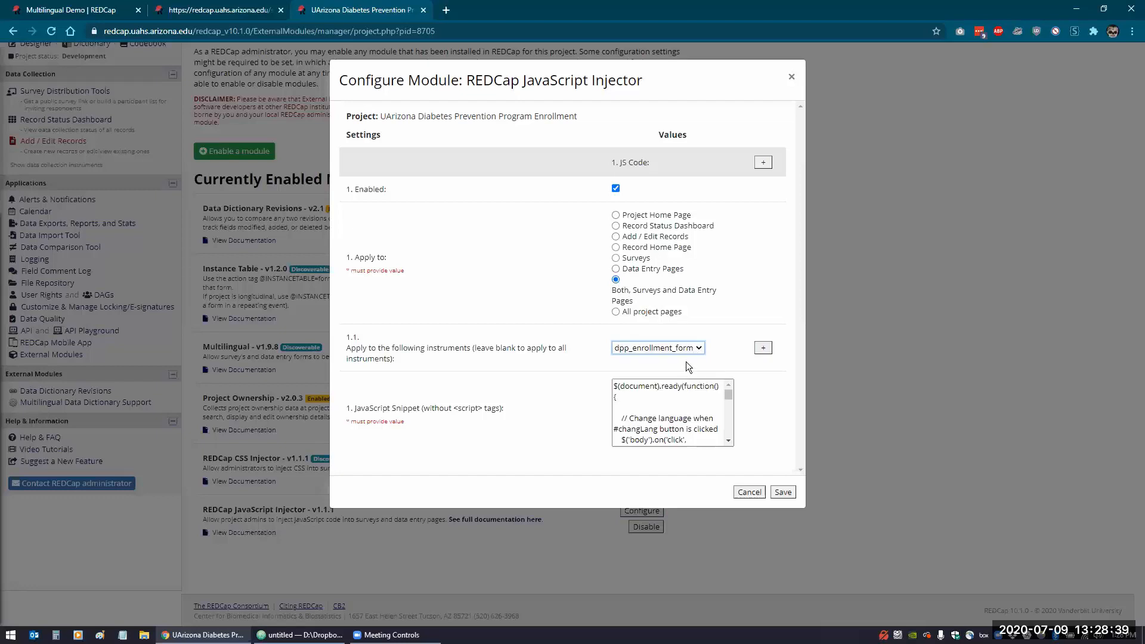
pyautogui.click(690, 347)
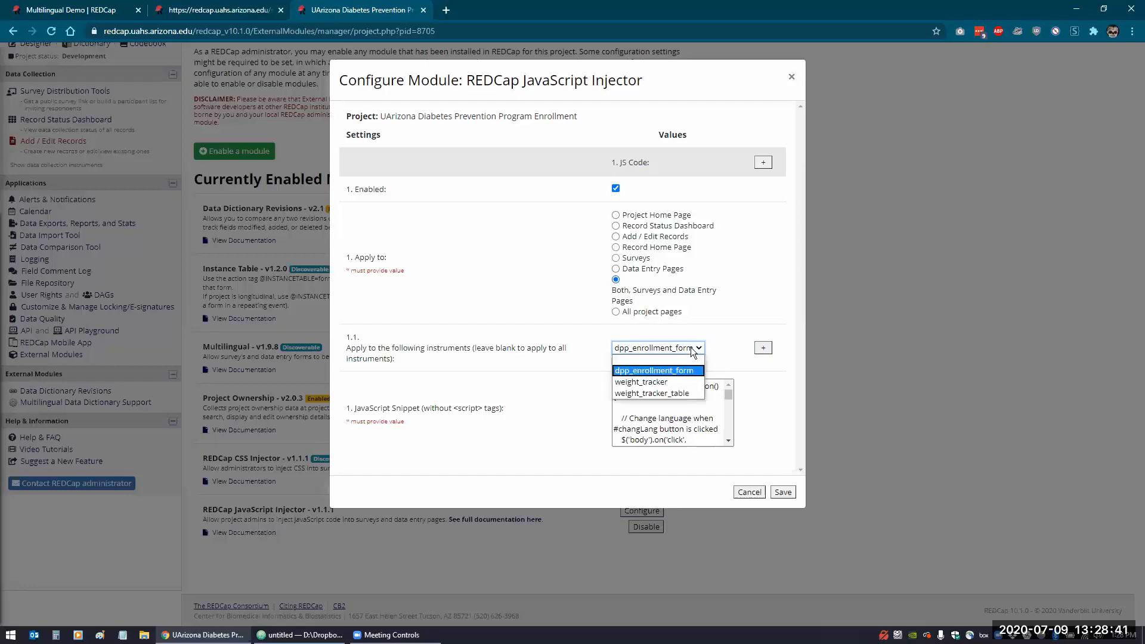
pyautogui.click(712, 343)
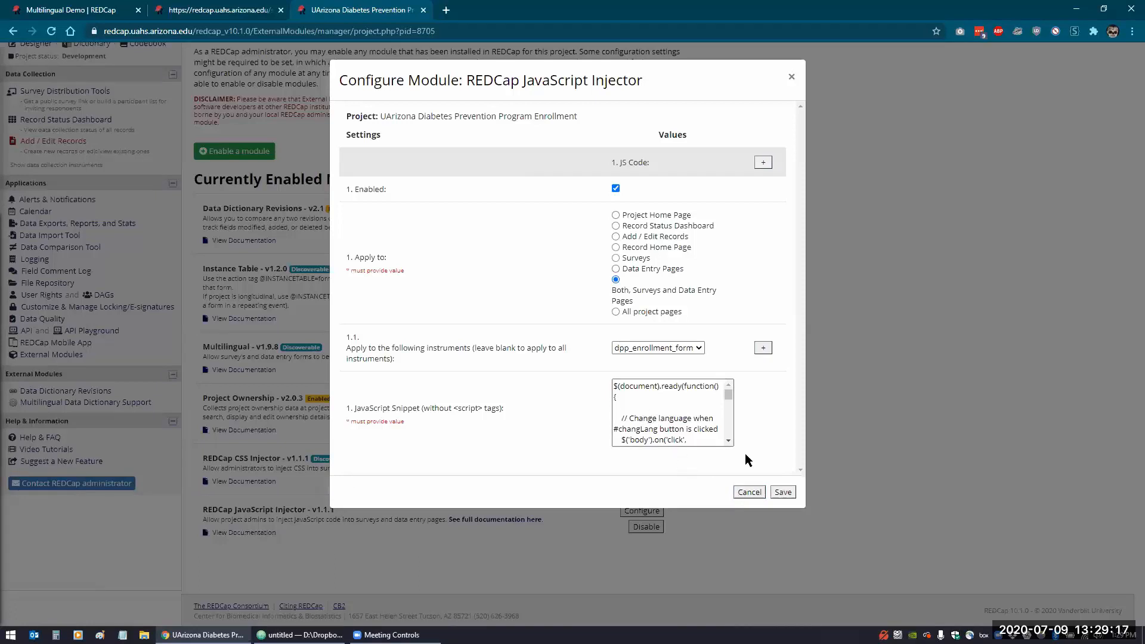
pyautogui.click(740, 491)
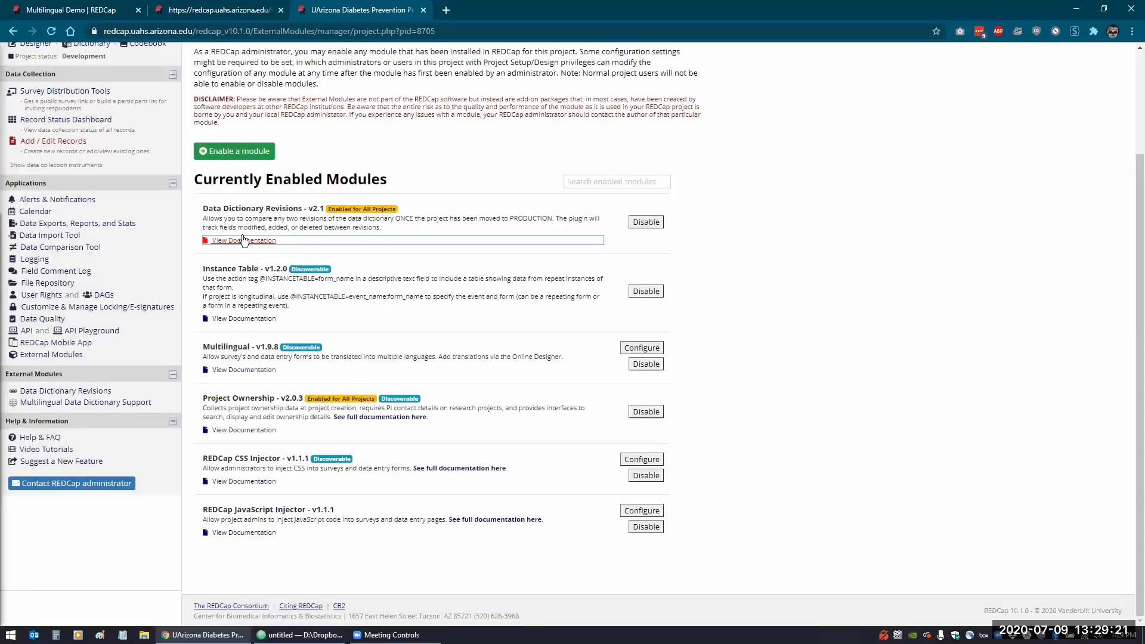
# Open the DPP Enrollment Form in the Online Designer and bring its embedded enrollment table into view.
pyautogui.scroll(2, 253, 258)
pyautogui.click(34, 162)
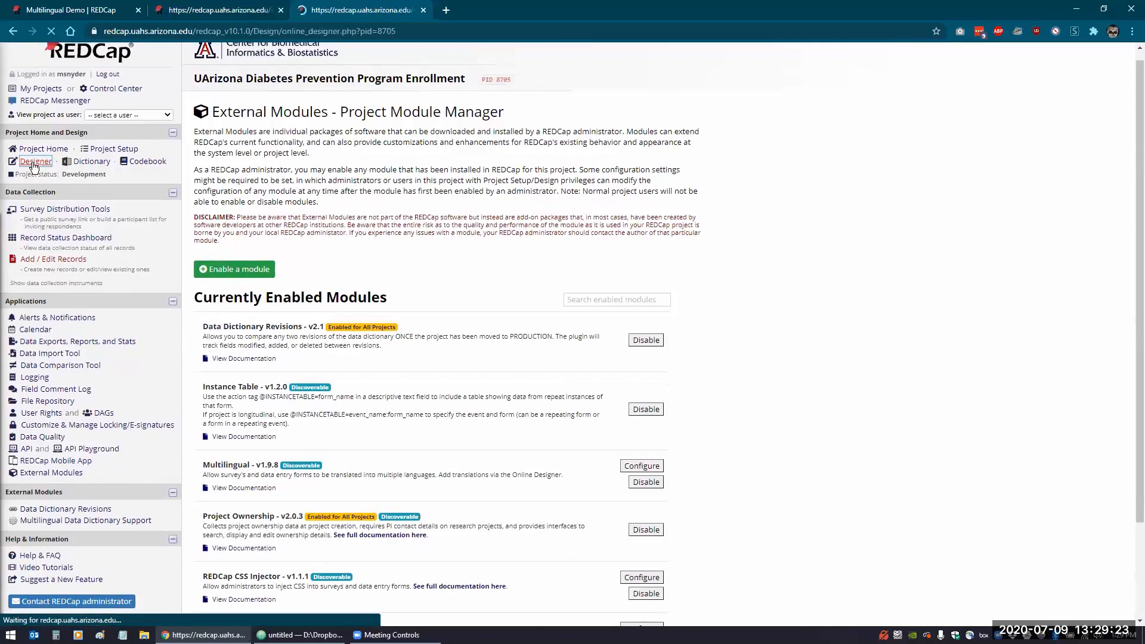
pyautogui.click(223, 297)
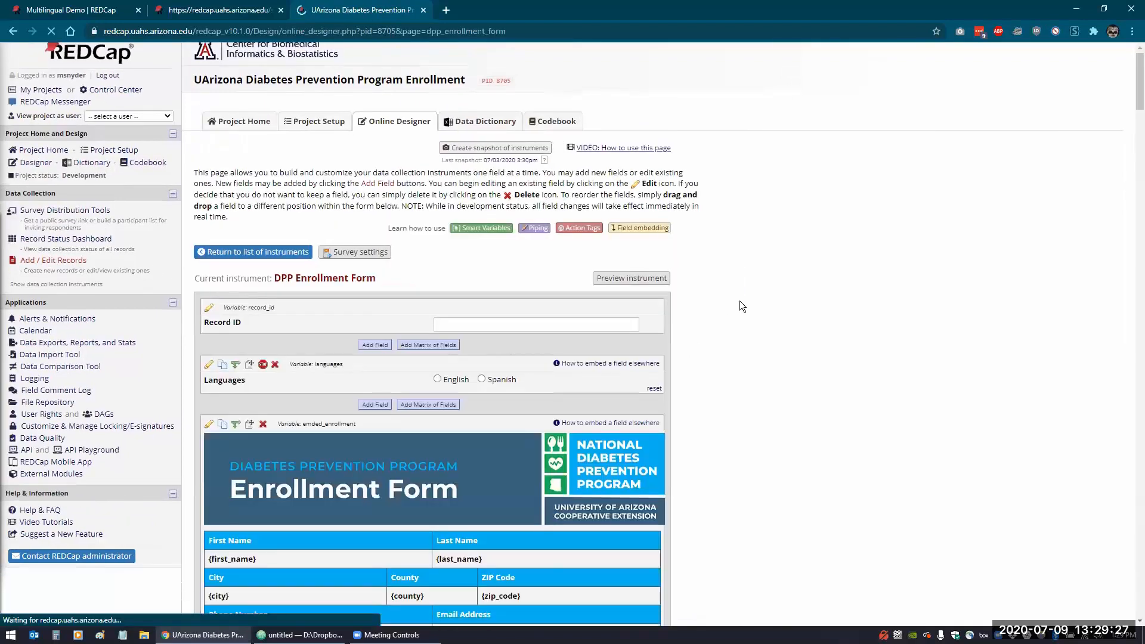
pyautogui.scroll(-4, 739, 300)
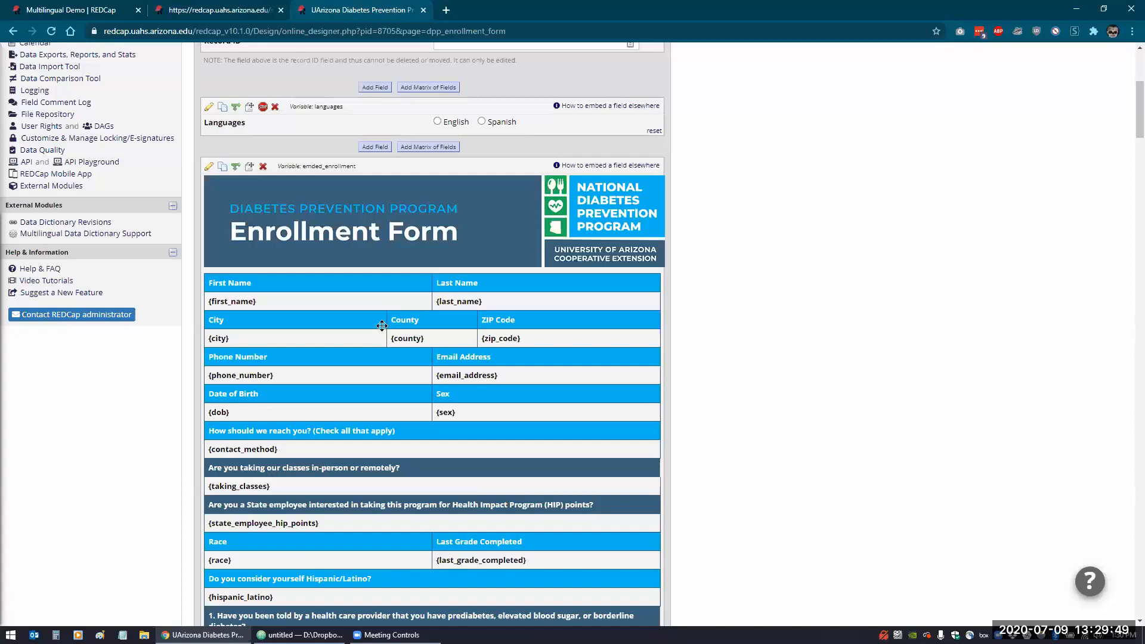
# Open the HTML source of the emded_enrollment field label and highlight the First Name cell with its language_1 and language_2 spans.
pyautogui.click(210, 164)
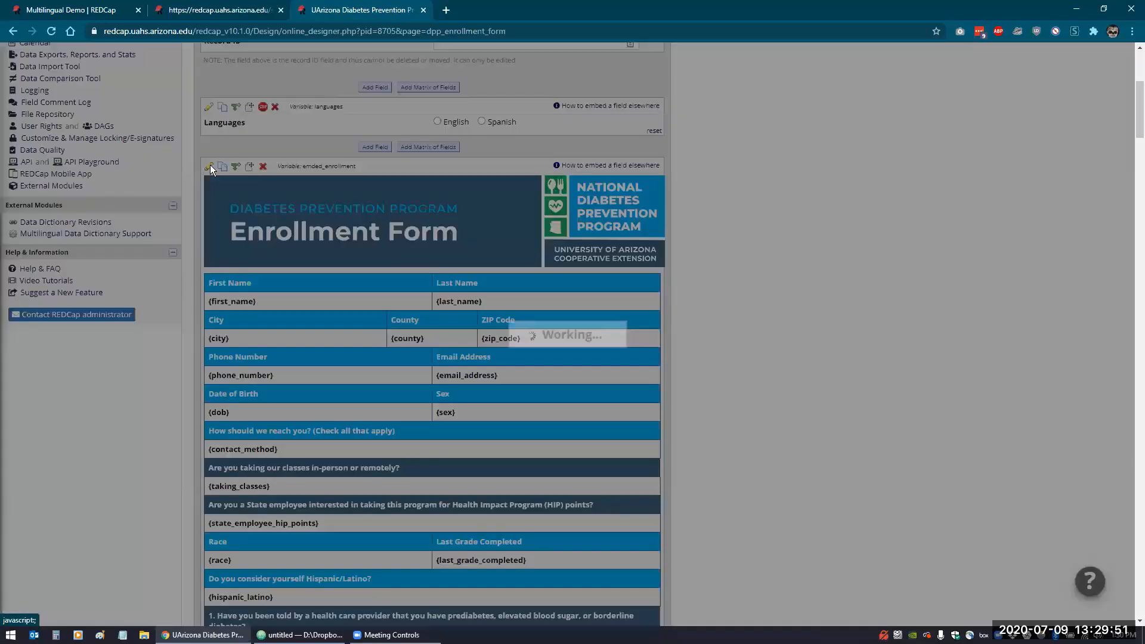
pyautogui.click(444, 303)
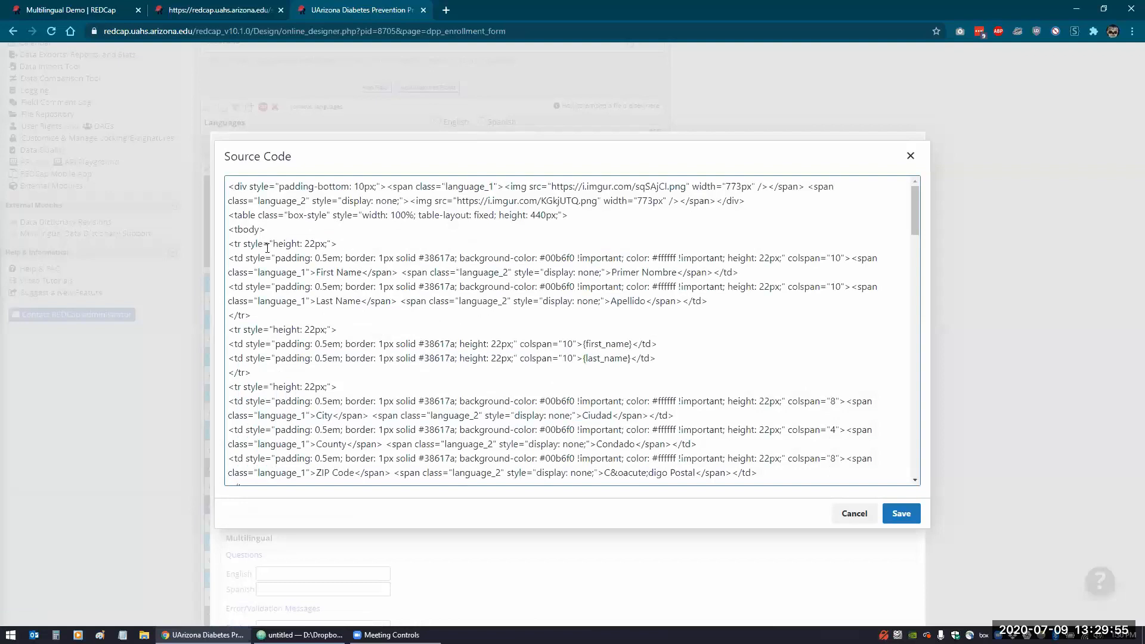
pyautogui.moveTo(228, 258); pyautogui.dragTo(765, 270)
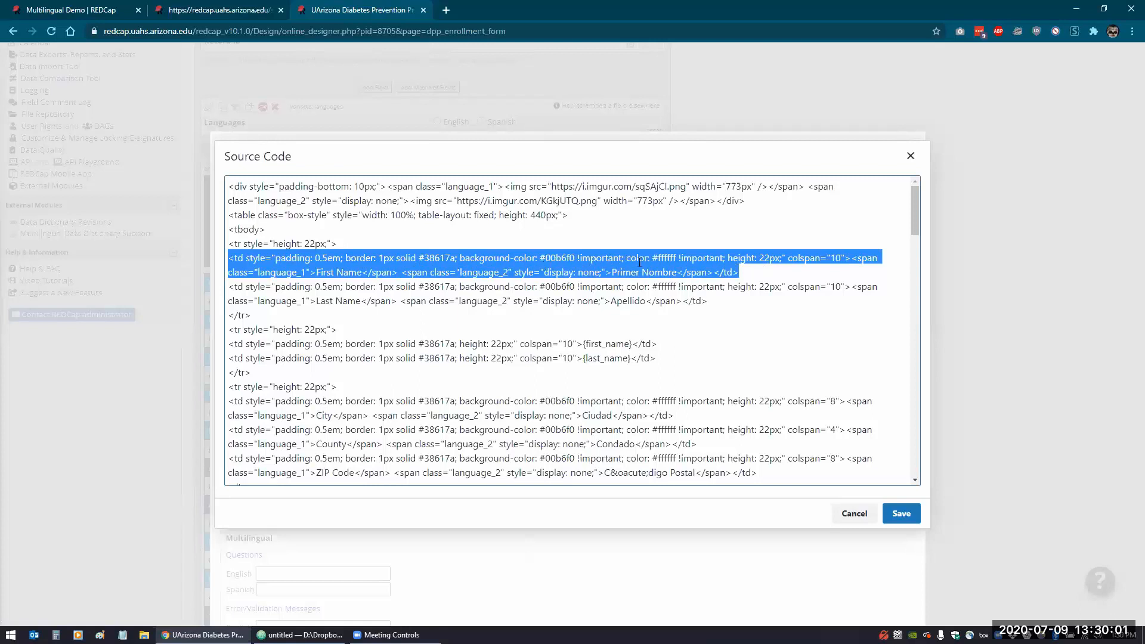
pyautogui.click(857, 251)
pyautogui.moveTo(852, 257); pyautogui.dragTo(400, 275)
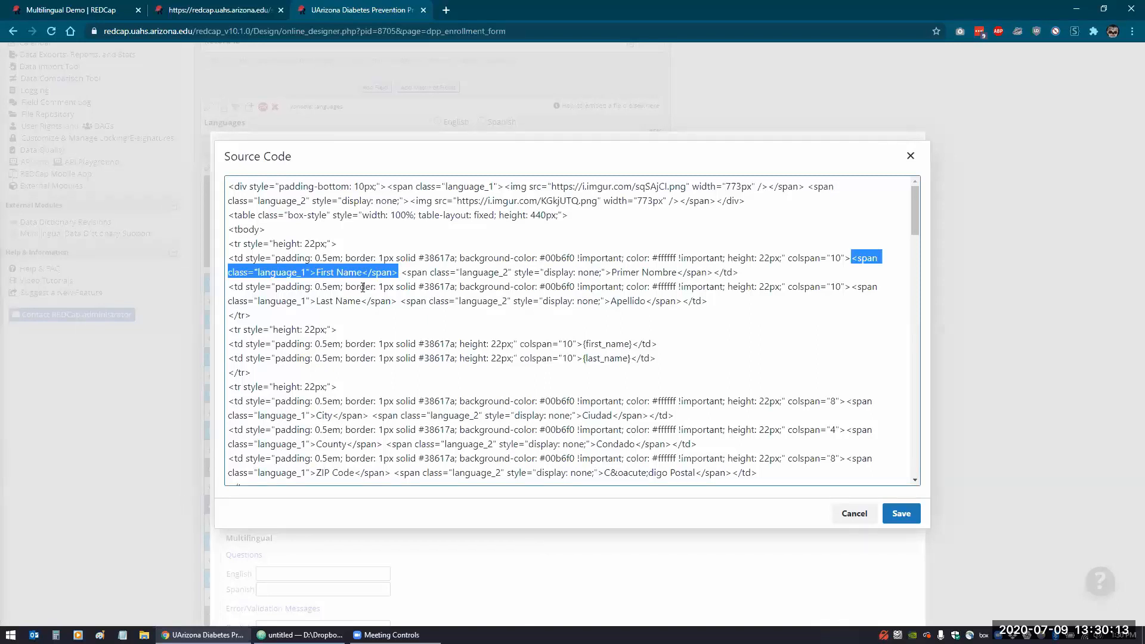
pyautogui.moveTo(402, 272); pyautogui.dragTo(715, 270)
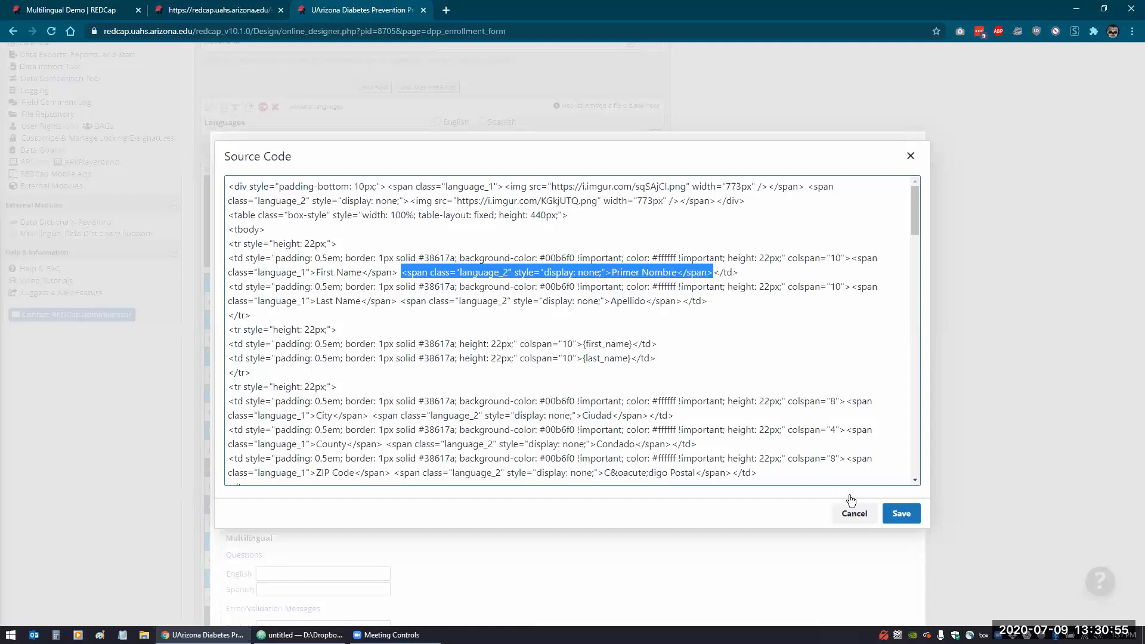
# Leave the source code without saving, look through the table in the field label, and close the field editor.
pyautogui.click(854, 514)
pyautogui.scroll(-5, 441, 423)
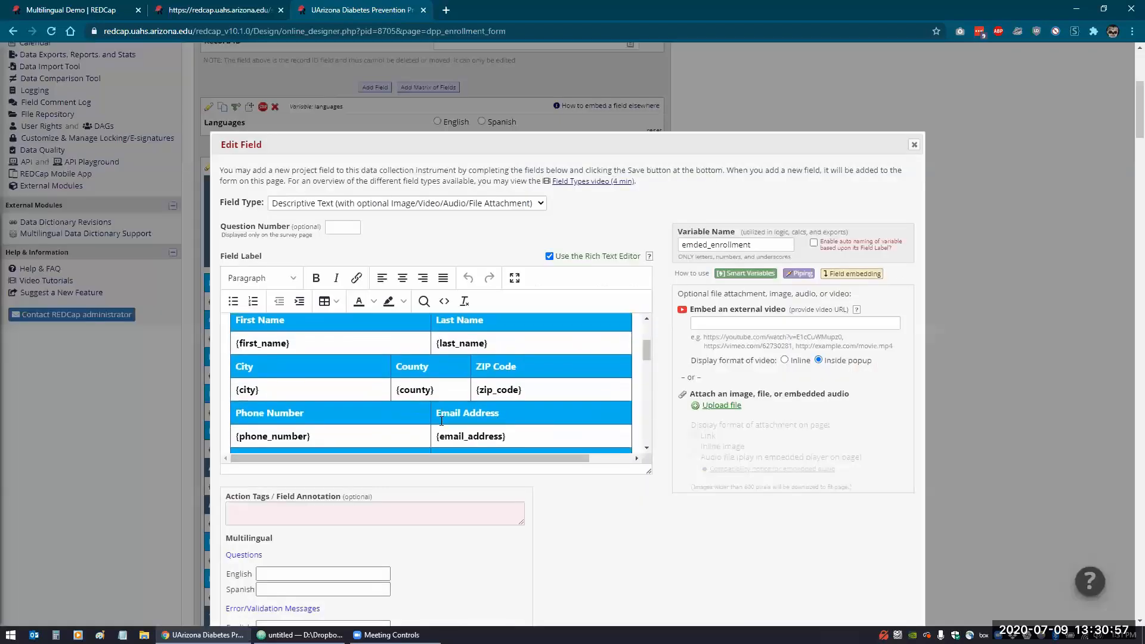
pyautogui.scroll(-3, 442, 421)
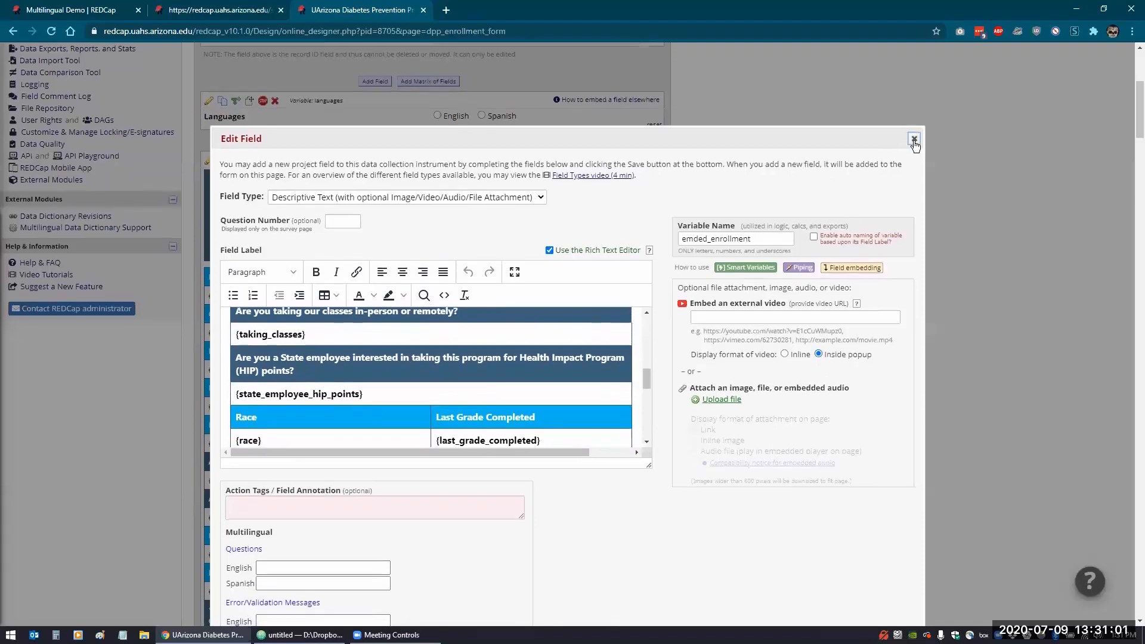
pyautogui.click(914, 141)
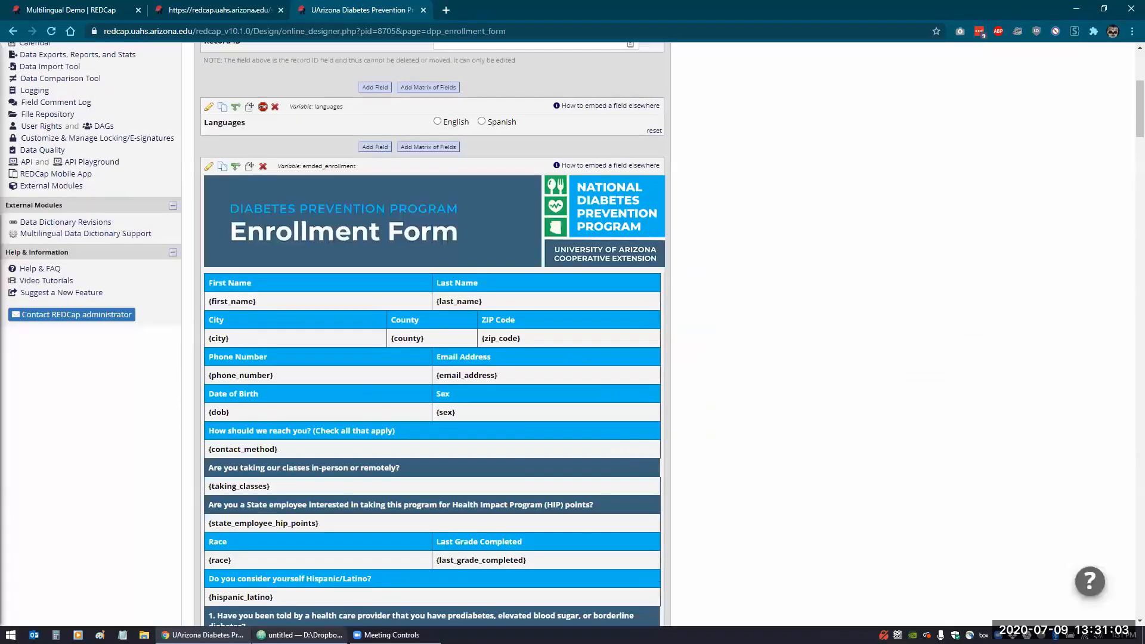
# Switch to Atom and highlight the language_1 and language_2 spans for First Name and Last Name in the HTML example.
pyautogui.click(300, 634)
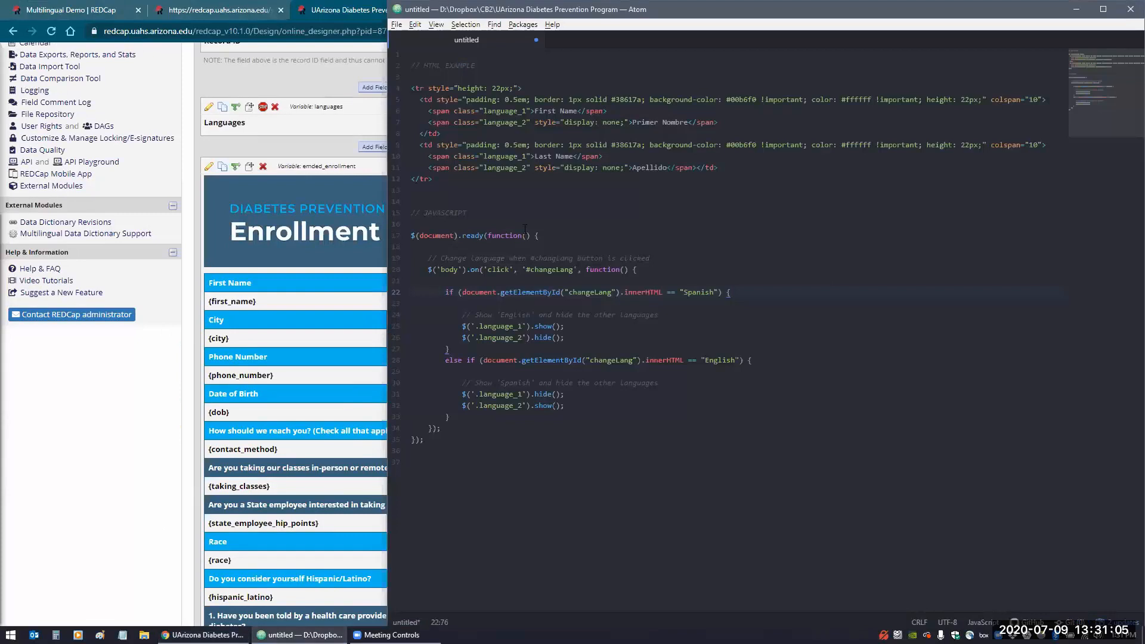
pyautogui.click(581, 190)
pyautogui.click(721, 122)
pyautogui.click(497, 178)
pyautogui.moveTo(429, 110); pyautogui.dragTo(611, 111)
pyautogui.moveTo(428, 156); pyautogui.dragTo(604, 156)
pyautogui.moveTo(429, 167); pyautogui.dragTo(721, 167)
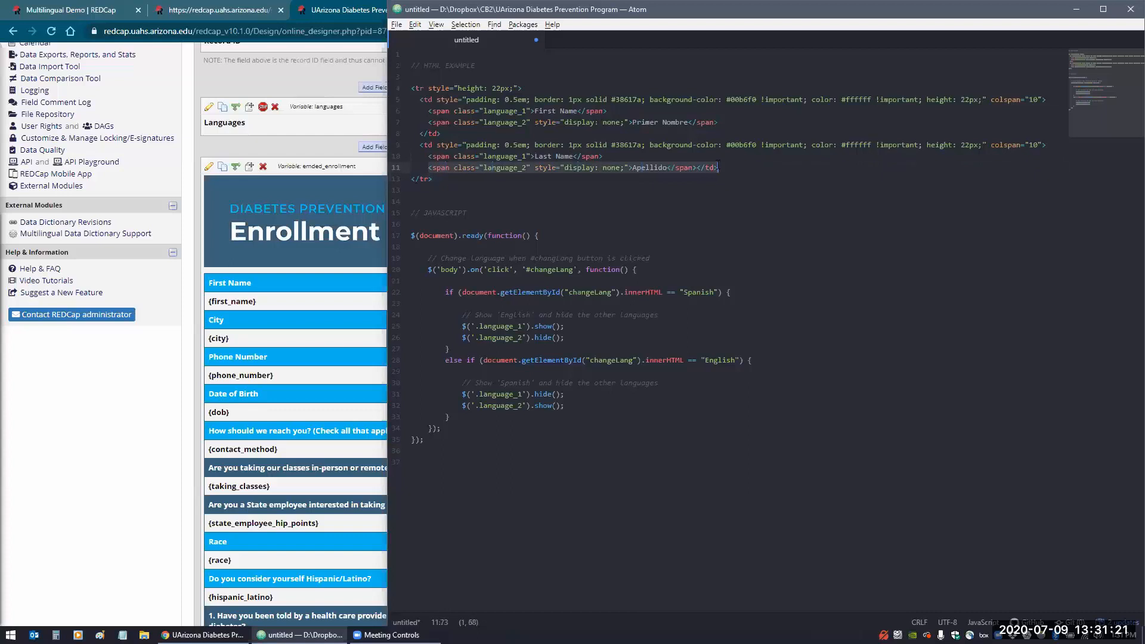
pyautogui.moveTo(428, 122); pyautogui.dragTo(721, 122)
pyautogui.click(693, 168)
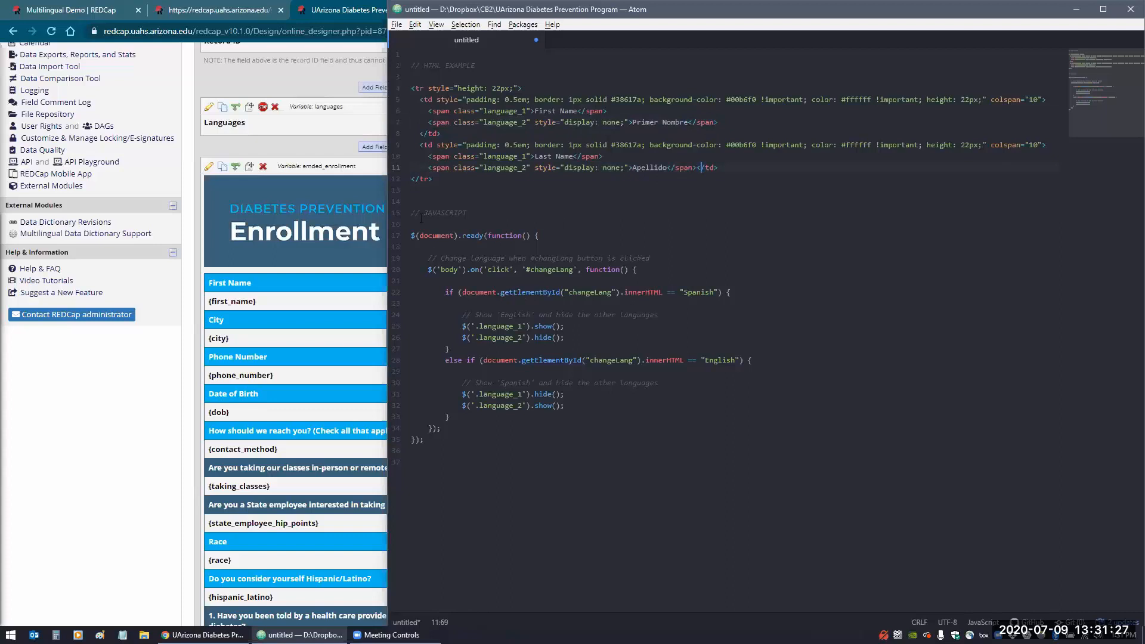
# Examine the #changeLang click handler in the script, and switch to the browser's enrollment survey to toggle its language and back.
pyautogui.click(657, 270)
pyautogui.click(208, 17)
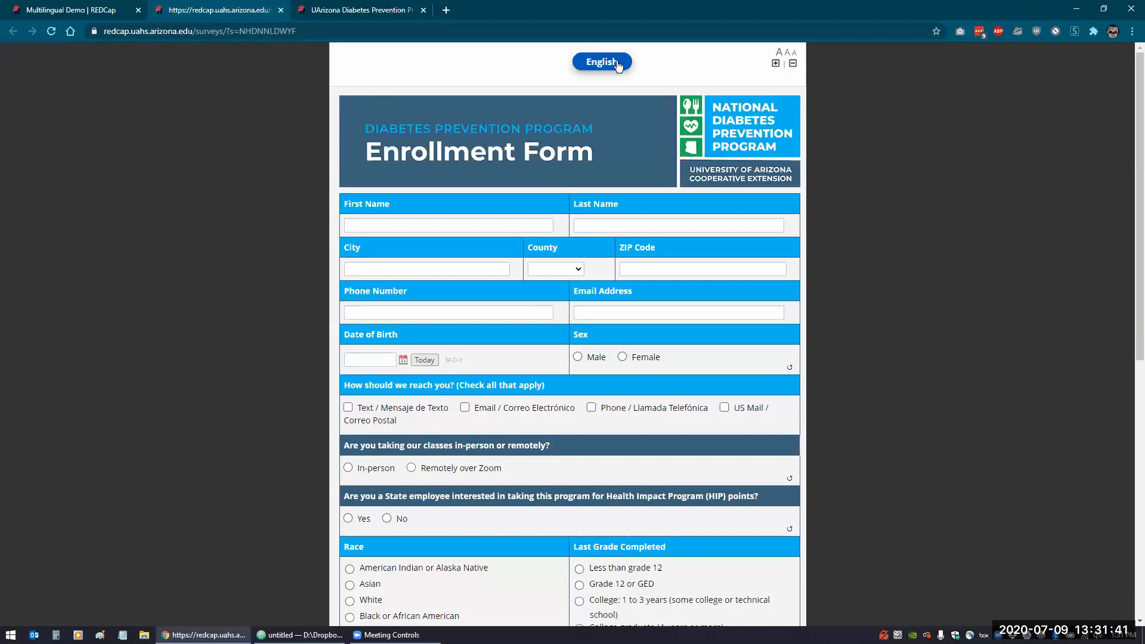
pyautogui.click(618, 63)
pyautogui.click(618, 63)
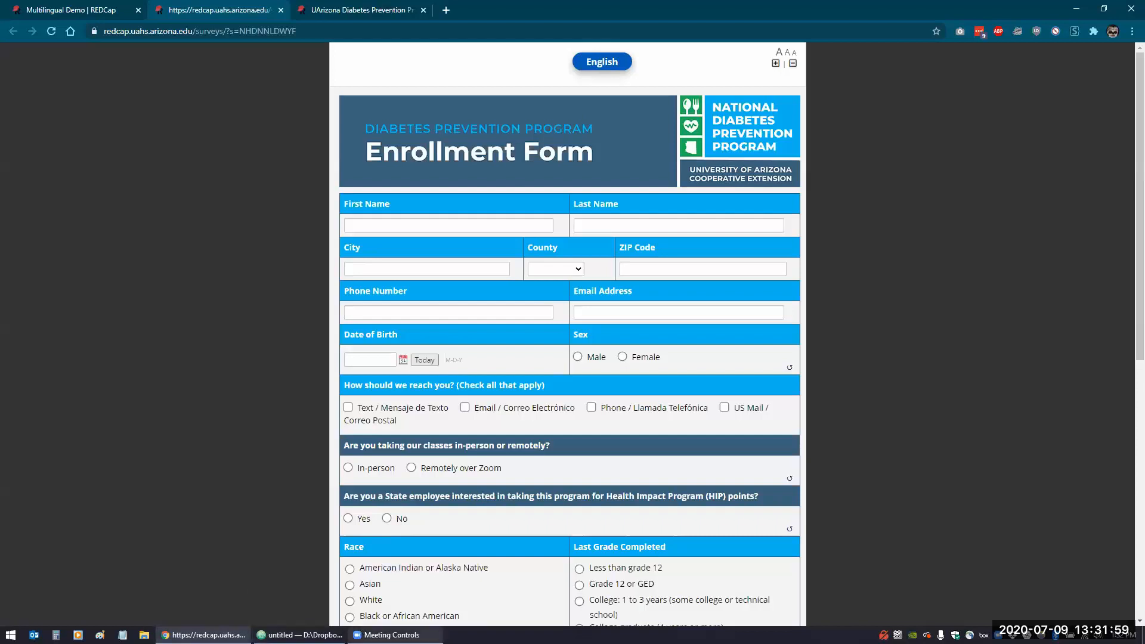
# Switch to Atom to examine the changeLang condition in the JavaScript, and return to the enrollment survey in the browser.
pyautogui.click(300, 635)
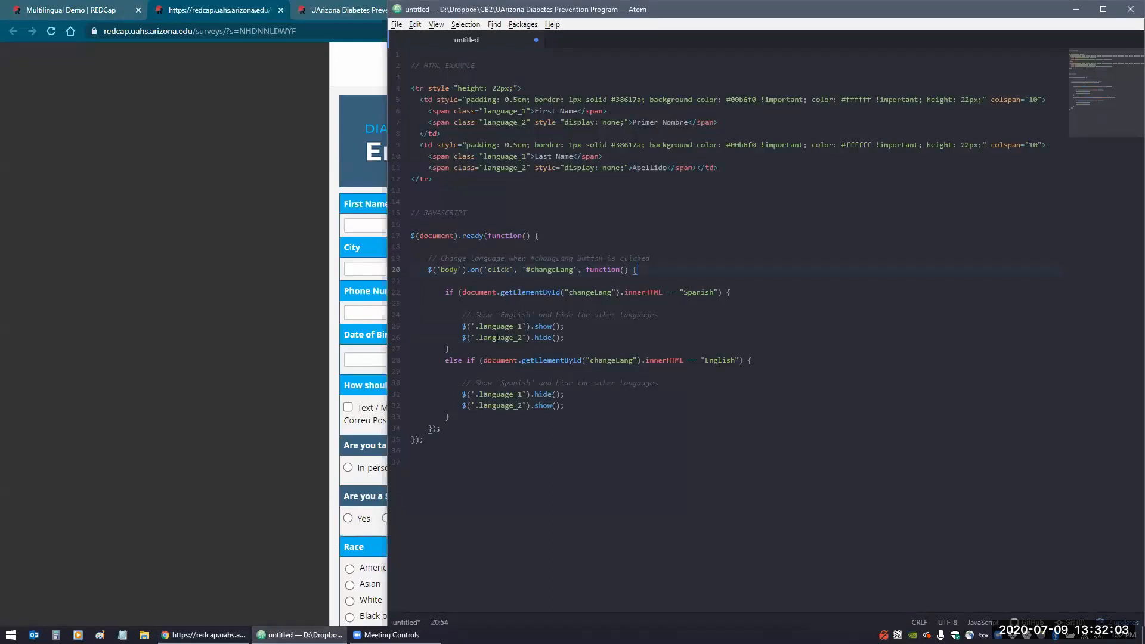
pyautogui.click(497, 292)
pyautogui.click(361, 68)
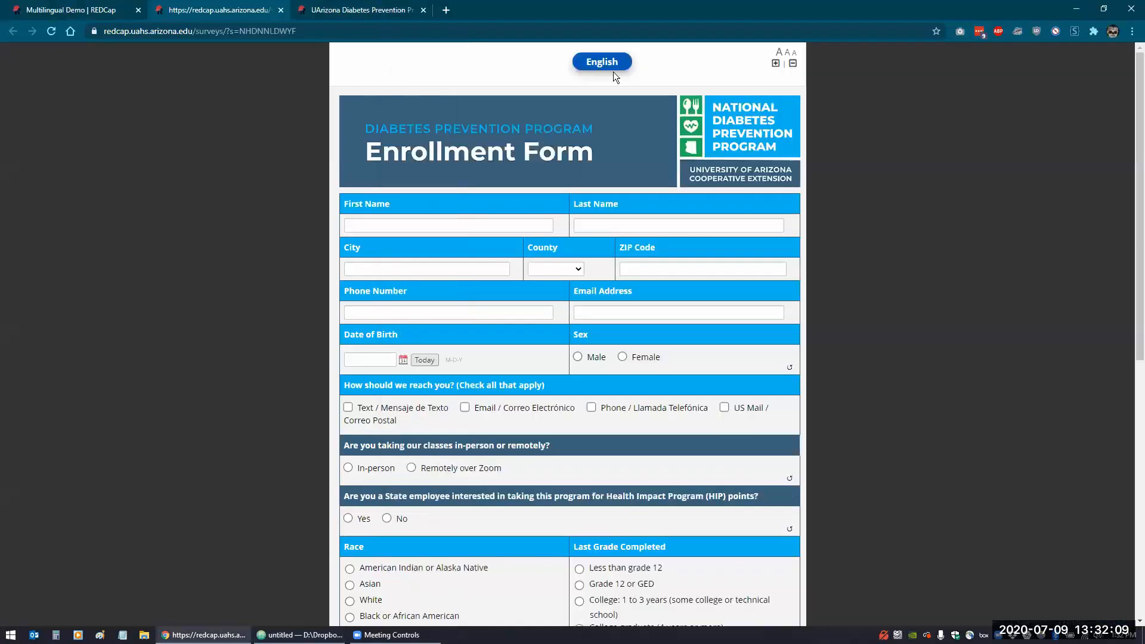
# Switch to Atom and highlight the language_1 and language_2 show and hide lines in both the Spanish and English branches.
pyautogui.click(299, 634)
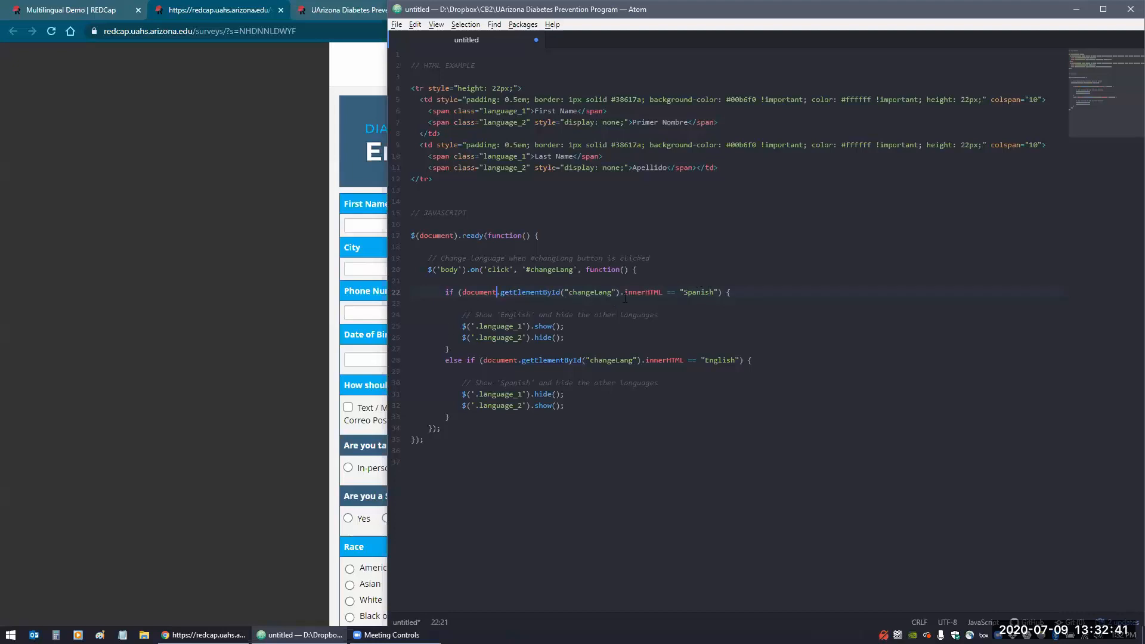
pyautogui.moveTo(453, 326); pyautogui.dragTo(575, 328)
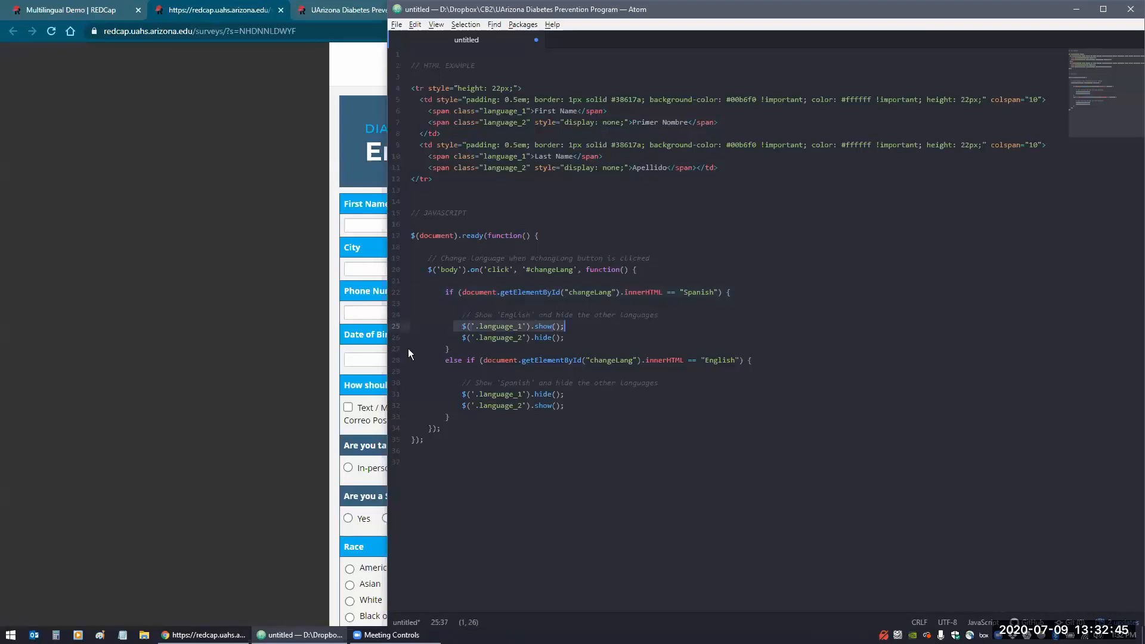
pyautogui.moveTo(454, 338); pyautogui.dragTo(590, 339)
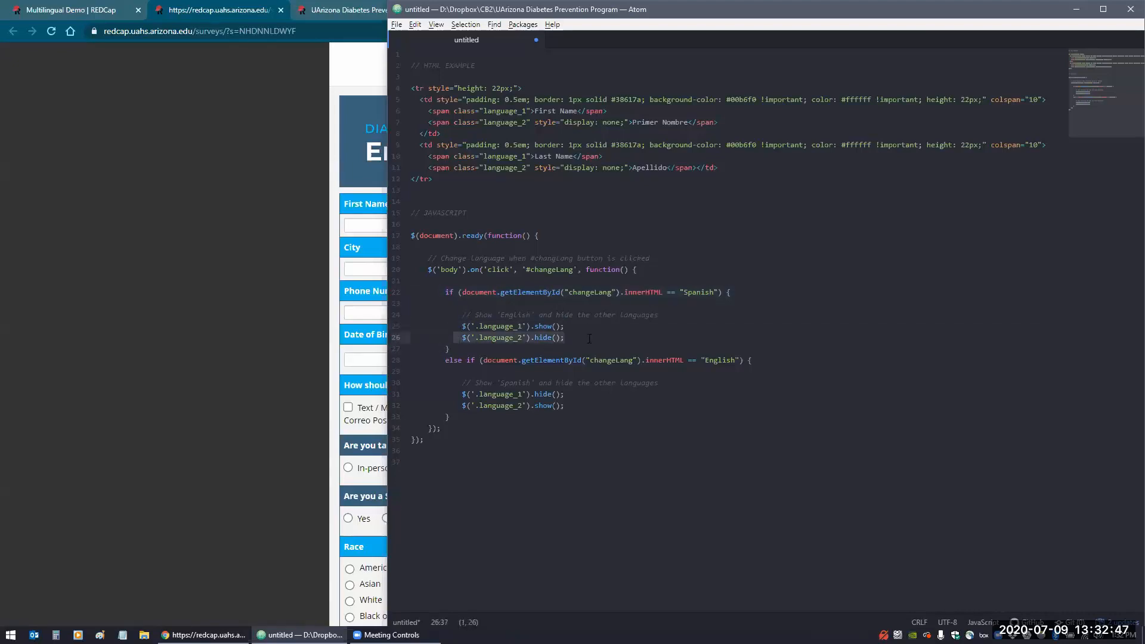
pyautogui.click(588, 393)
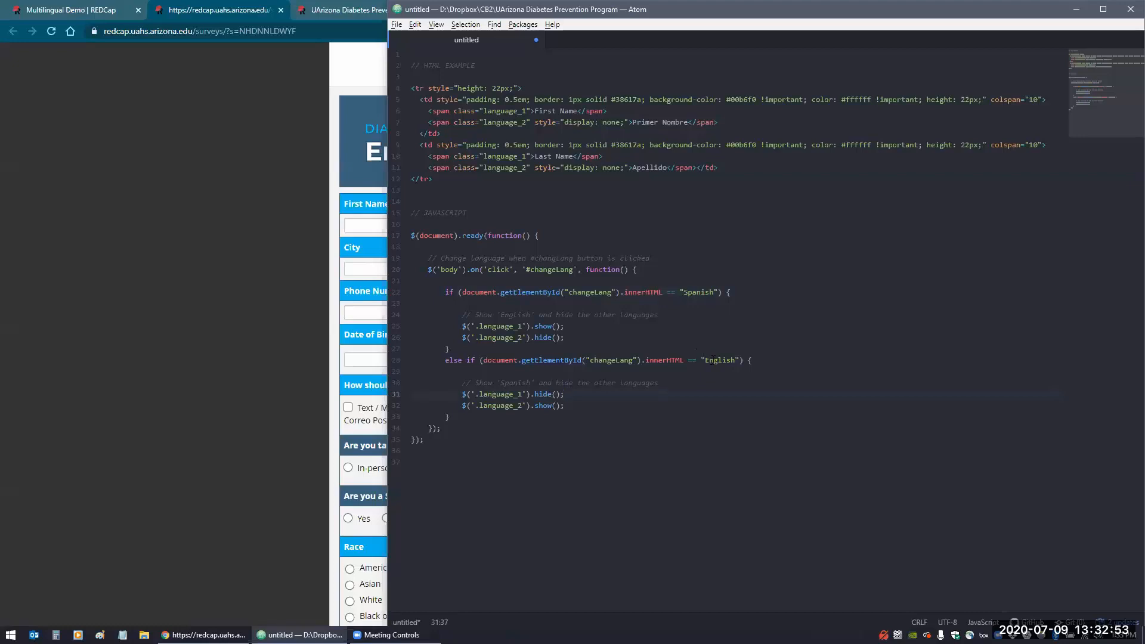
pyautogui.moveTo(463, 394); pyautogui.dragTo(574, 393)
pyautogui.moveTo(462, 405); pyautogui.dragTo(582, 406)
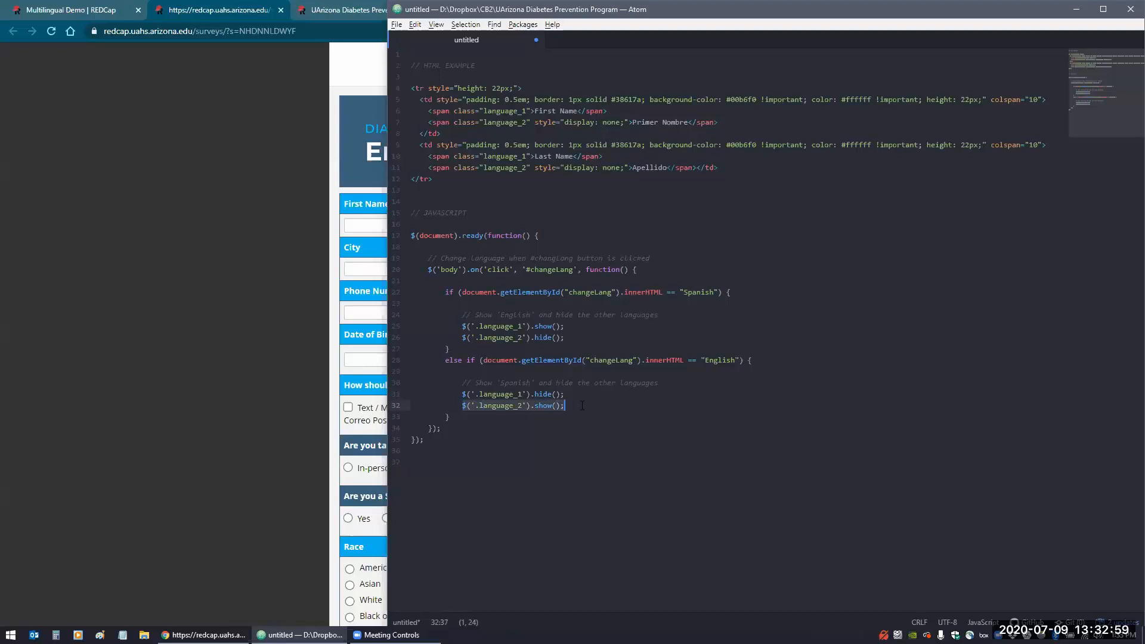
# Inspect the enrollment survey's language button in DevTools with both windows side by side, and switch the survey to Spanish to examine the changeLang div.
pyautogui.click(251, 385)
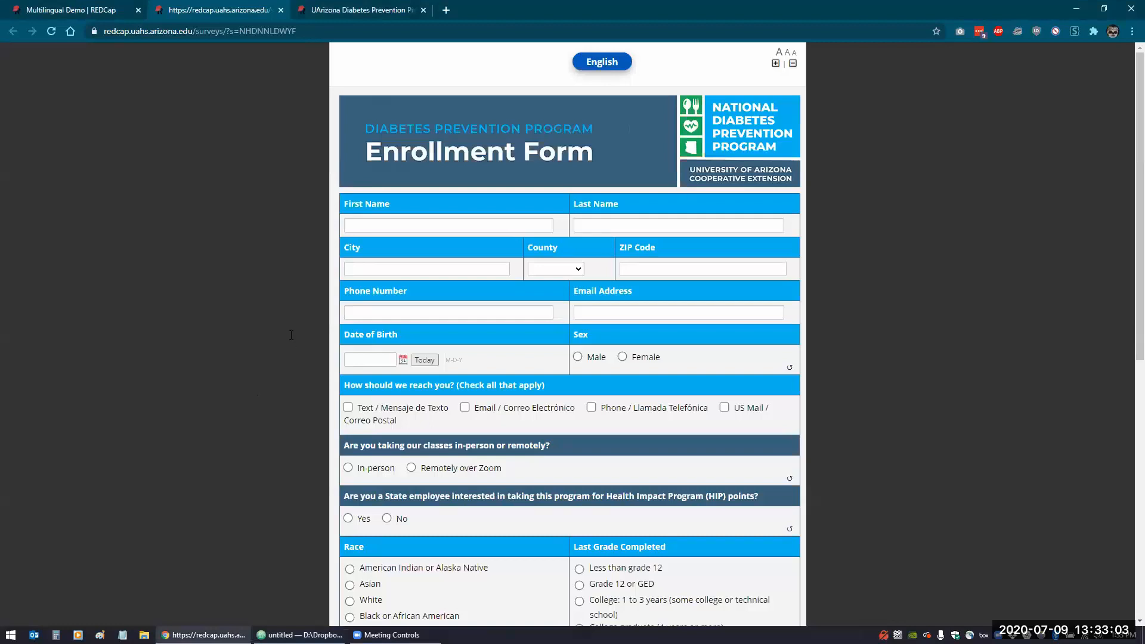
pyautogui.doubleClick(830, 12)
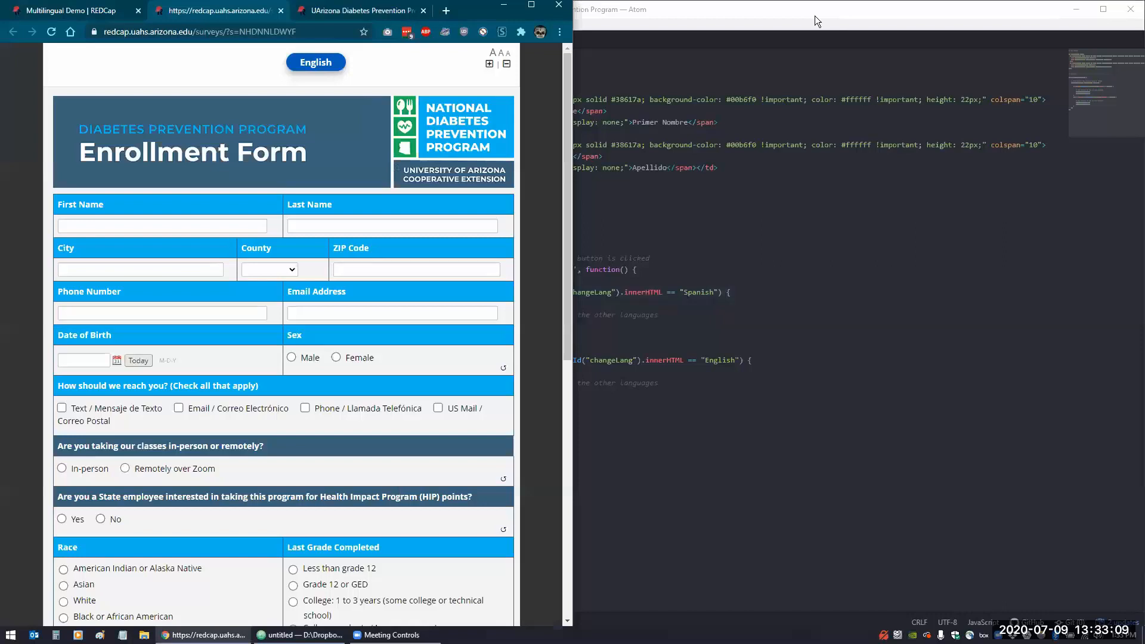
pyautogui.rightClick(306, 66)
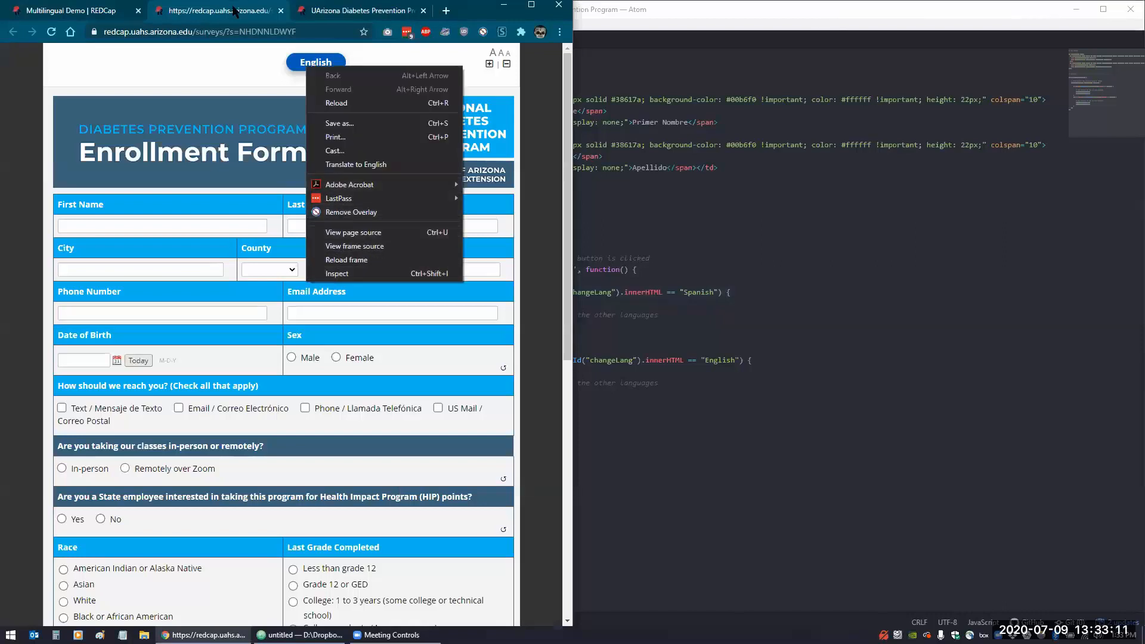
pyautogui.click(346, 274)
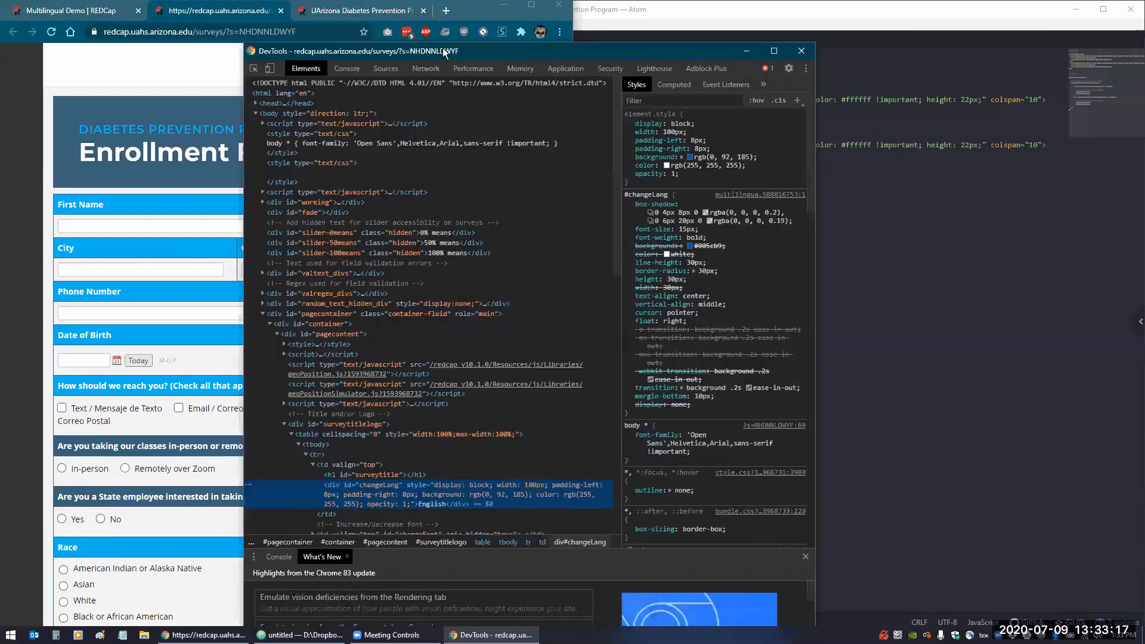
pyautogui.press('super+Right')
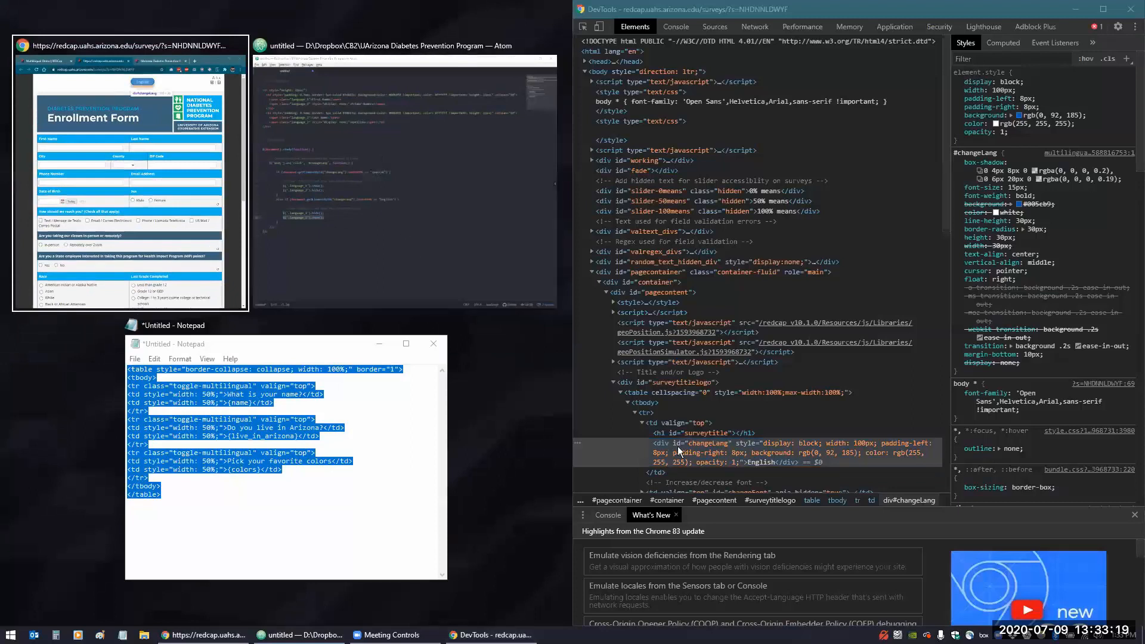
pyautogui.press('Return')
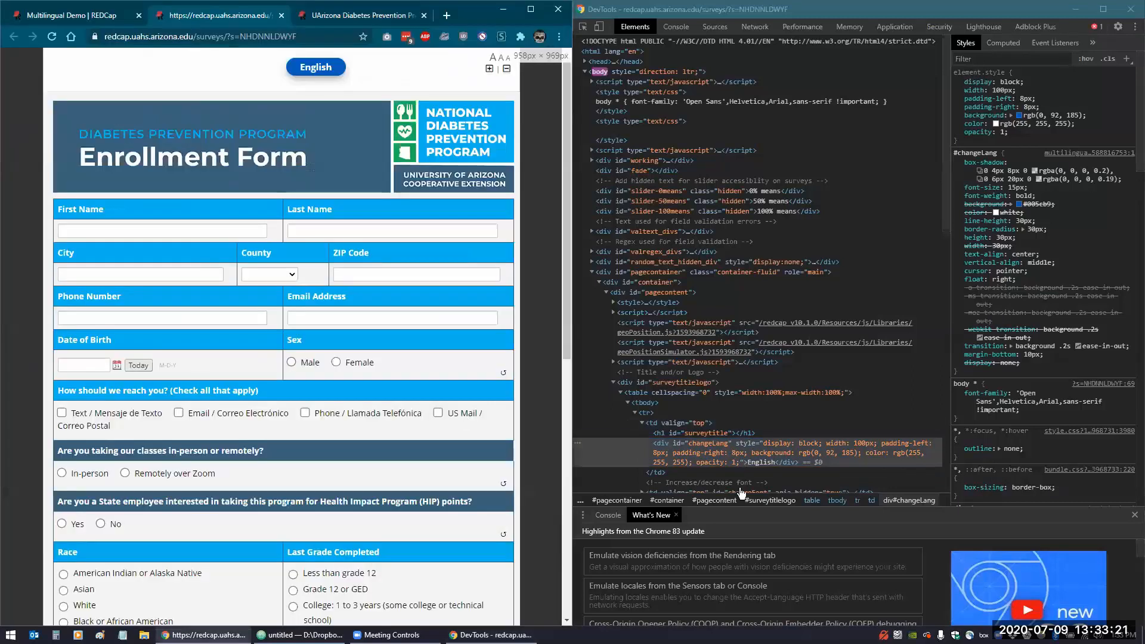
pyautogui.click(705, 444)
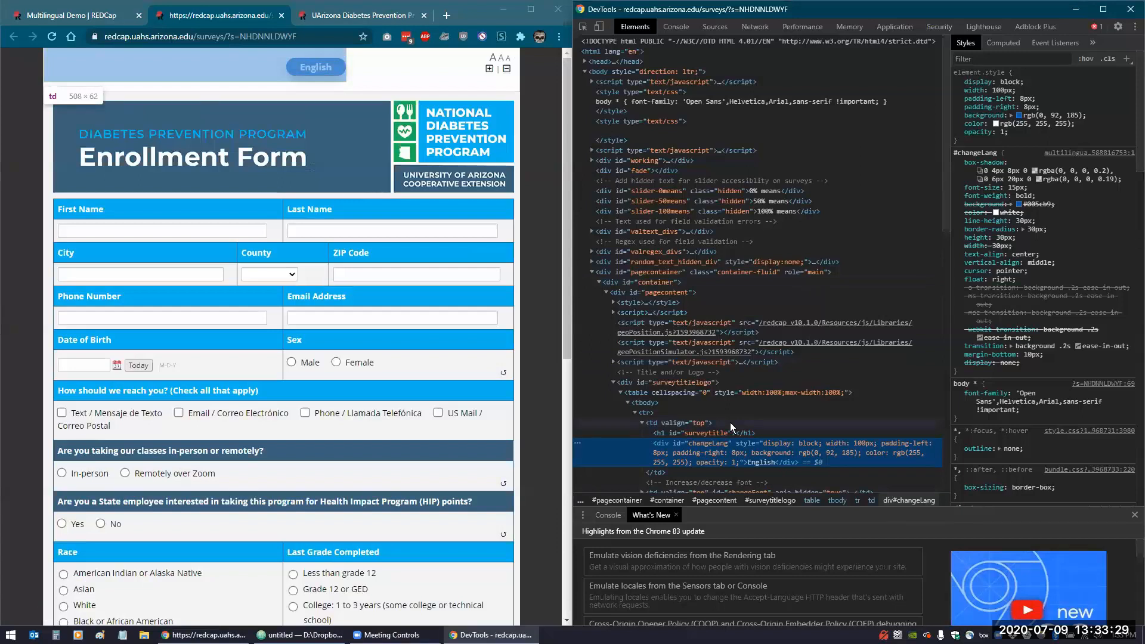
pyautogui.click(331, 68)
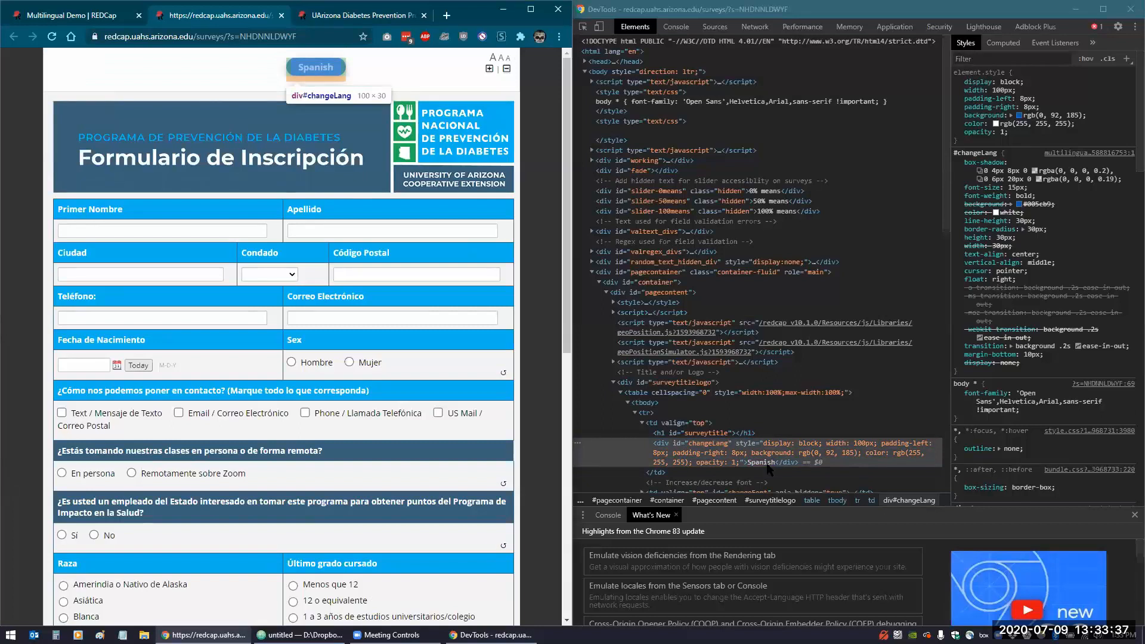
# Search the DevTools elements for #changeLang, checking the selector's spelling against the script in Atom.
pyautogui.click(640, 531)
pyautogui.hotkey('ctrl', 'f')
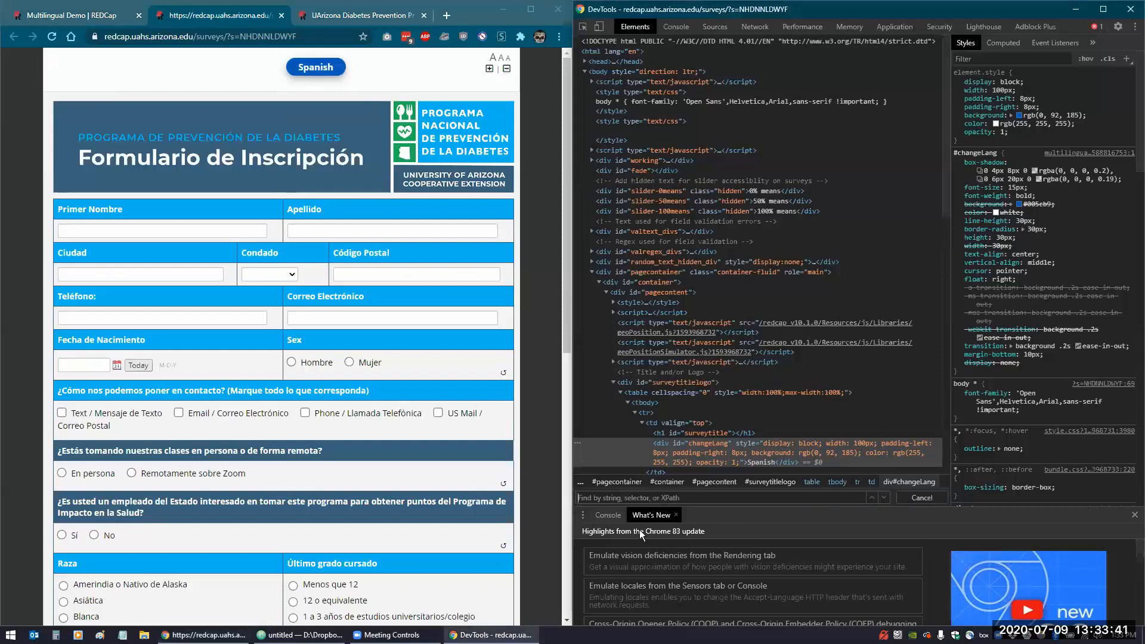
pyautogui.write('#changLa')
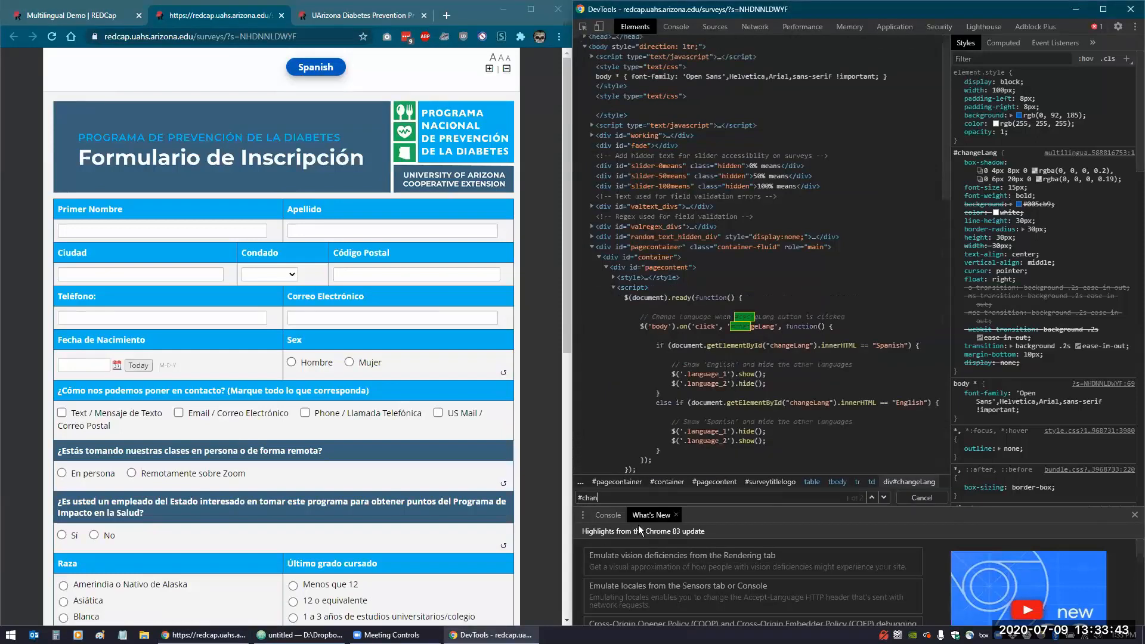
pyautogui.write('ng')
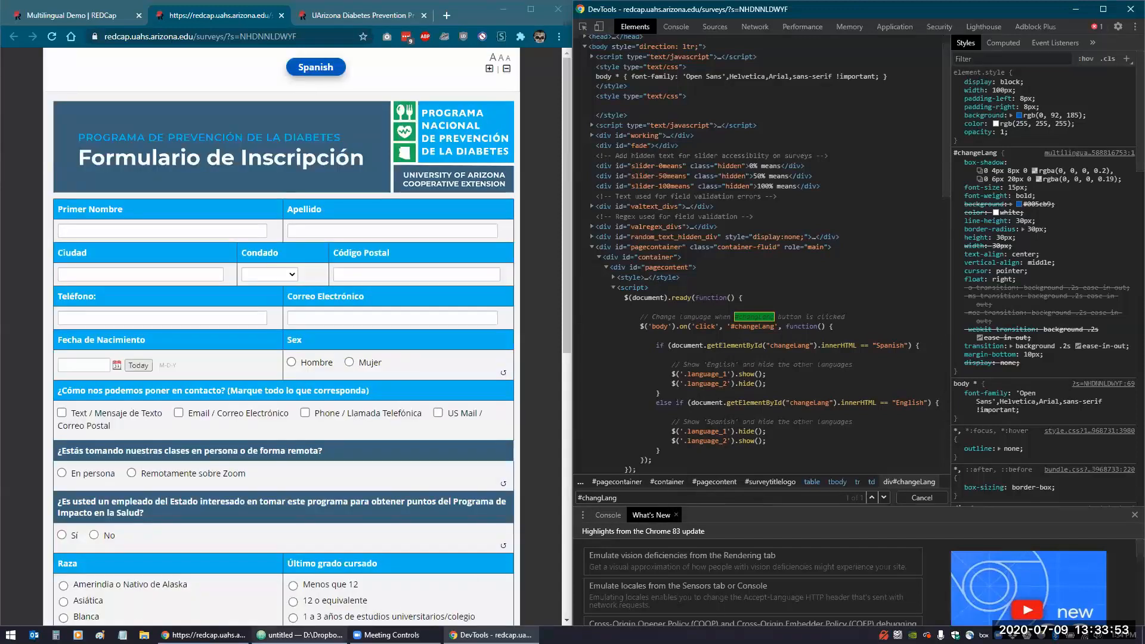
pyautogui.click(300, 635)
pyautogui.hotkey('alt', 'Tab')
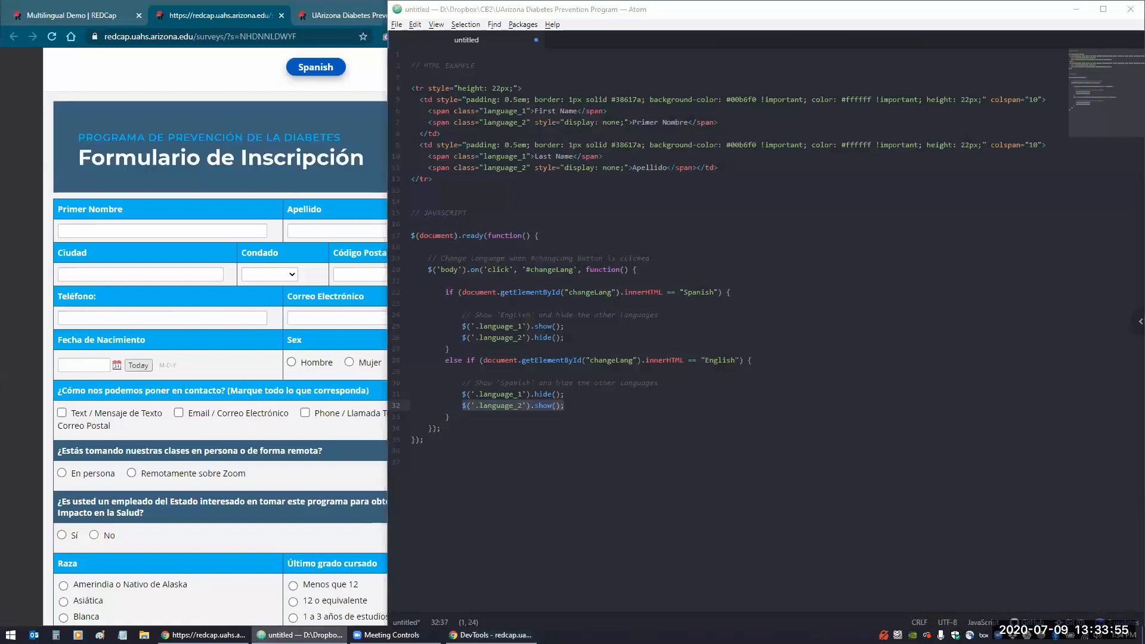
pyautogui.write('eLang')
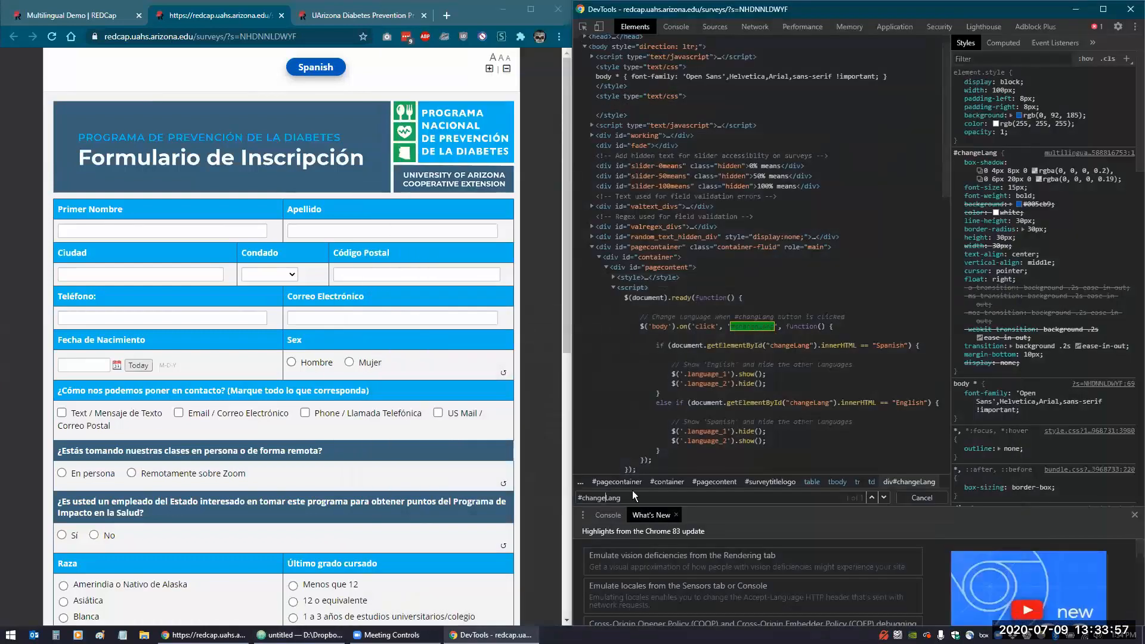
pyautogui.press('Return')
# Examine the multilingual module's language variables and its #changeLang click handler in the page source.
pyautogui.scroll(-10, 640, 425)
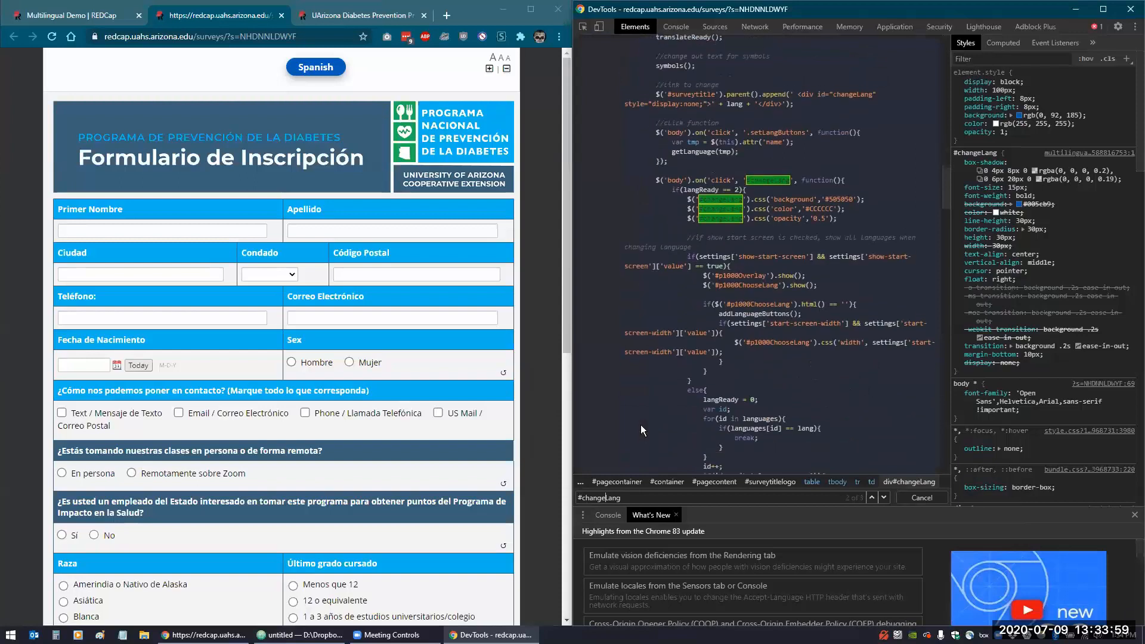
pyautogui.scroll(5, 679, 275)
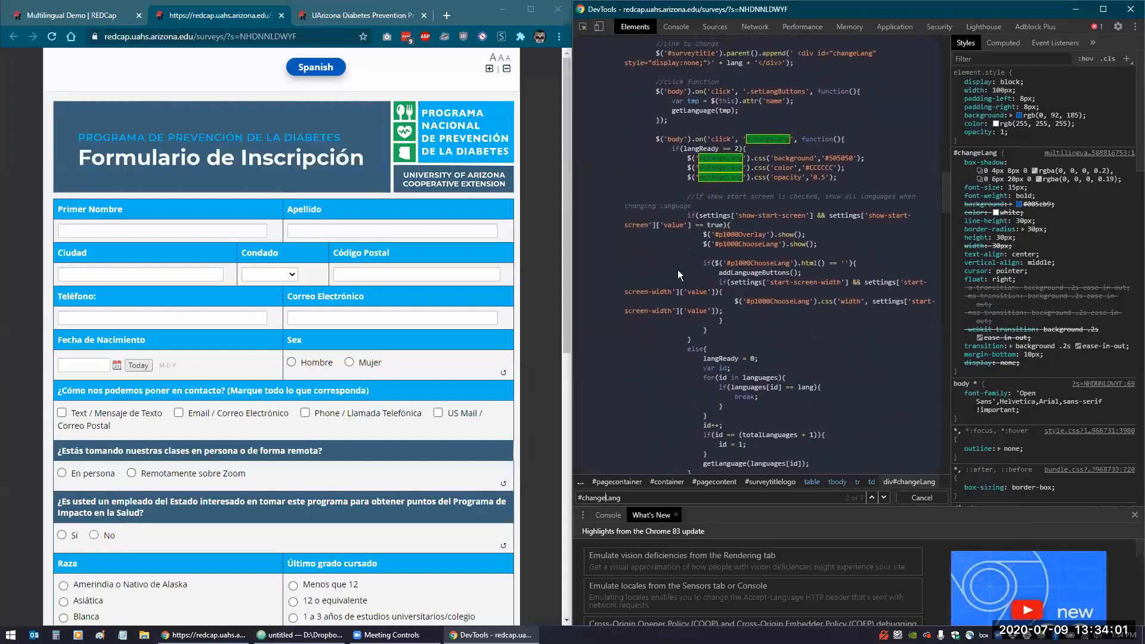
pyautogui.scroll(5, 677, 269)
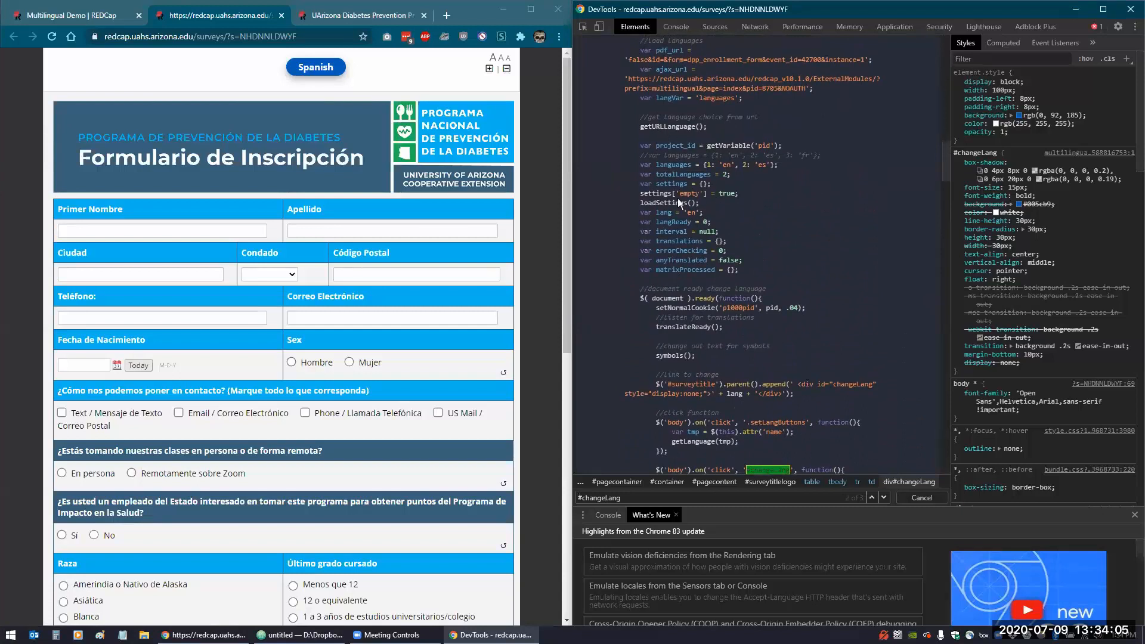
pyautogui.scroll(-8, 688, 260)
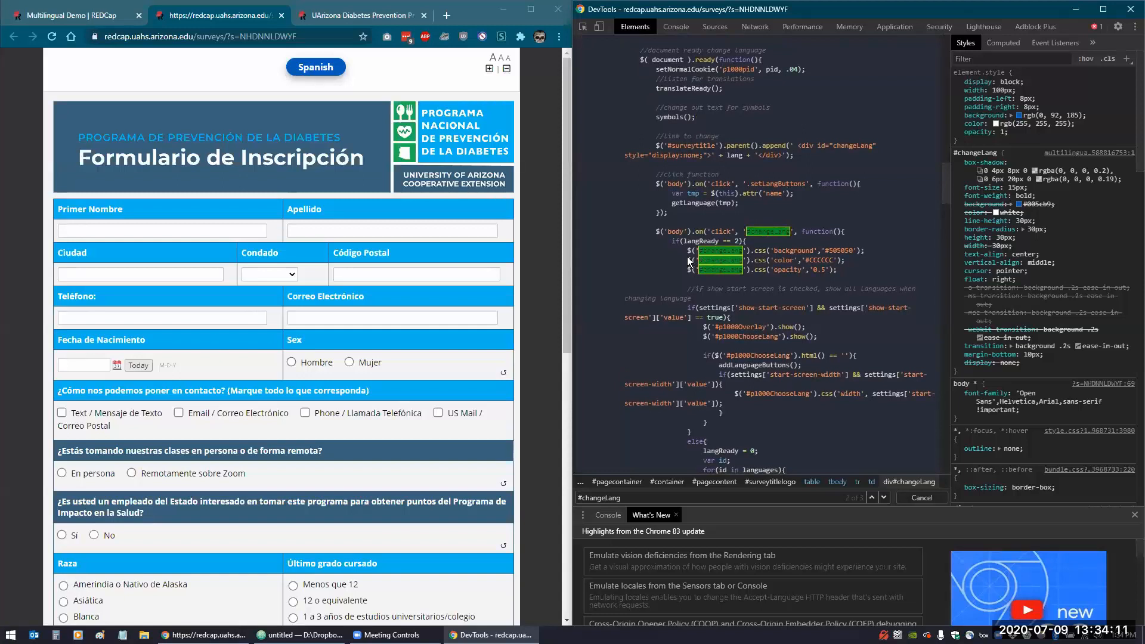
pyautogui.scroll(-2, 688, 261)
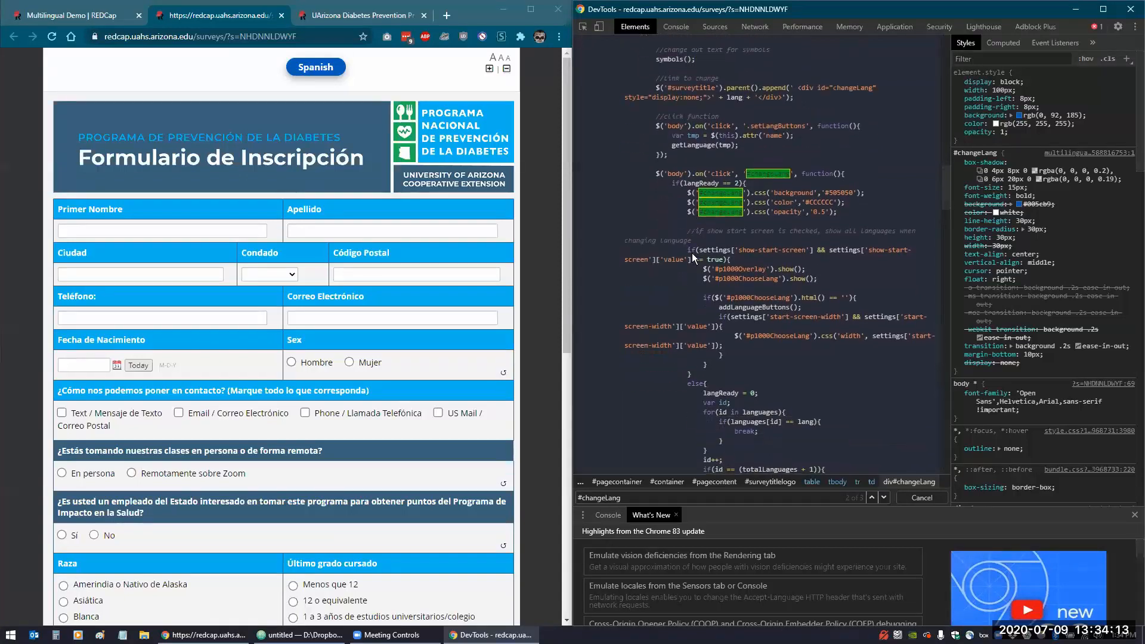
pyautogui.scroll(-3, 714, 253)
pyautogui.scroll(-1, 689, 257)
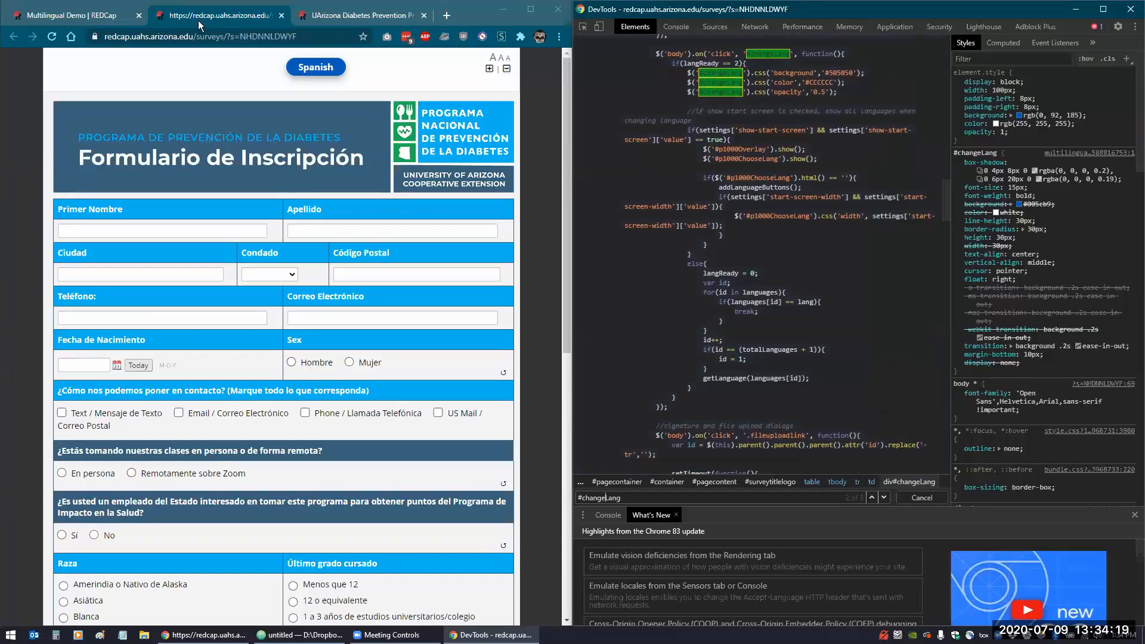
# Switch the enrollment survey back to English, and bring up Atom to review the whole language-switching script.
pyautogui.click(310, 69)
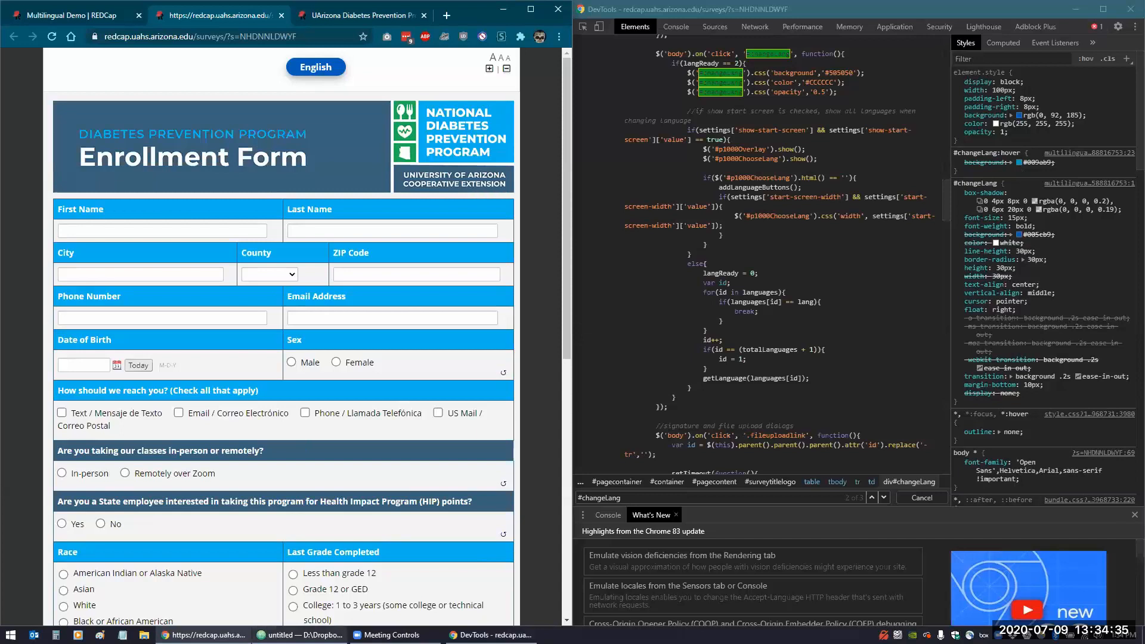
pyautogui.click(299, 634)
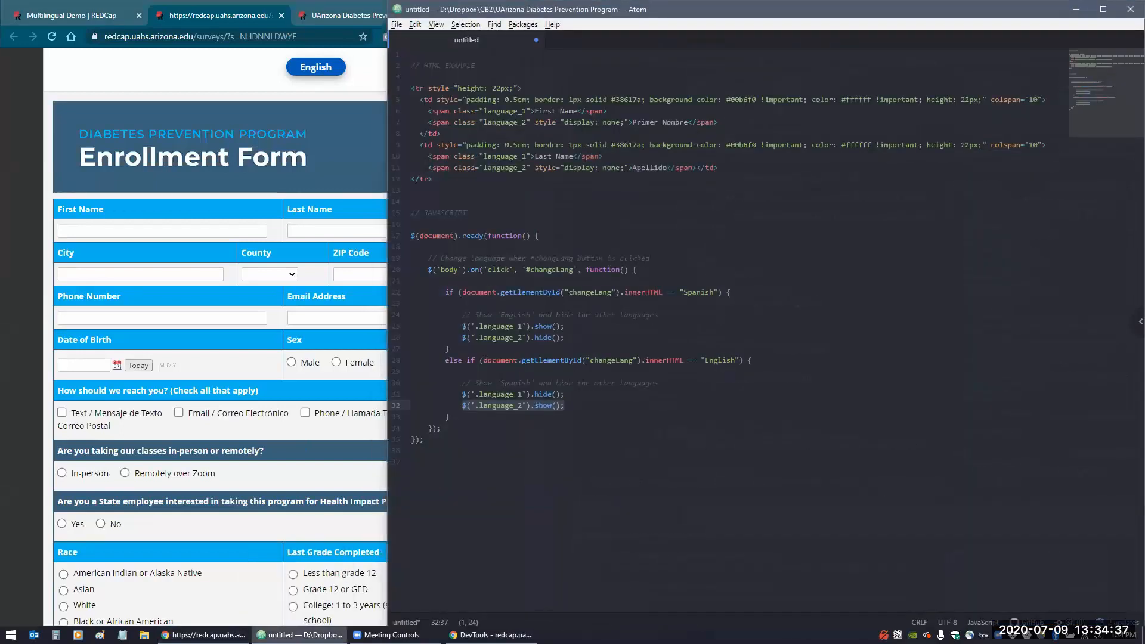
pyautogui.click(509, 476)
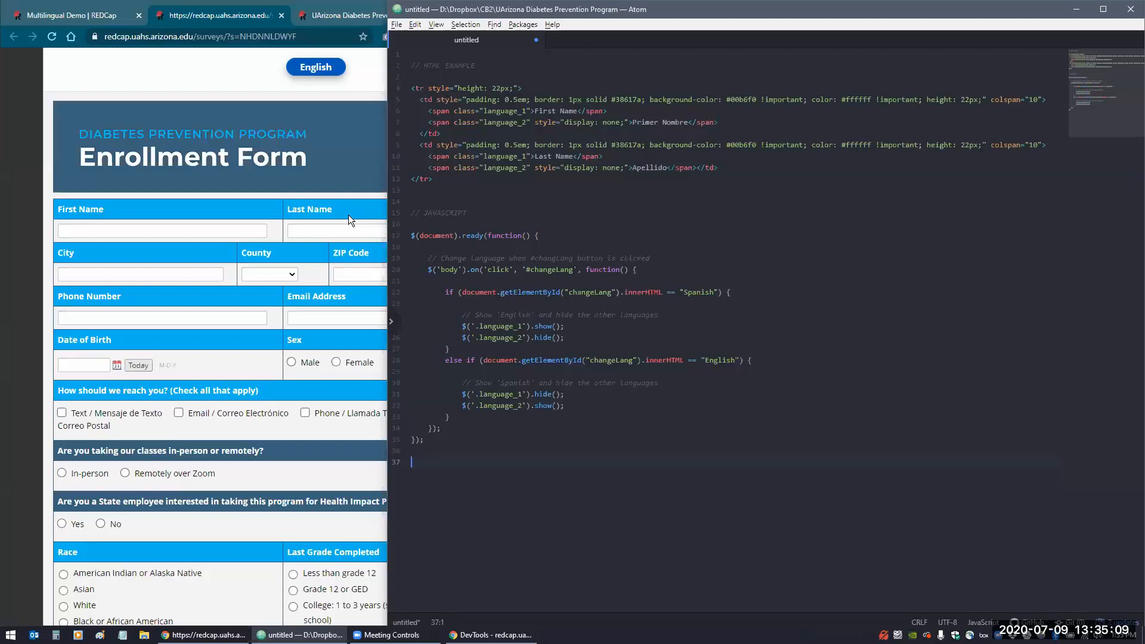
# Advance the survey to the Prediabetes Risk Test page and toggle its language to Spanish, back to English, and to Spanish again.
pyautogui.click(11, 119)
pyautogui.scroll(-8, 10, 119)
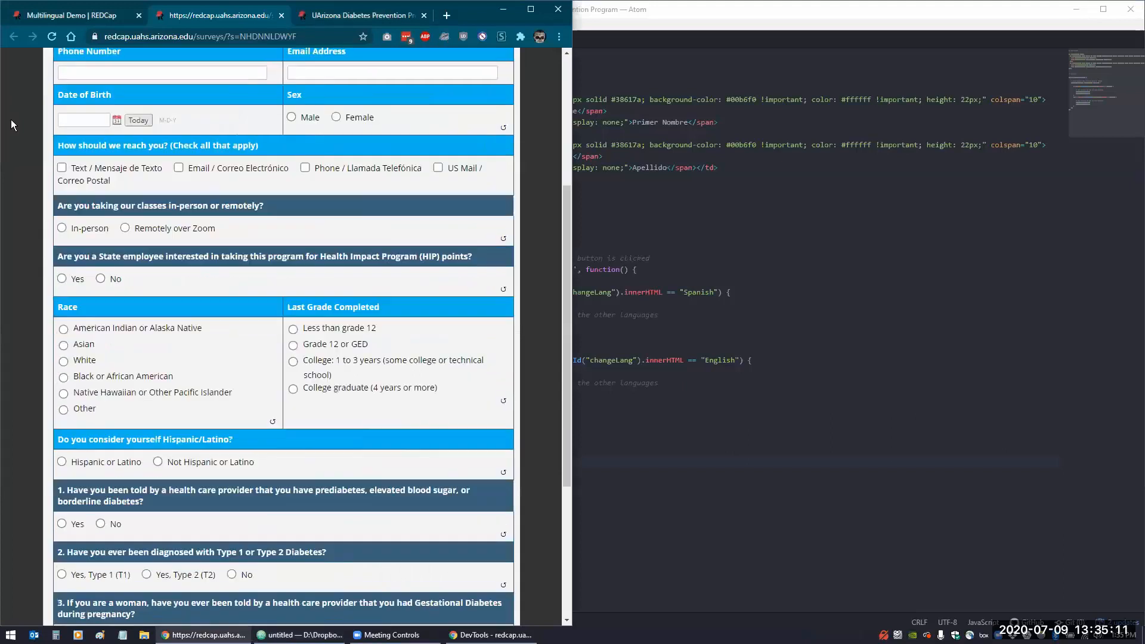
pyautogui.click(279, 554)
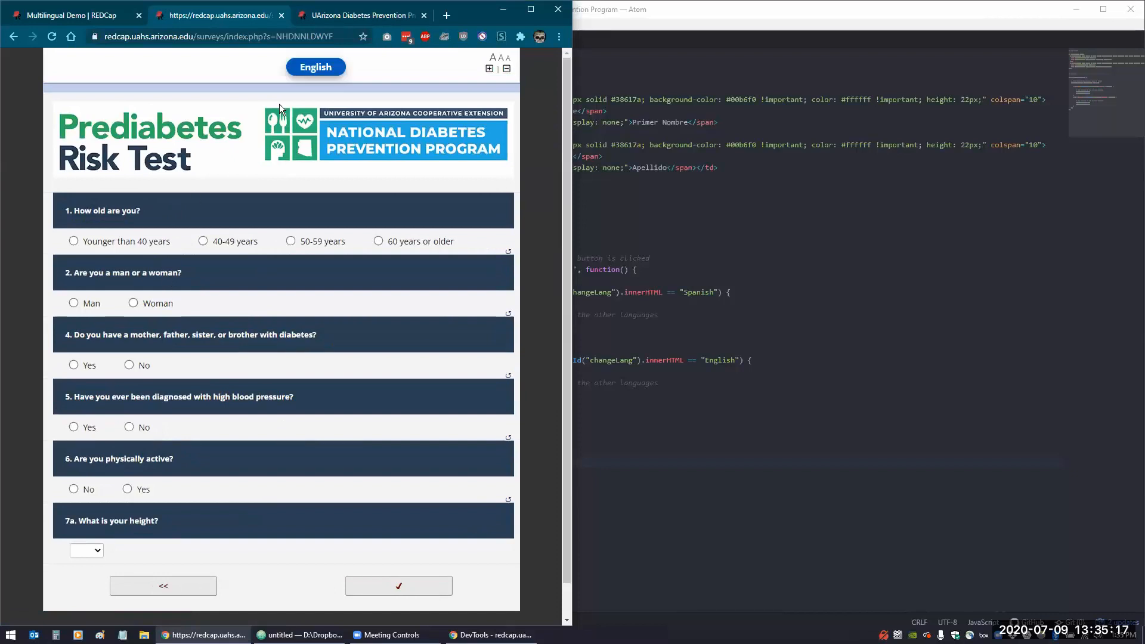
pyautogui.click(311, 69)
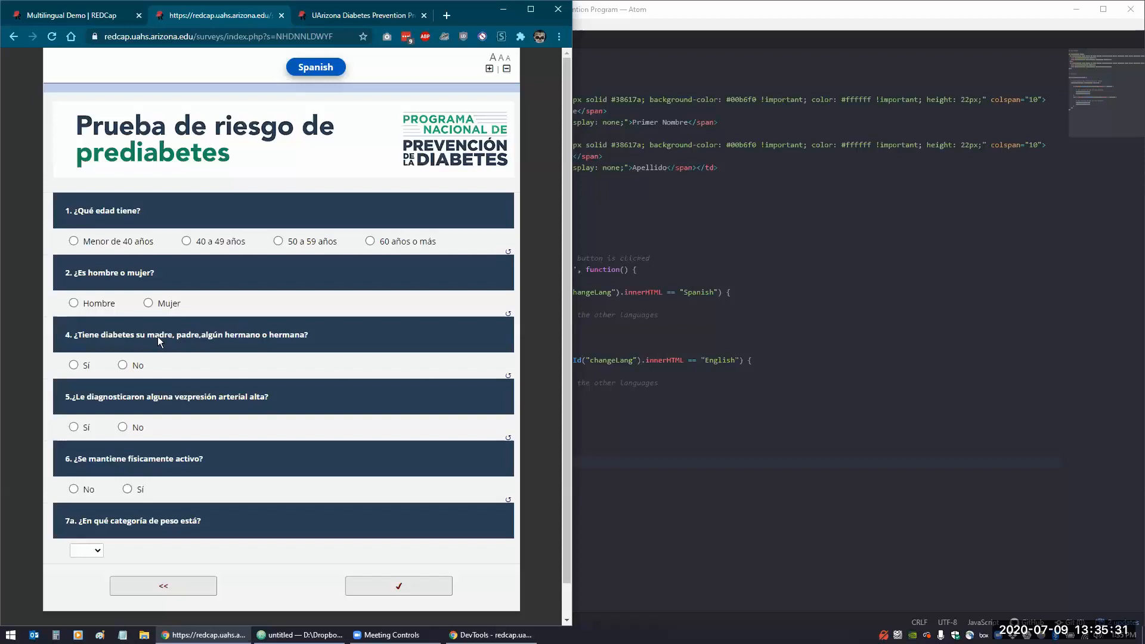
pyautogui.click(304, 67)
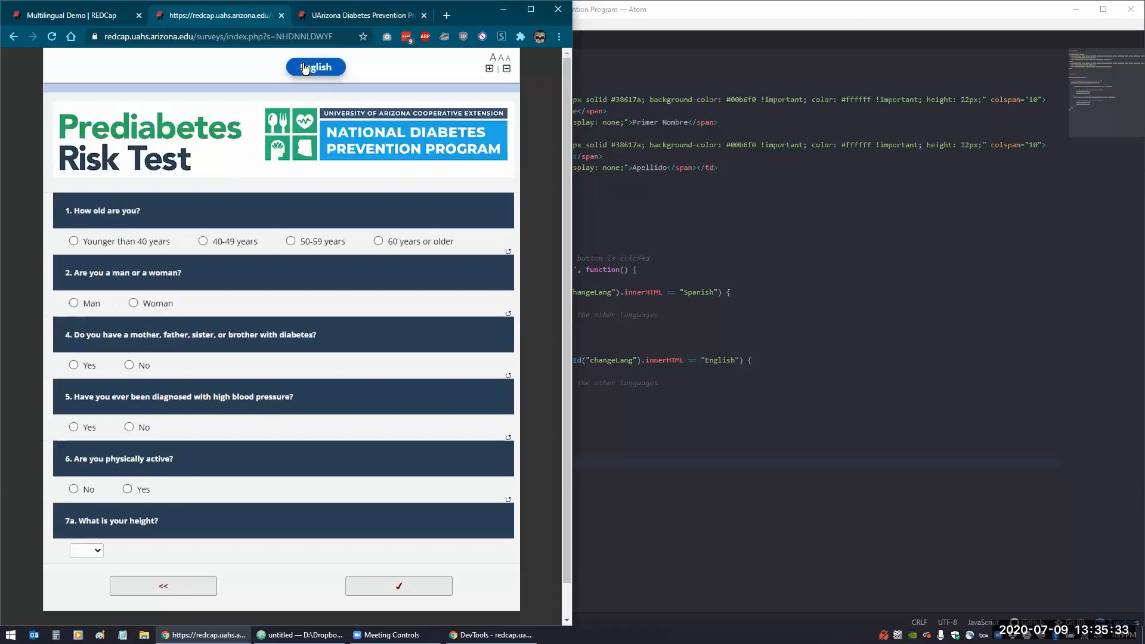
pyautogui.click(305, 68)
# Go back to the Enrollment Form page of the survey and switch its language to English.
pyautogui.click(160, 586)
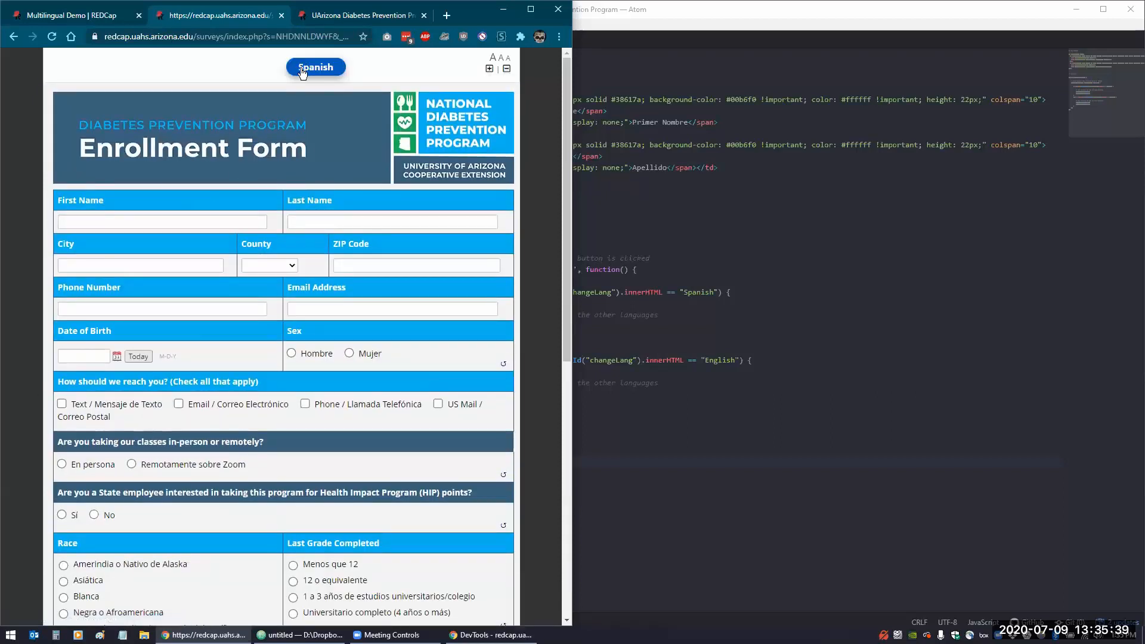
pyautogui.click(303, 67)
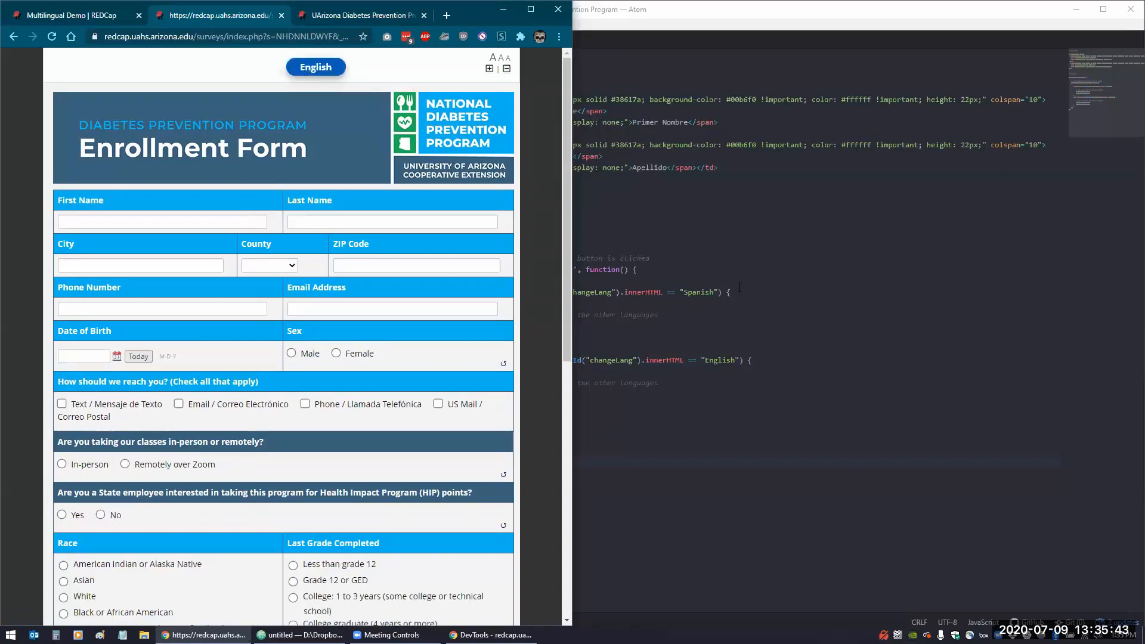
# Look over the Spanish condition of the script in Atom, and switch to the browser's Online Designer page for the enrollment form.
pyautogui.click(761, 293)
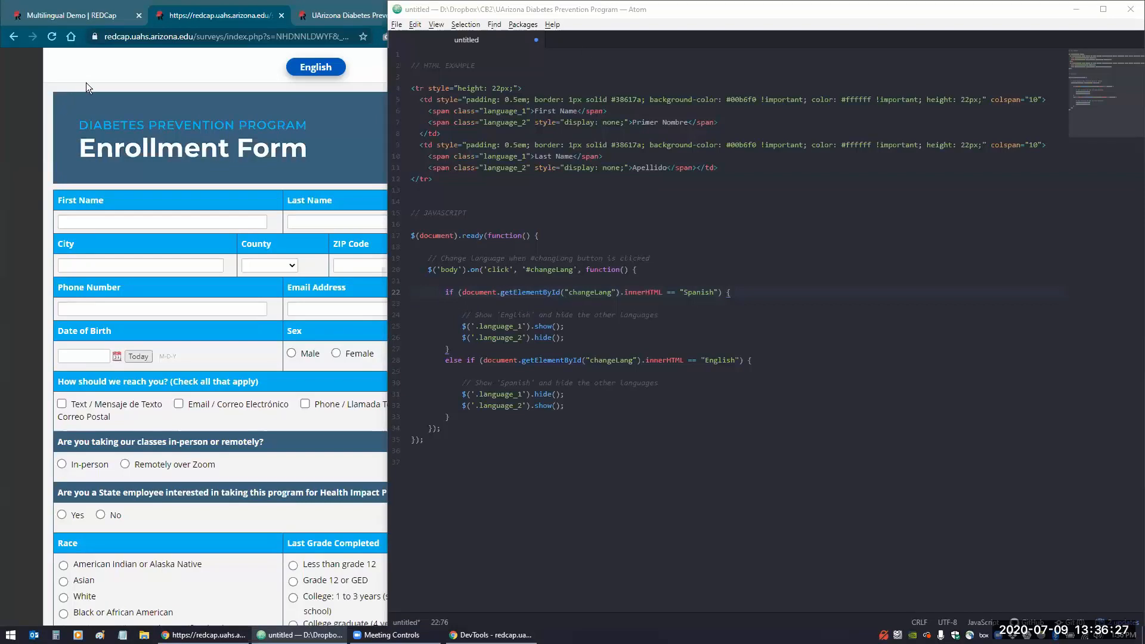
pyautogui.click(324, 20)
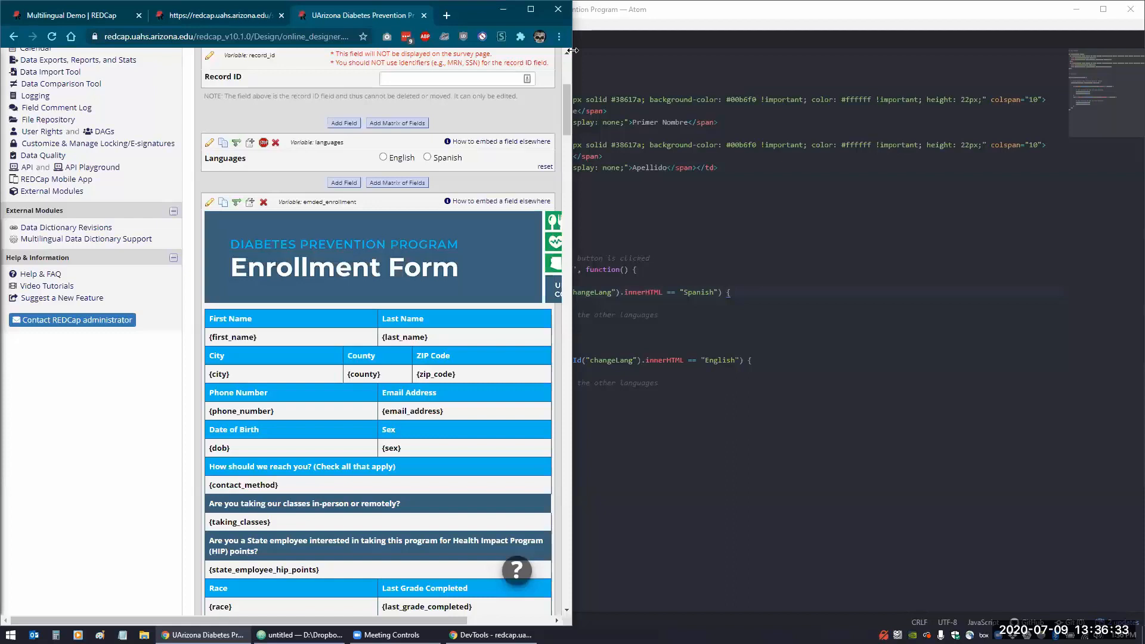
# Widen the browser window and look over the embedded Enrollment Form table in the Online Designer, down to the First Name field.
pyautogui.moveTo(572, 50); pyautogui.dragTo(1131, 68)
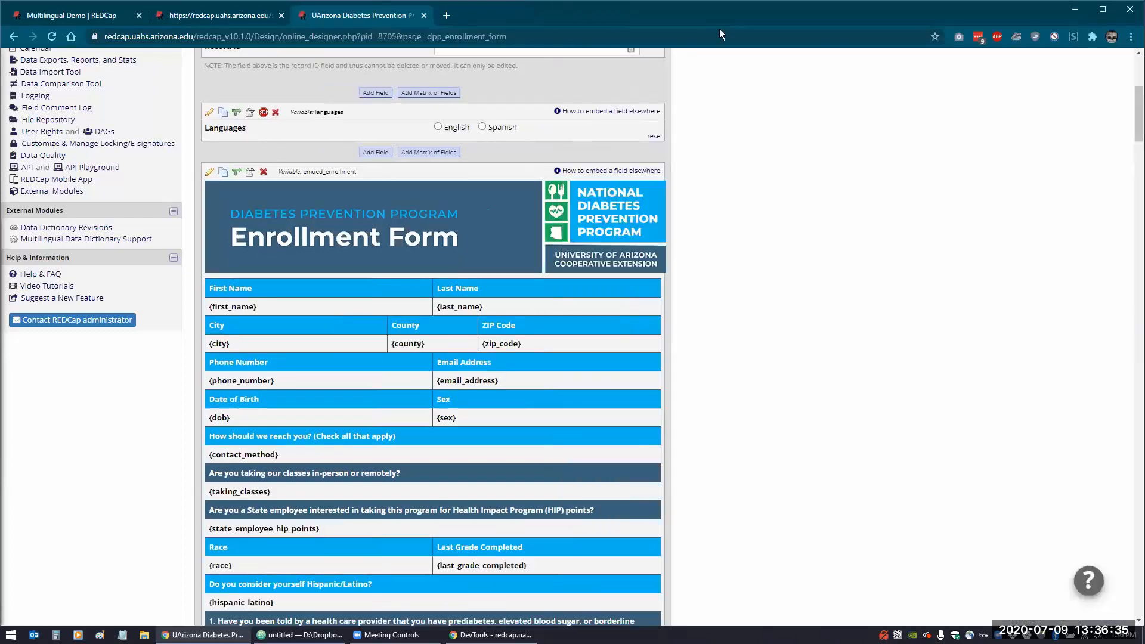
pyautogui.hotkey('ctrl', 'Tab')
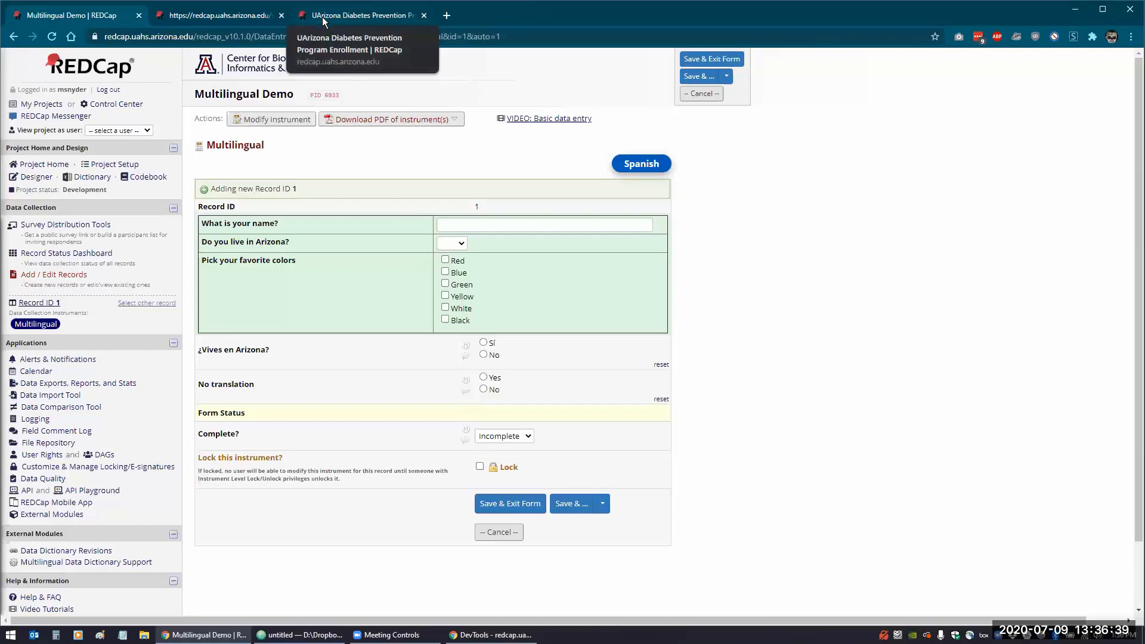
pyautogui.click(322, 16)
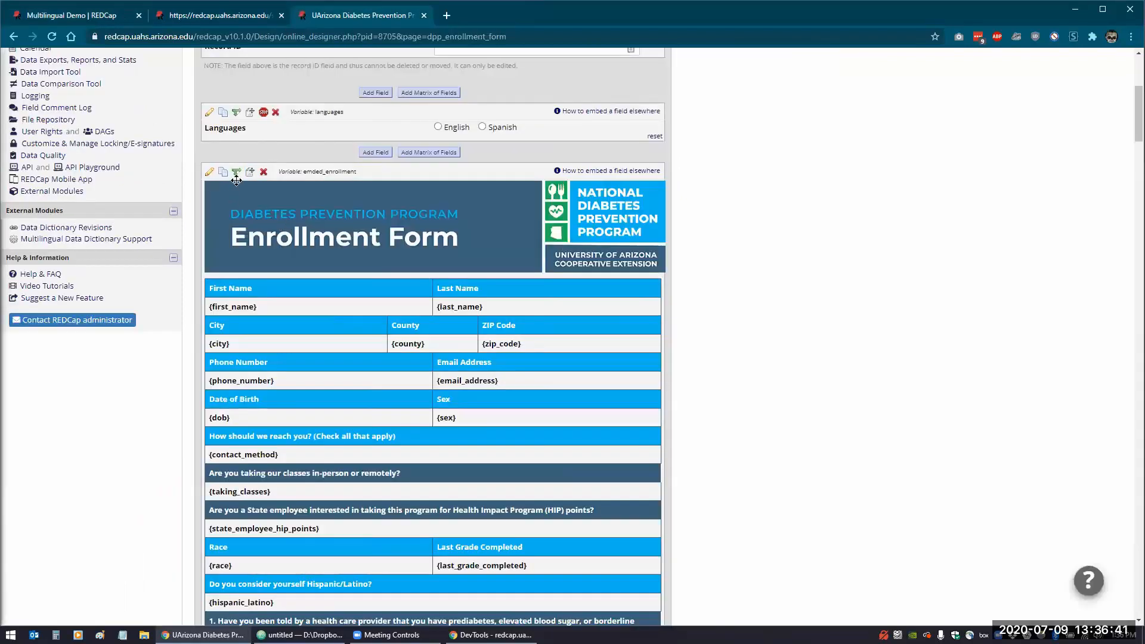
pyautogui.scroll(-7, 695, 289)
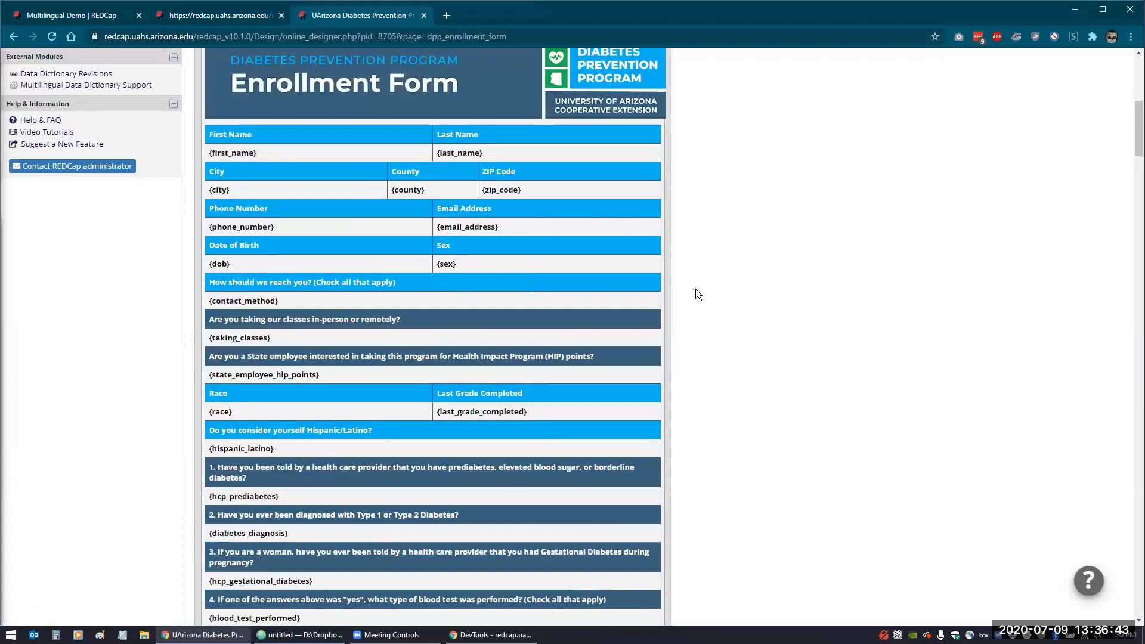
pyautogui.scroll(-2, 492, 329)
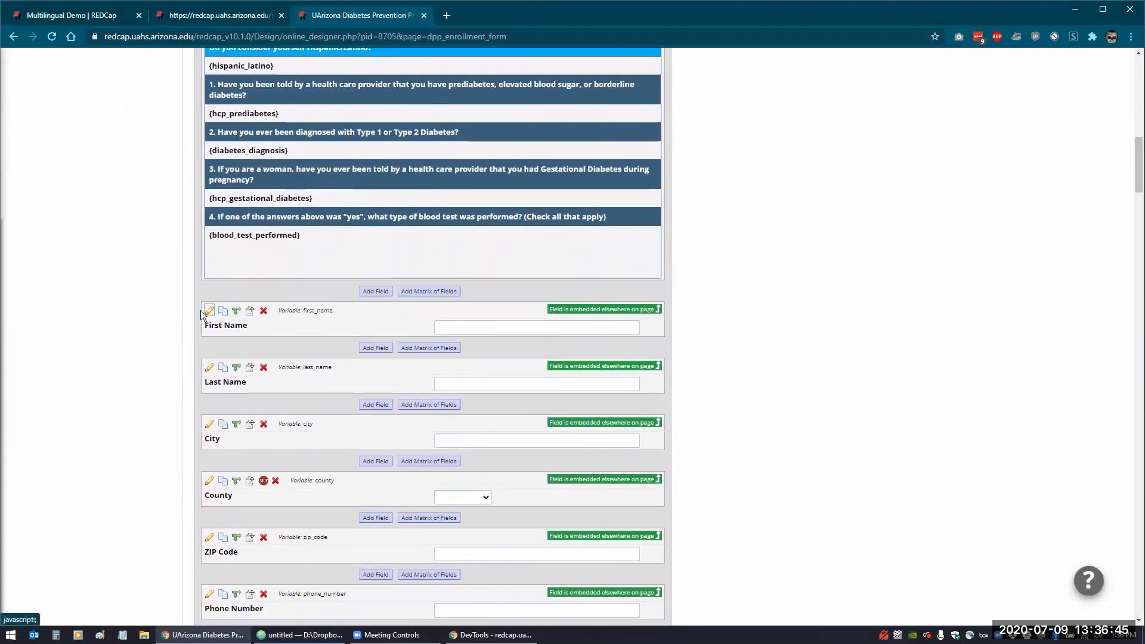
# Inspect the First Name field's label and multilingual settings, and close its editor without saving.
pyautogui.click(203, 311)
pyautogui.scroll(-4, 289, 316)
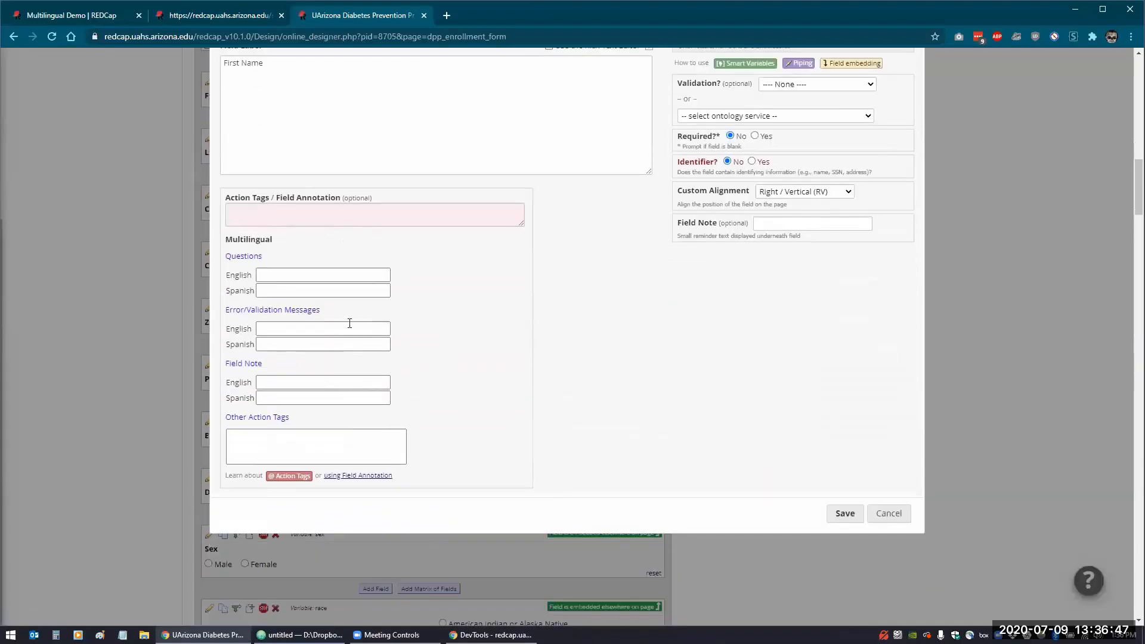
pyautogui.scroll(3, 513, 347)
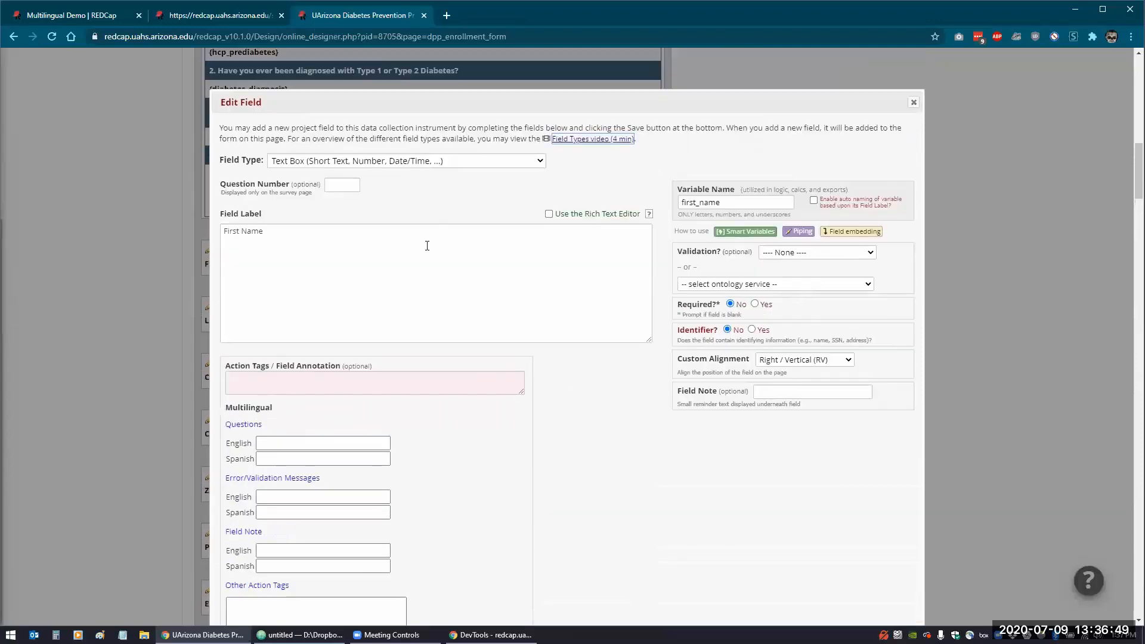
pyautogui.click(913, 104)
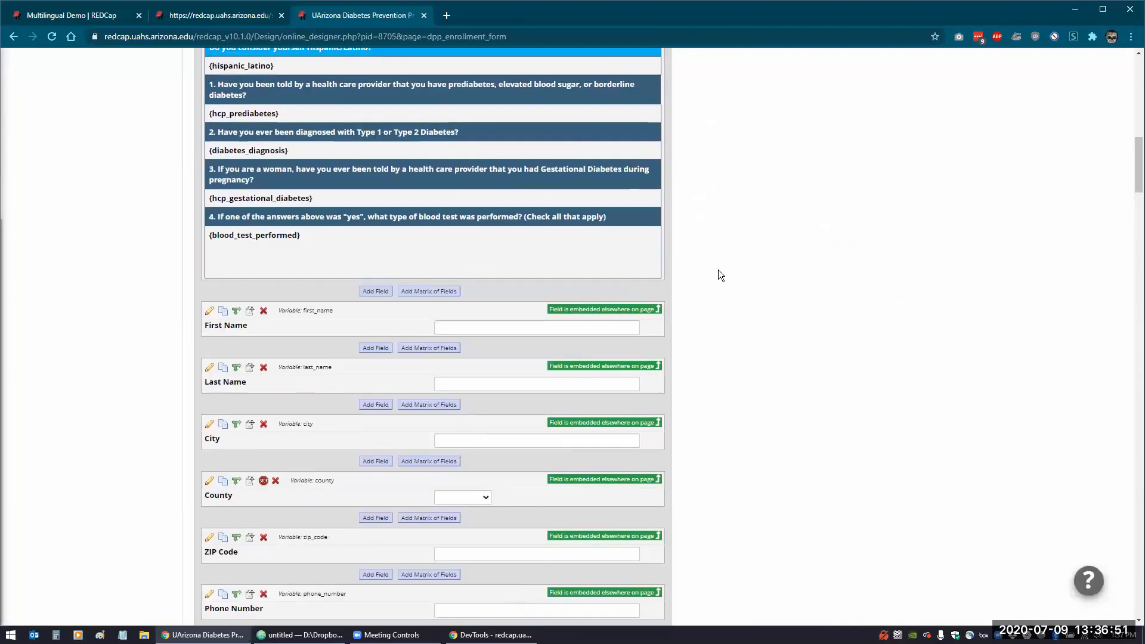
# Review the English and Spanish answer translations of the Race field, and cancel its editor.
pyautogui.scroll(-3, 735, 250)
pyautogui.scroll(-8, 521, 271)
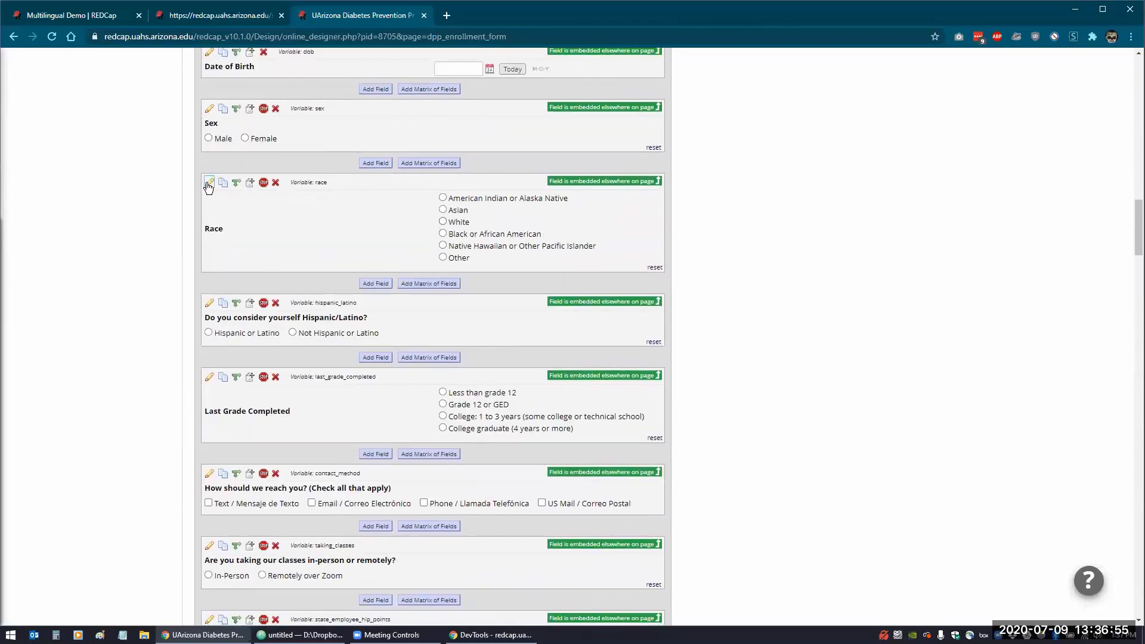
pyautogui.click(208, 185)
pyautogui.scroll(-6, 335, 84)
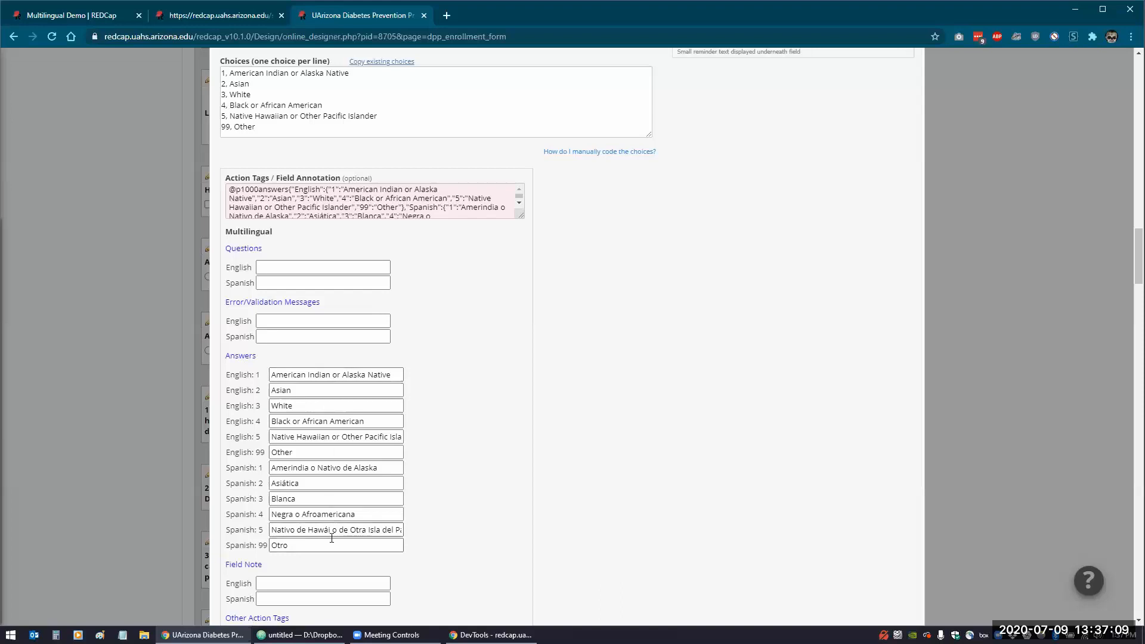
pyautogui.scroll(-2, 557, 360)
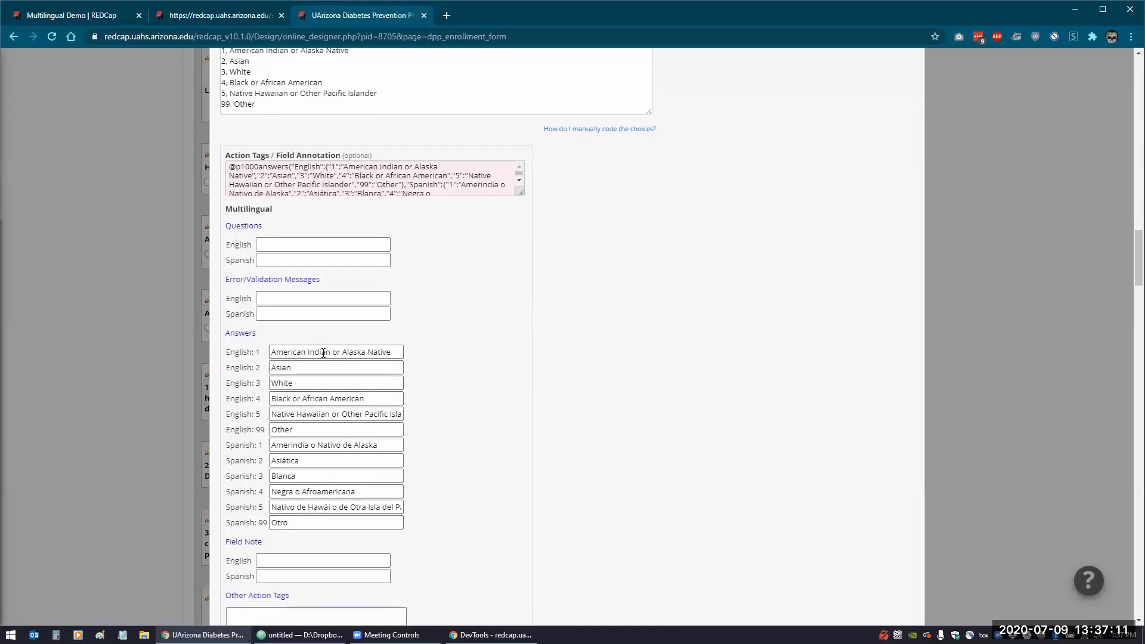
pyautogui.scroll(-2, 786, 513)
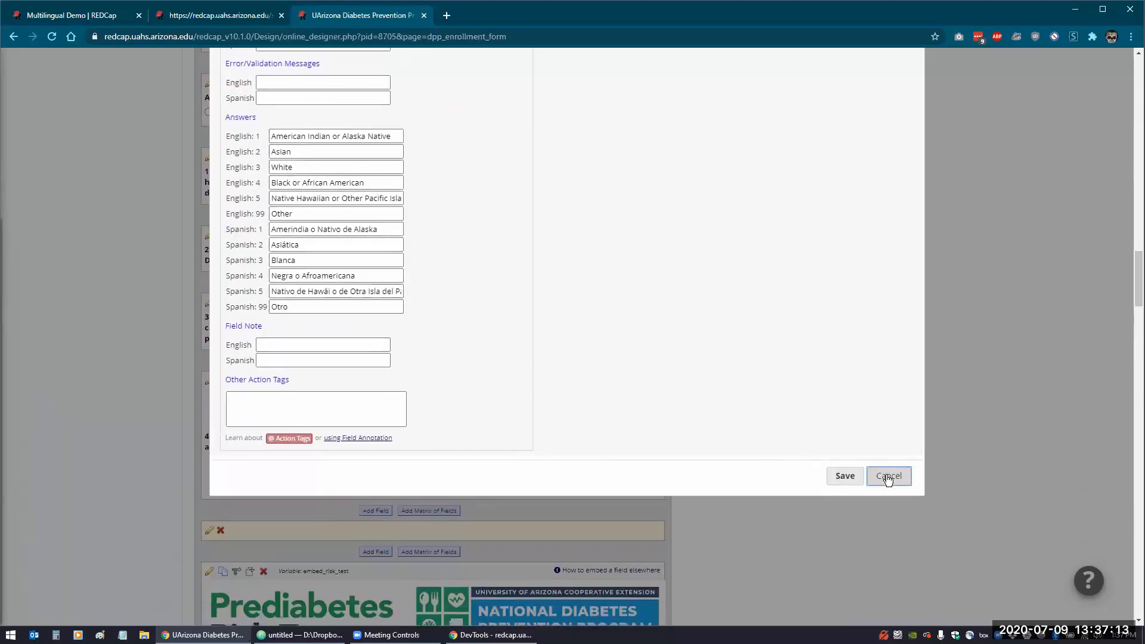
pyautogui.click(887, 476)
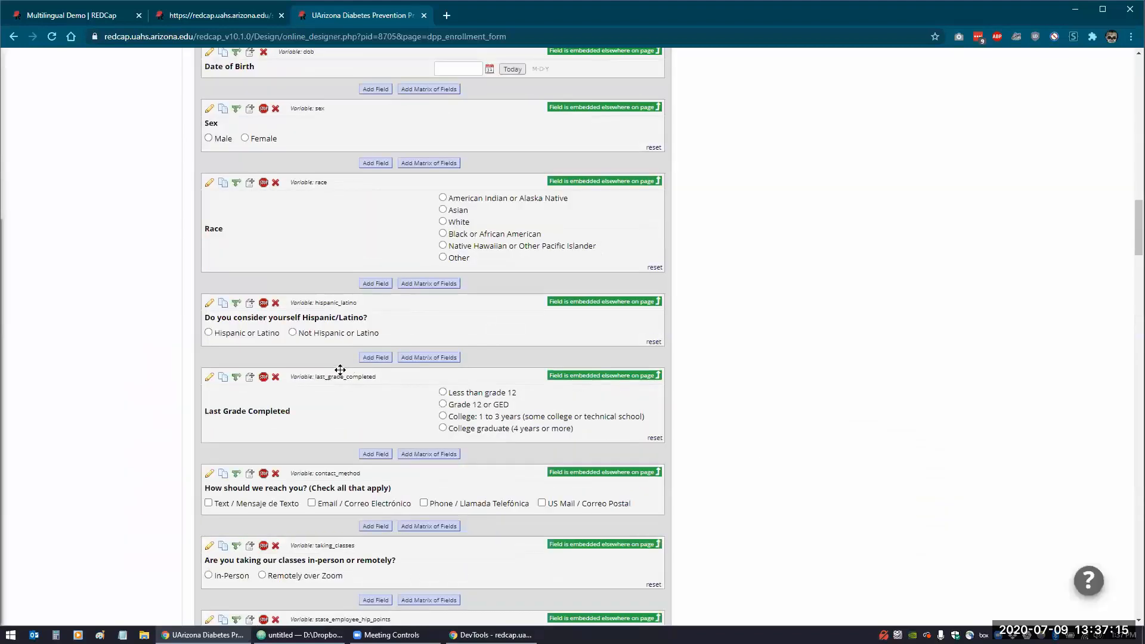
# Examine the choices and multilingual settings of the contact_method field, and close its editor without saving.
pyautogui.scroll(-4, 288, 370)
pyautogui.click(209, 236)
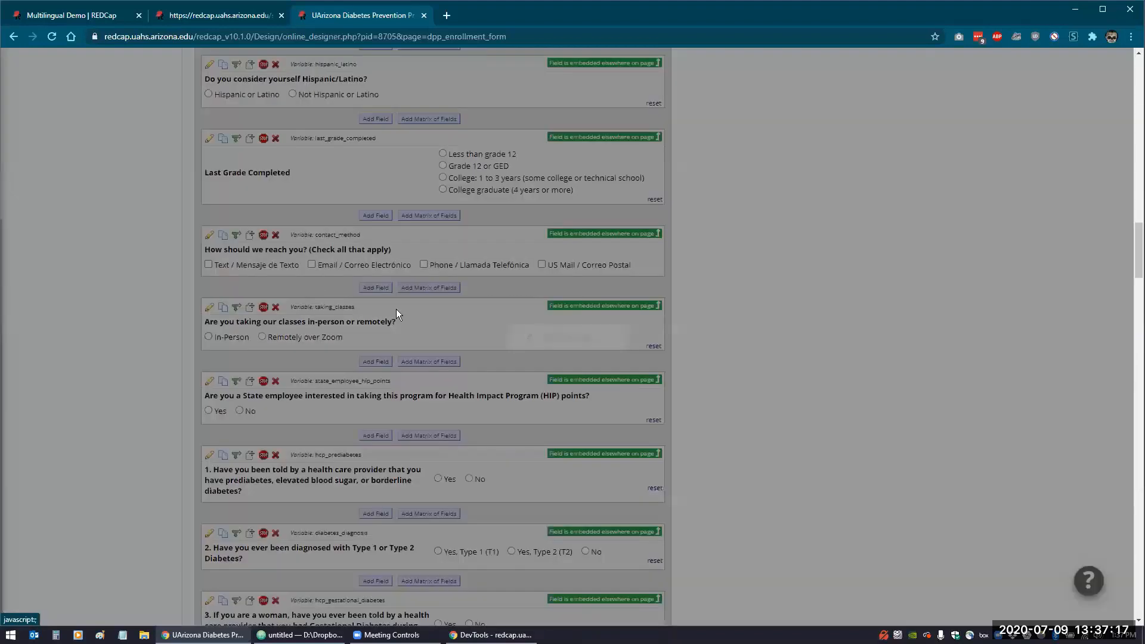
pyautogui.scroll(-4, 358, 418)
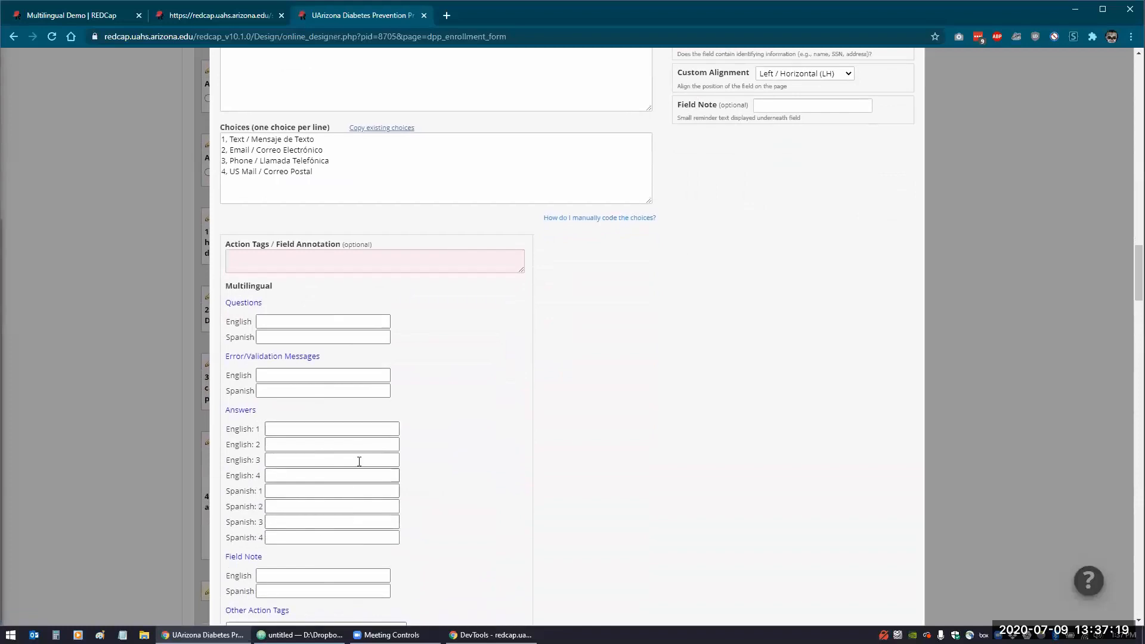
pyautogui.scroll(2, 388, 391)
pyautogui.scroll(3, 443, 391)
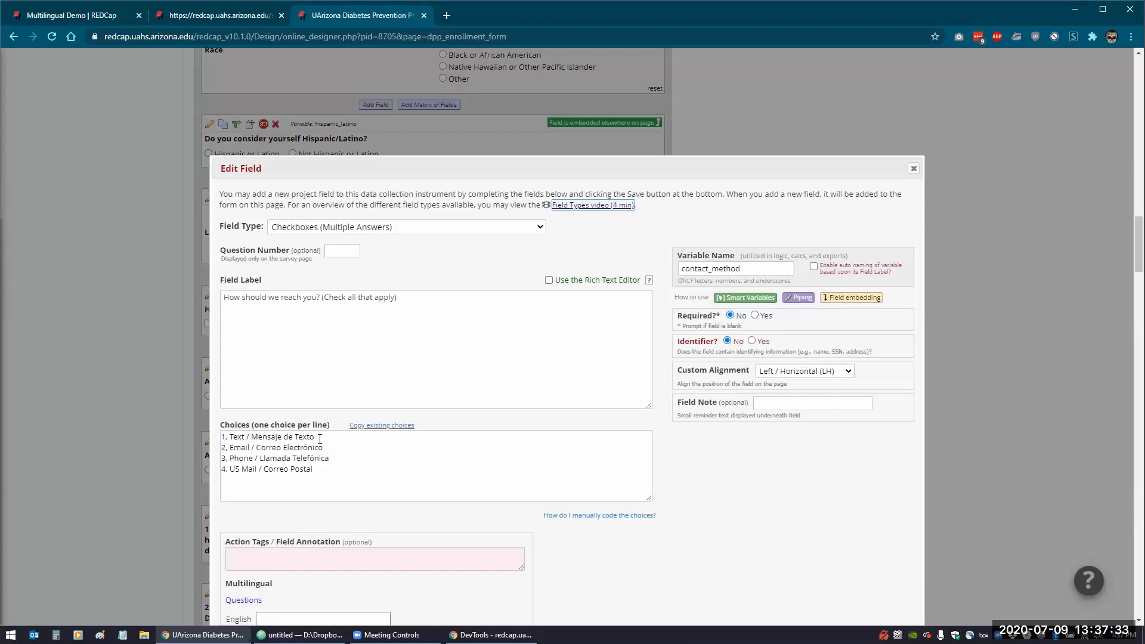
pyautogui.click(912, 169)
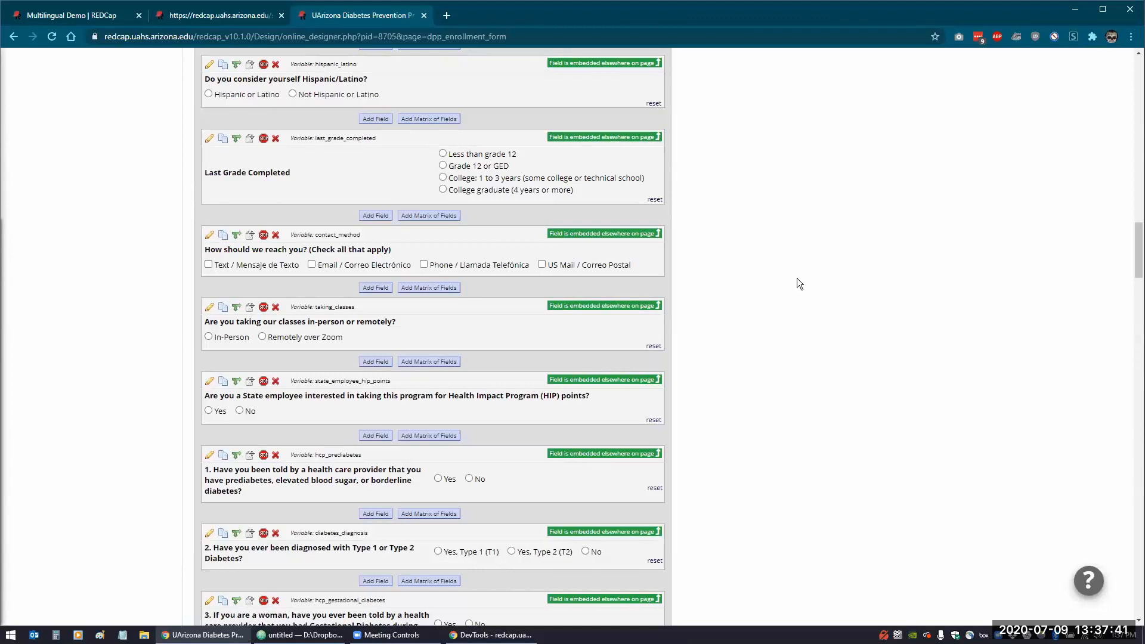
# Bring up the how_old field of the Prediabetes Risk Test for editing and view its multilingual question entries.
pyautogui.scroll(-13, 797, 278)
pyautogui.scroll(-3, 703, 286)
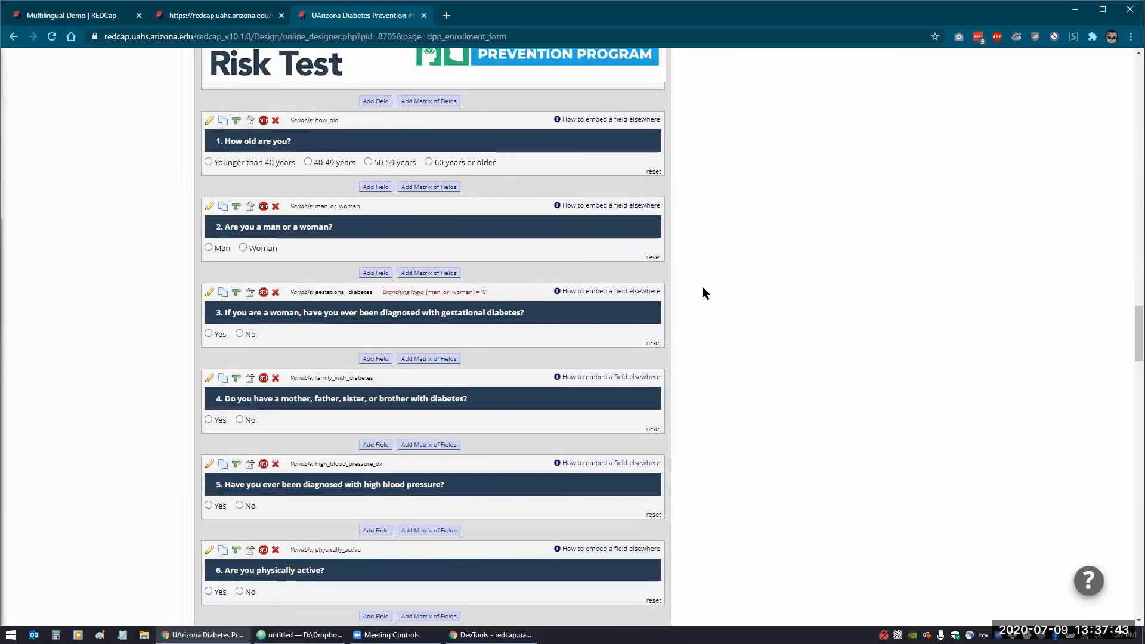
pyautogui.scroll(3, 702, 286)
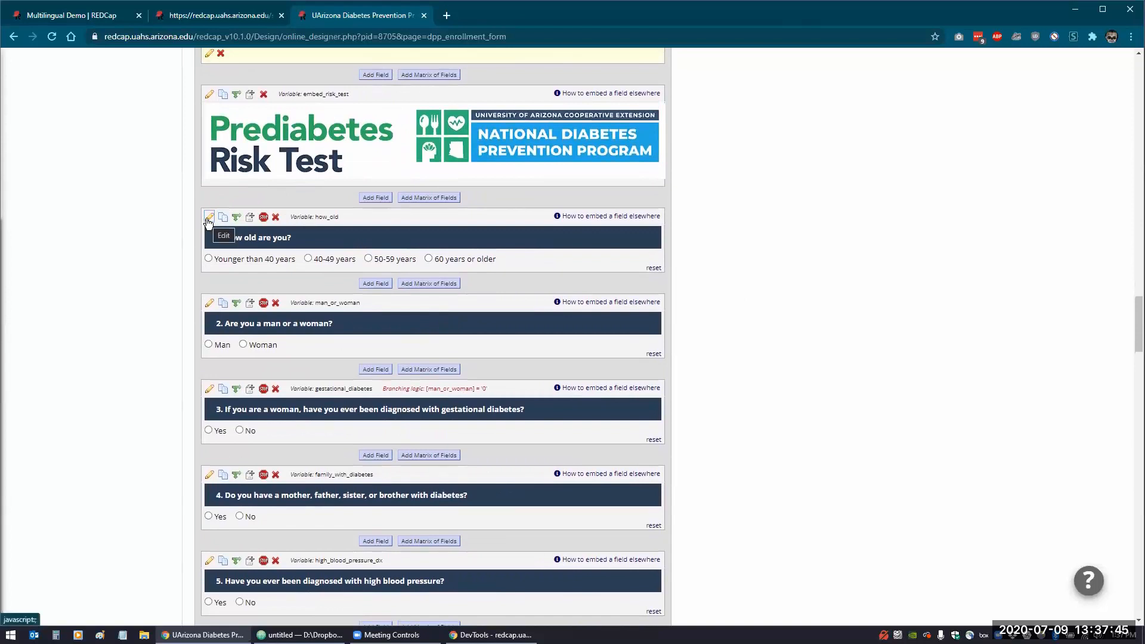
pyautogui.click(208, 218)
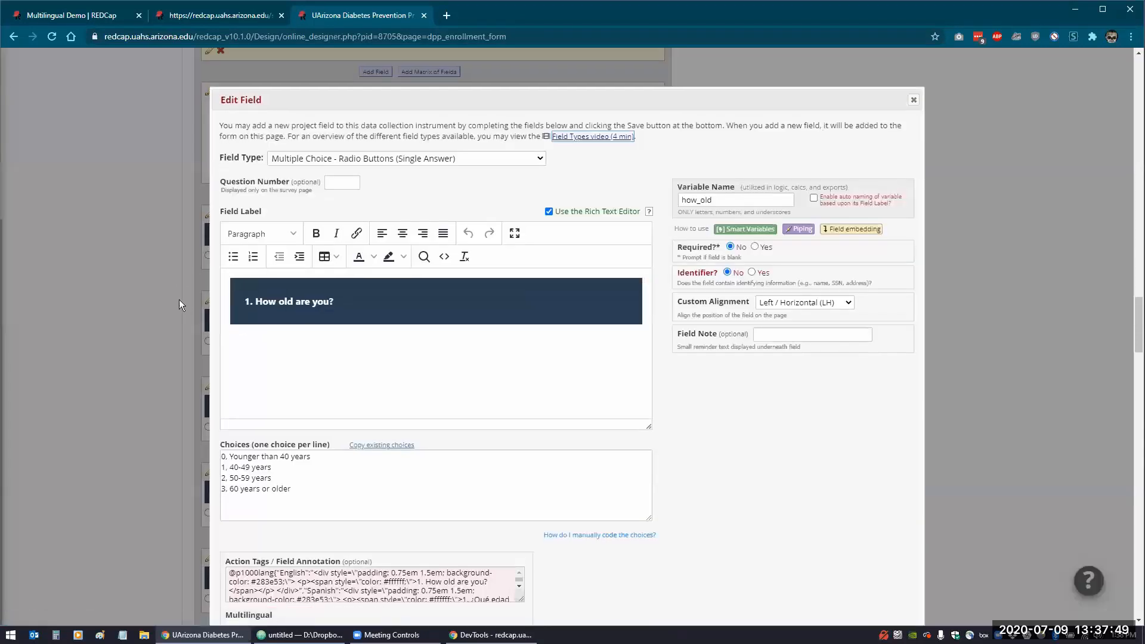
pyautogui.scroll(-3, 243, 257)
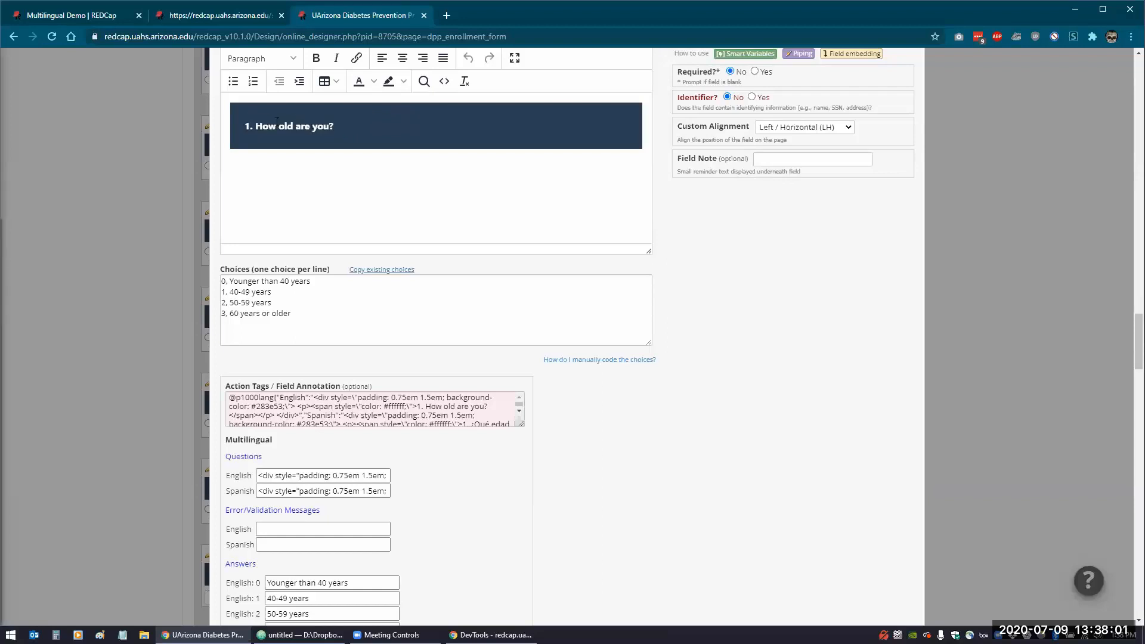
# Copy the HTML source of the how_old field label, and leave the source code view without saving.
pyautogui.click(444, 81)
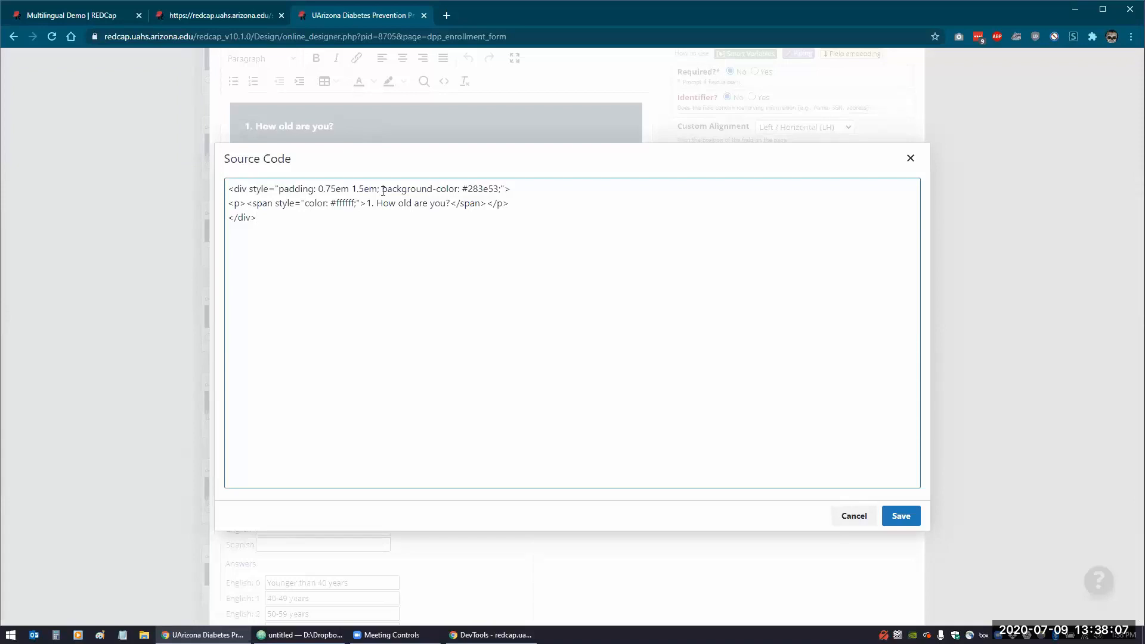
pyautogui.moveTo(267, 217); pyautogui.dragTo(207, 190)
pyautogui.hotkey('ctrl', 'c')
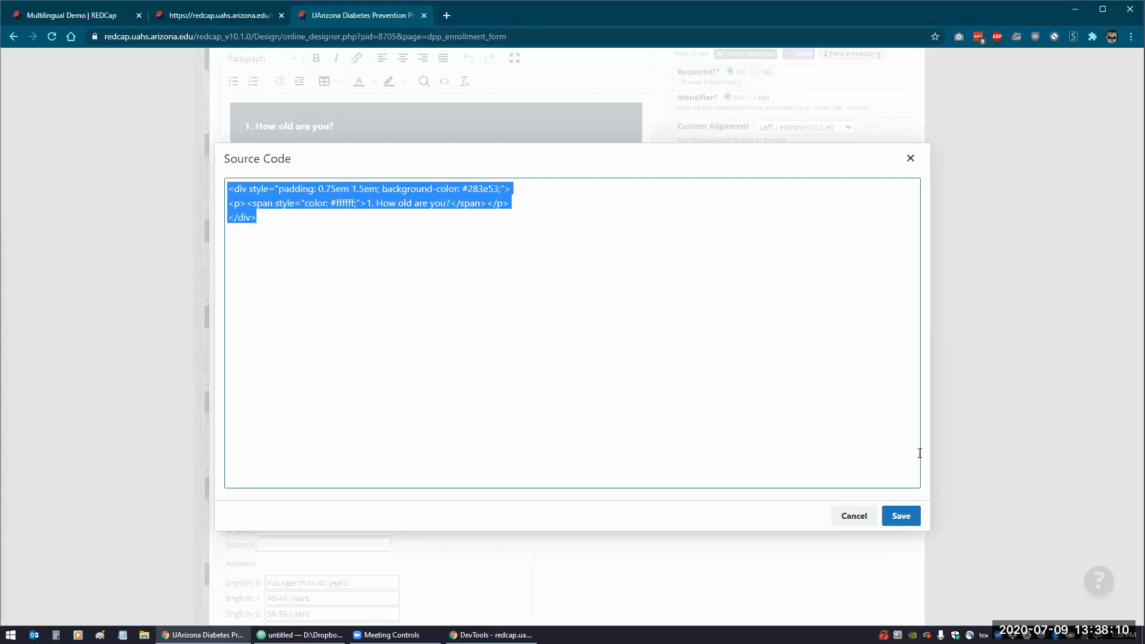
pyautogui.click(861, 515)
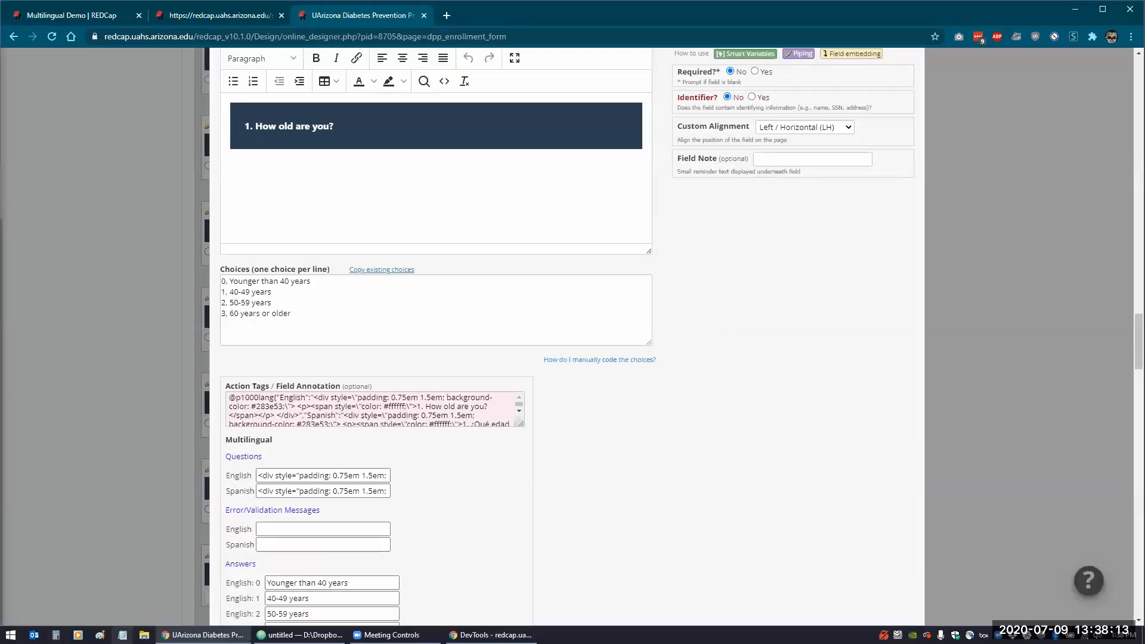
# Copy the how_old field's Spanish question HTML into a blank Notepad document.
pyautogui.click(122, 635)
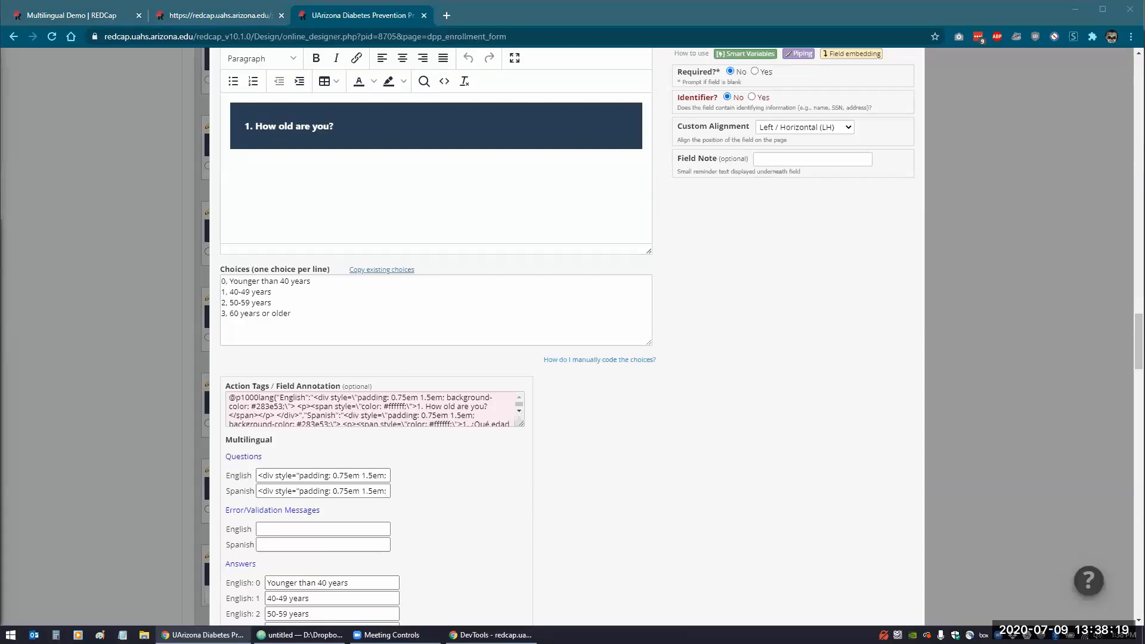
pyautogui.click(306, 491)
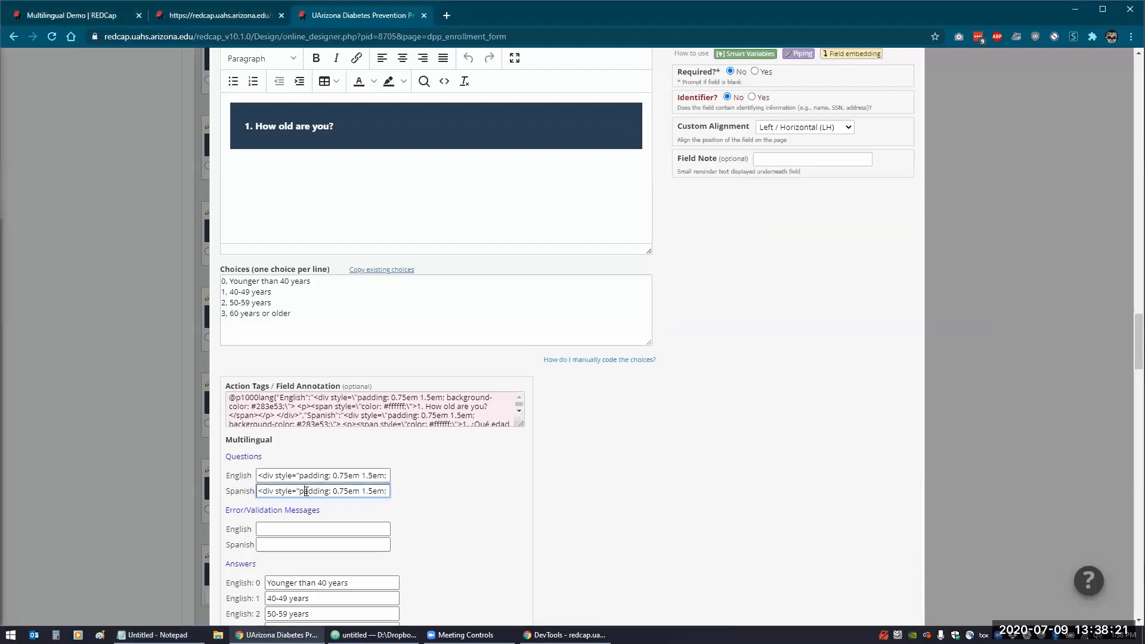
pyautogui.hotkey('ctrl', 'a')
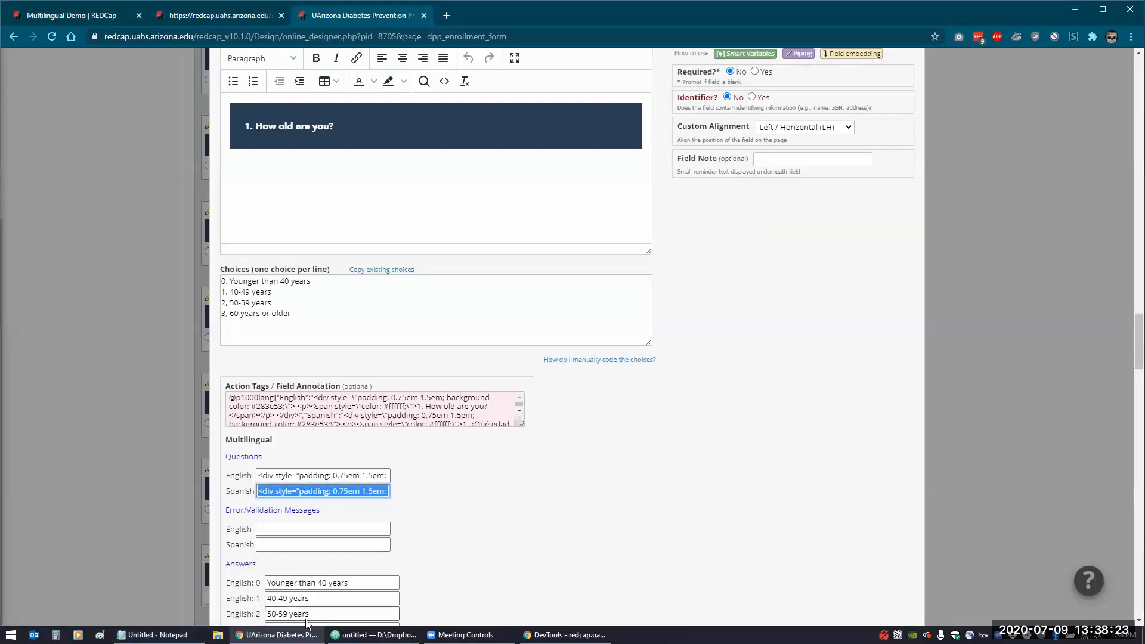
pyautogui.click(152, 635)
pyautogui.write('<div style="padding: 0.75em 1.5em; background-color: #283e53;"> <p><span style="color: #ffffff;">1. ¿Qué edad tiene?</span></p> </div>')
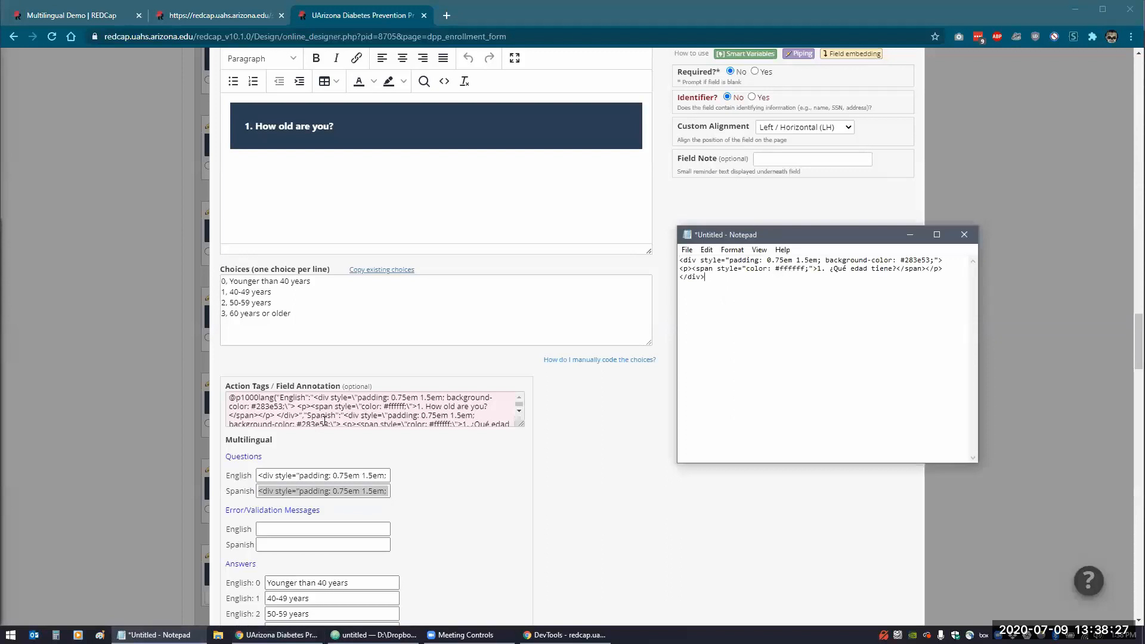
# Copy the field's English question HTML into Notepad, below the Spanish block.
pyautogui.click(305, 474)
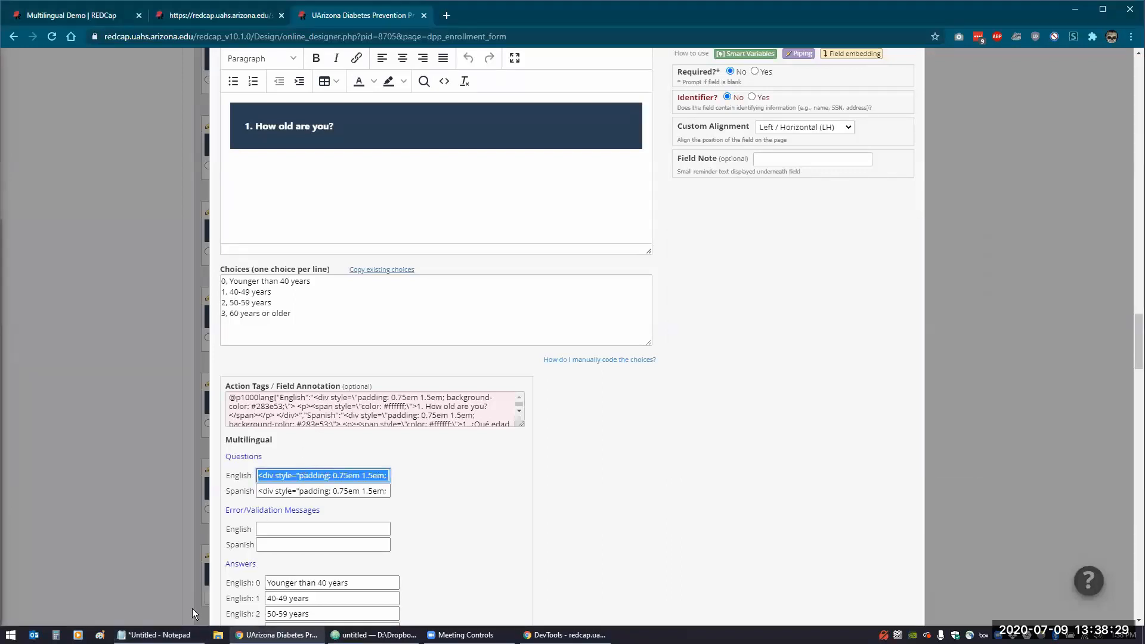
pyautogui.click(179, 634)
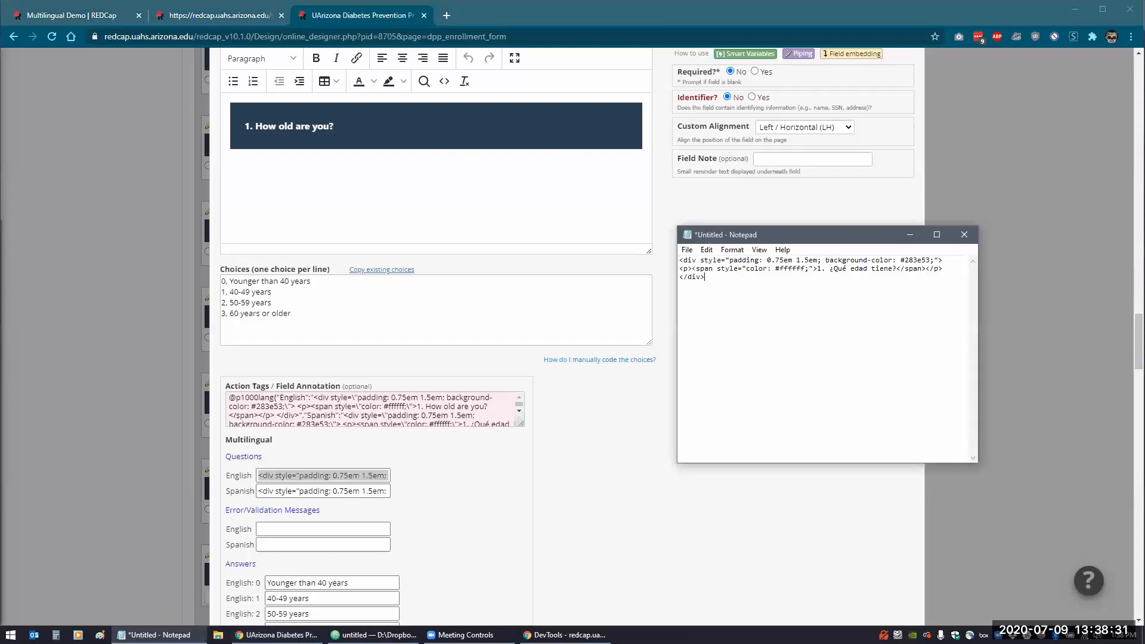
pyautogui.hotkey('ctrl', 'v')
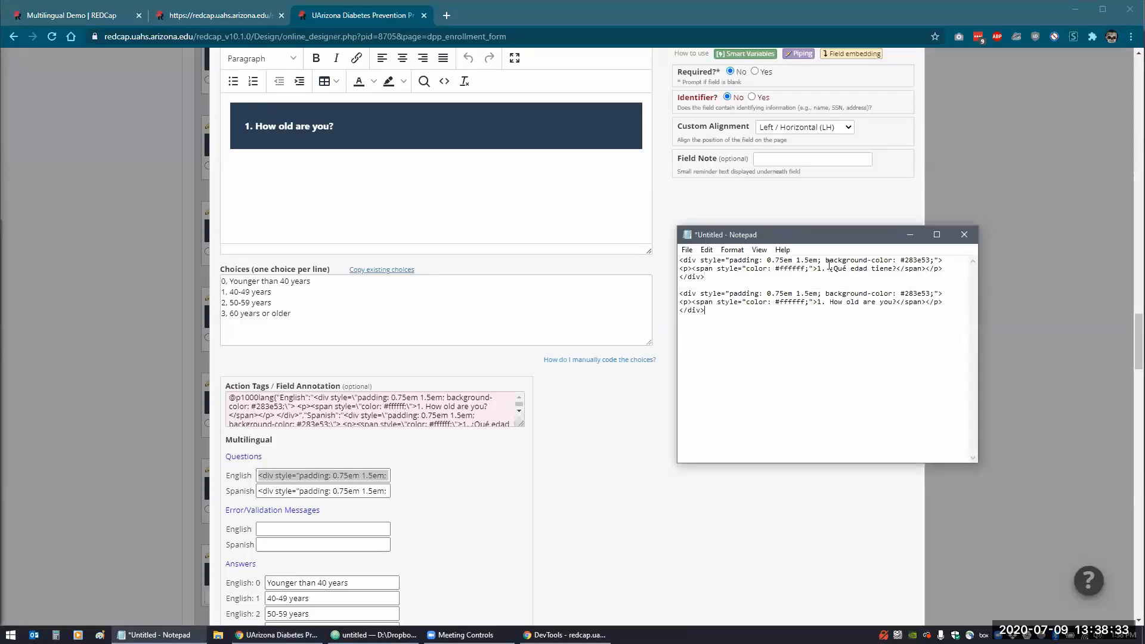
# Compare the two HTML blocks in Notepad, highlighting the text "1. ¿Qué edad tiene?" and the English block.
pyautogui.moveTo(817, 272); pyautogui.dragTo(896, 269)
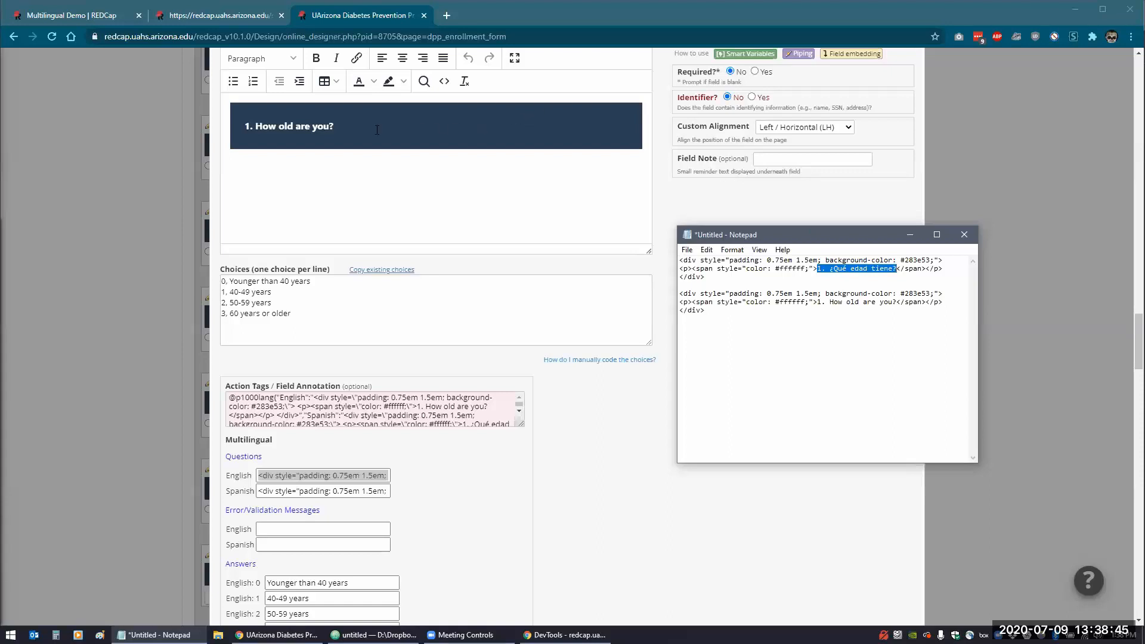
pyautogui.moveTo(718, 317); pyautogui.dragTo(679, 292)
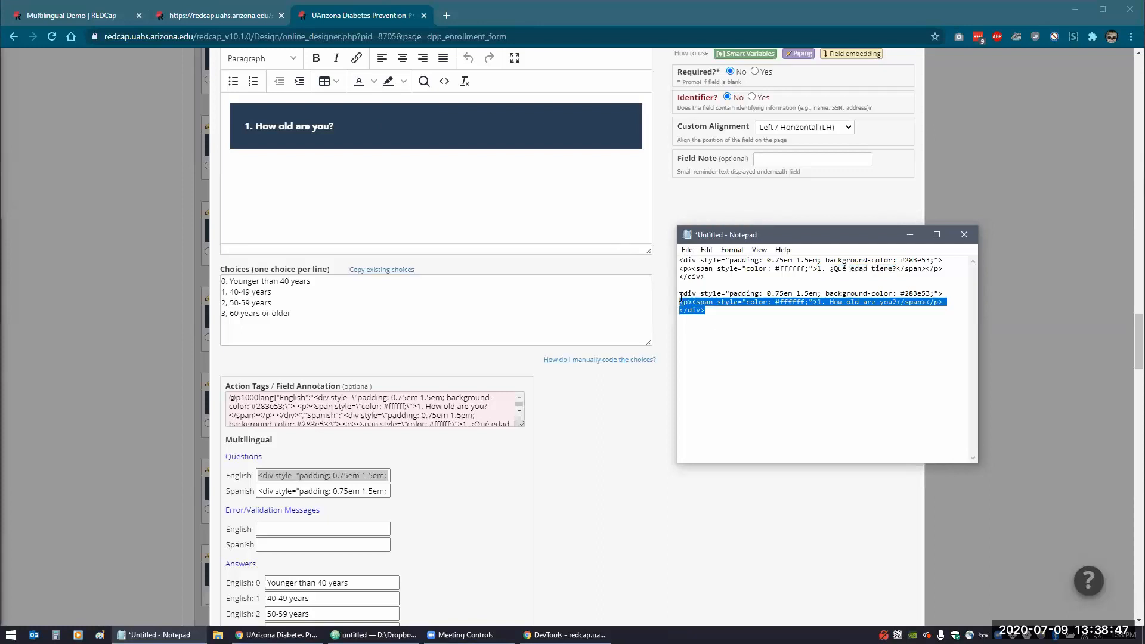
pyautogui.click(762, 355)
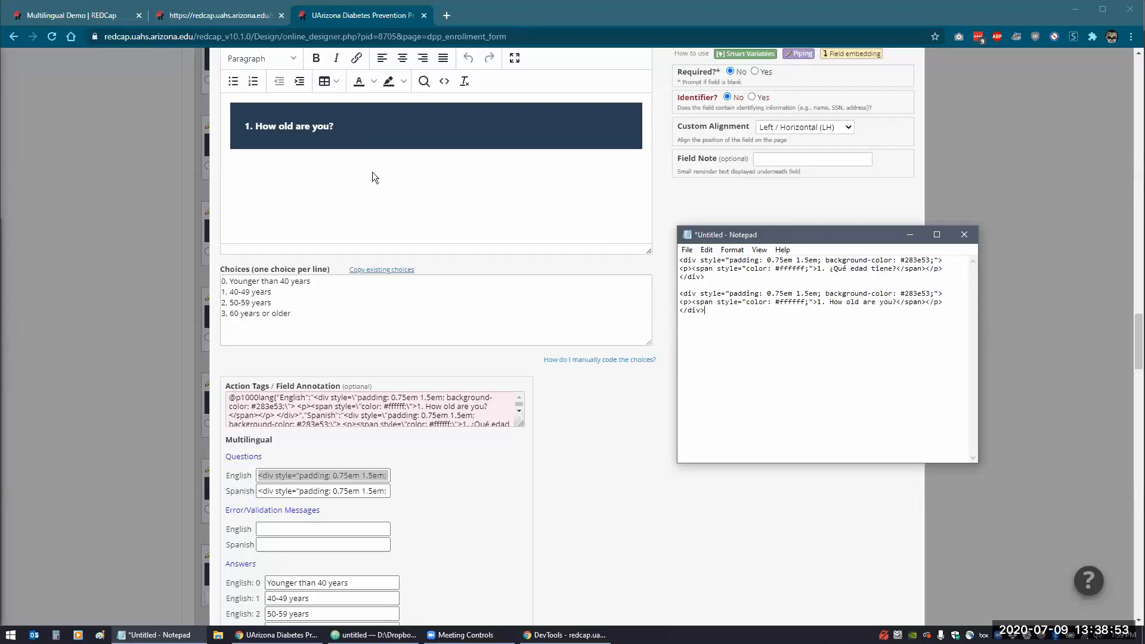
# Show the HTML source of the how_old field label, highlight all of it, and leave the source view without saving.
pyautogui.click(361, 135)
pyautogui.click(445, 81)
pyautogui.moveTo(251, 231); pyautogui.dragTo(229, 186)
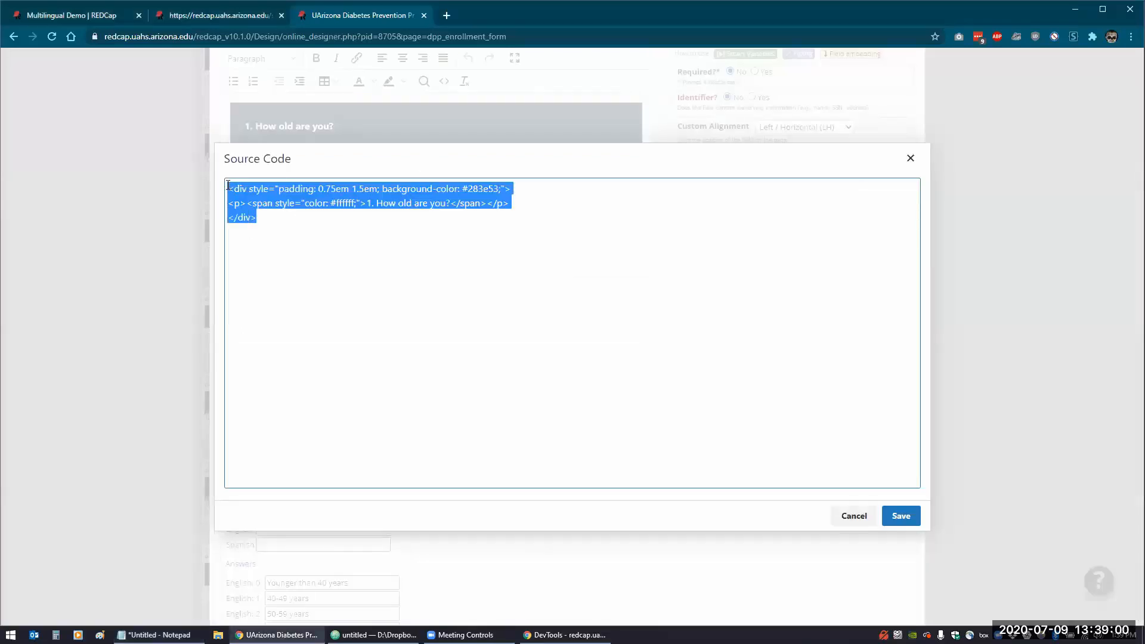
pyautogui.click(858, 519)
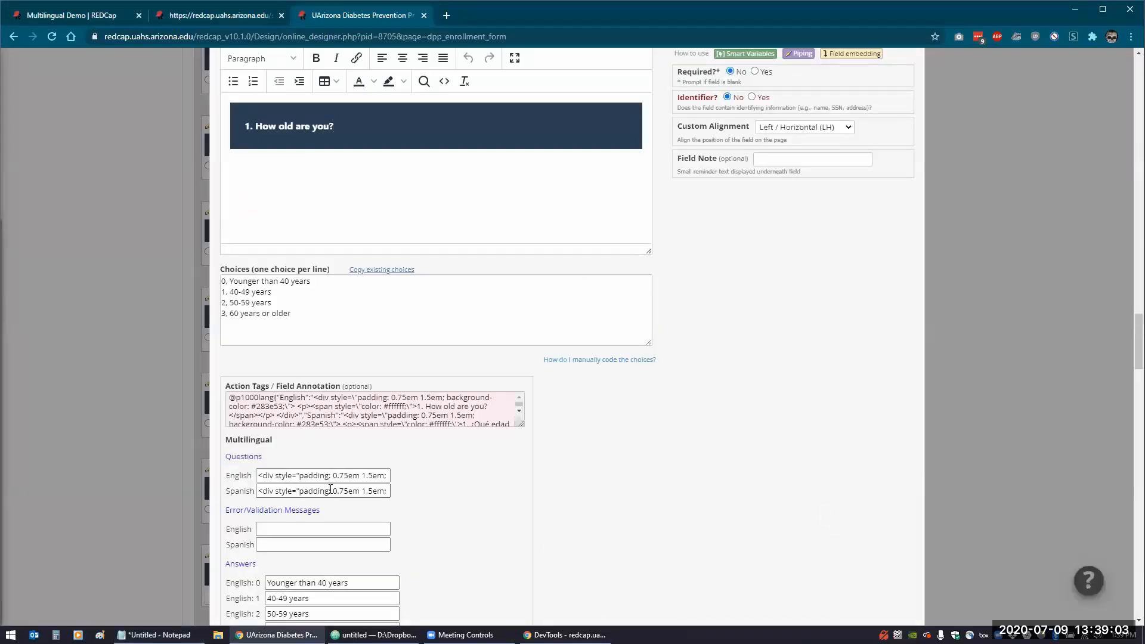
# Examine the how_old field's multilingual answer entries, and highlight the label text "1. How old are you?".
pyautogui.scroll(-3, 331, 489)
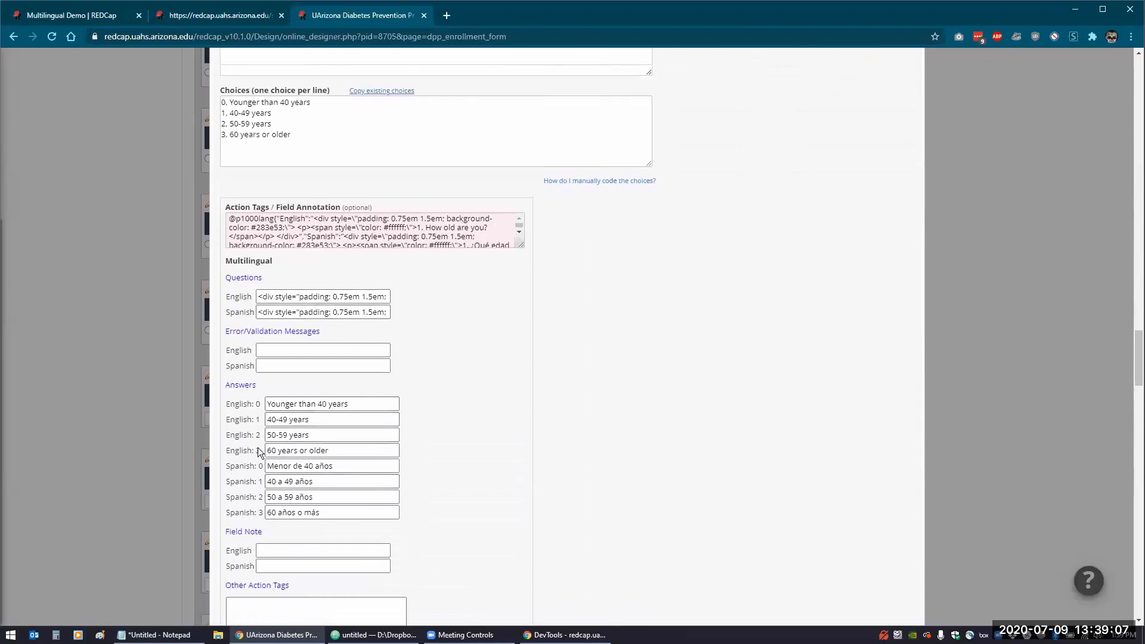
pyautogui.click(270, 403)
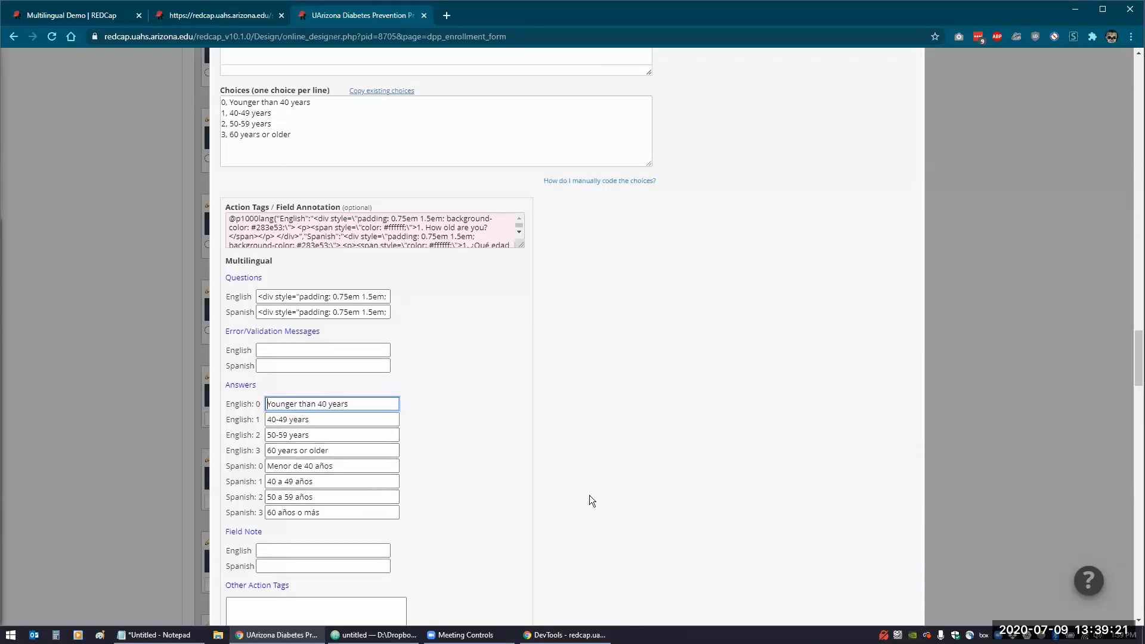
pyautogui.scroll(3, 586, 480)
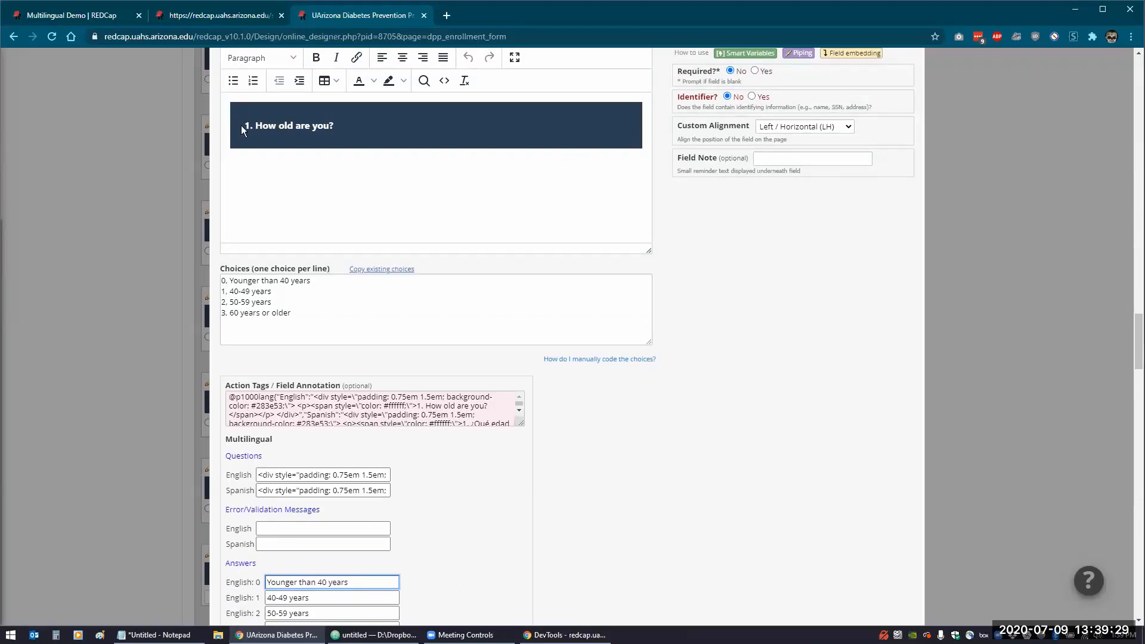
pyautogui.moveTo(241, 126); pyautogui.dragTo(420, 129)
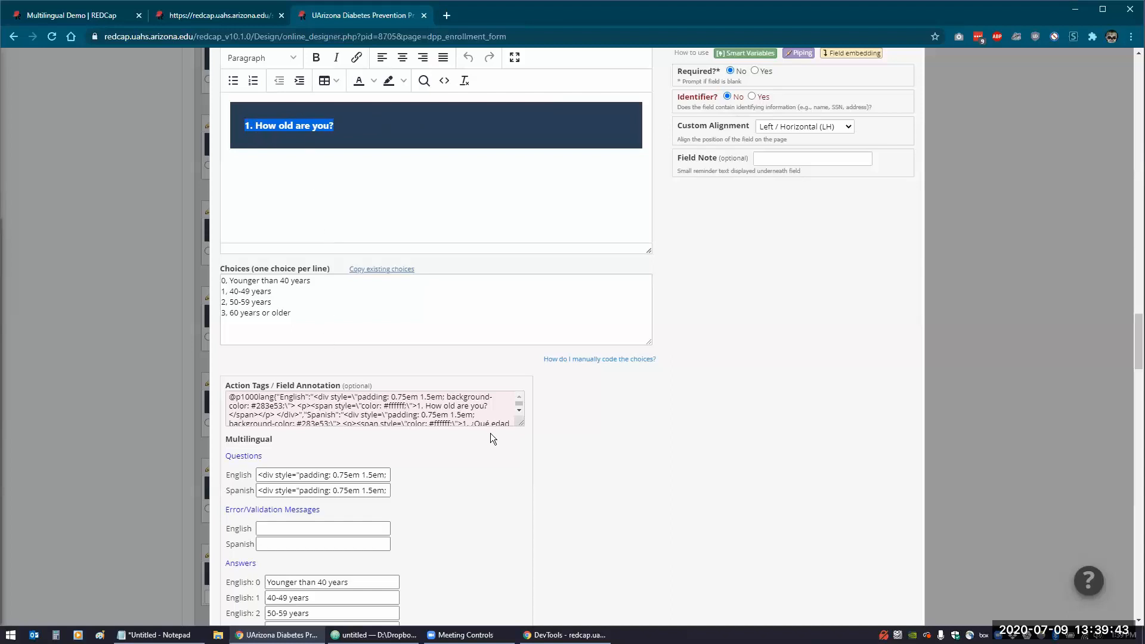
# Enlarge the Action Tags / Field Annotation box and highlight its entire multilingual code.
pyautogui.moveTo(518, 421); pyautogui.dragTo(525, 476)
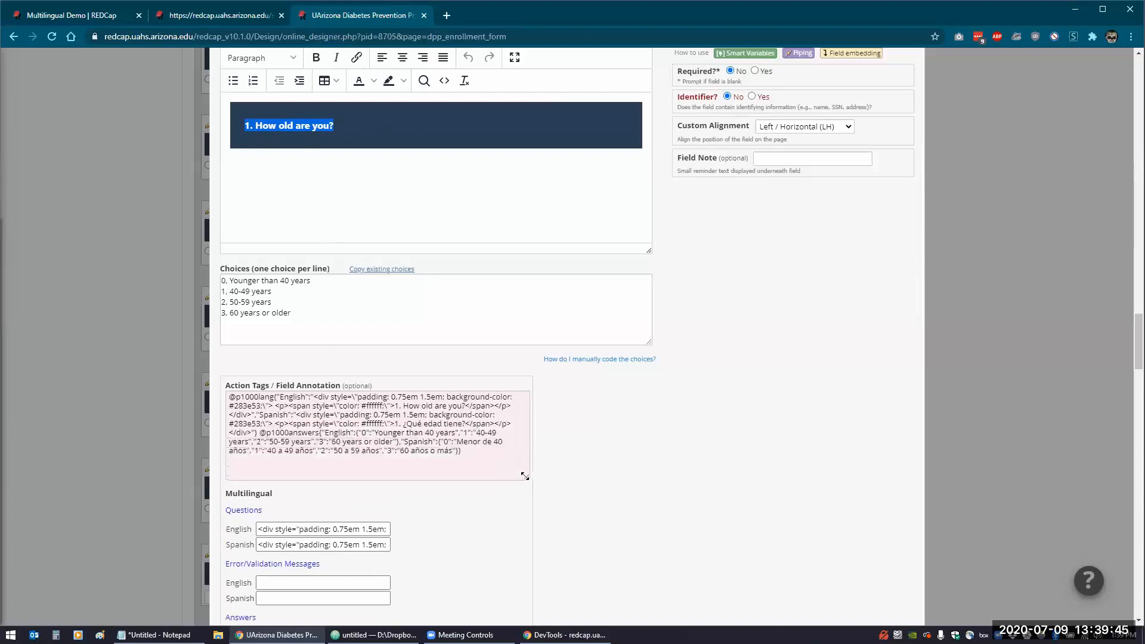
pyautogui.click(485, 462)
pyautogui.hotkey('ctrl', 'a')
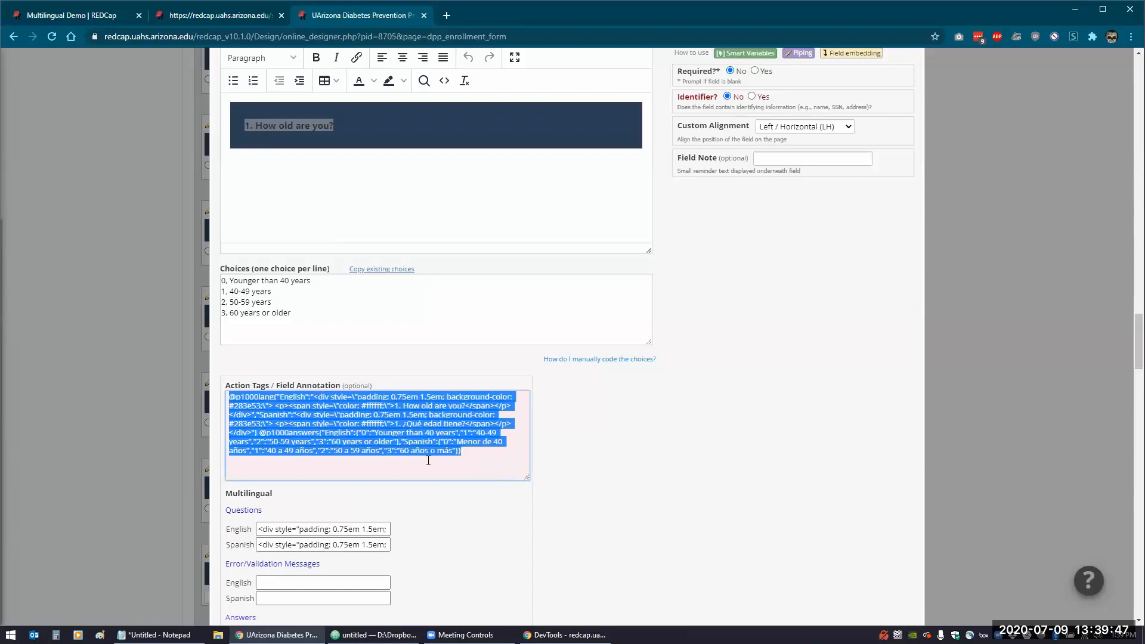
pyautogui.click(482, 441)
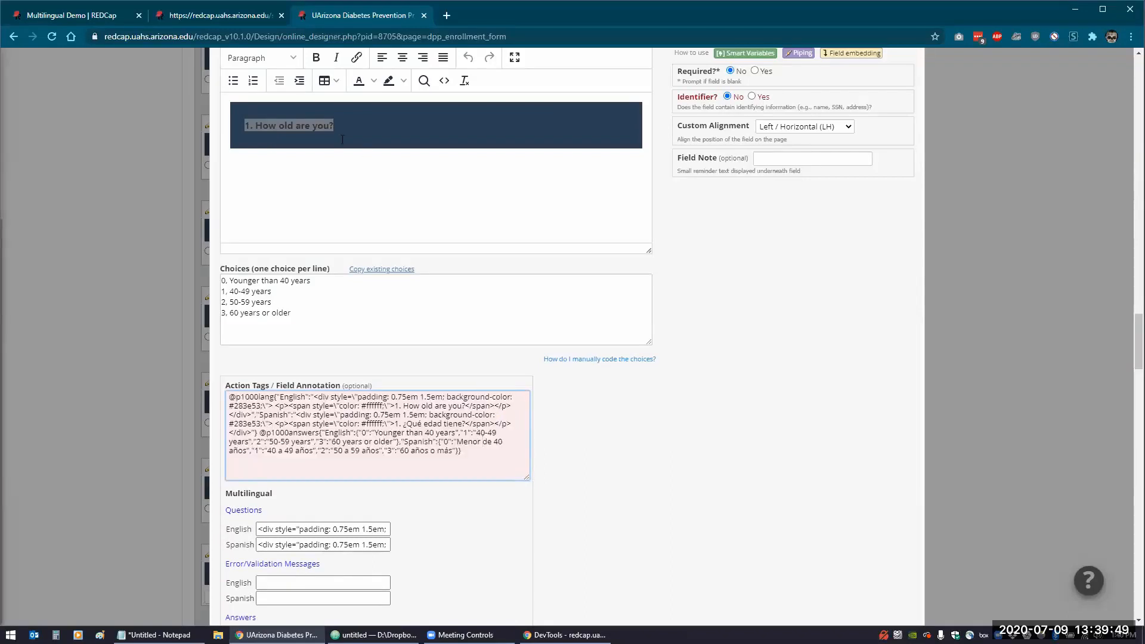
# Compare the styled field label with the annotation code and the Spanish question entry.
pyautogui.click(330, 192)
pyautogui.click(314, 144)
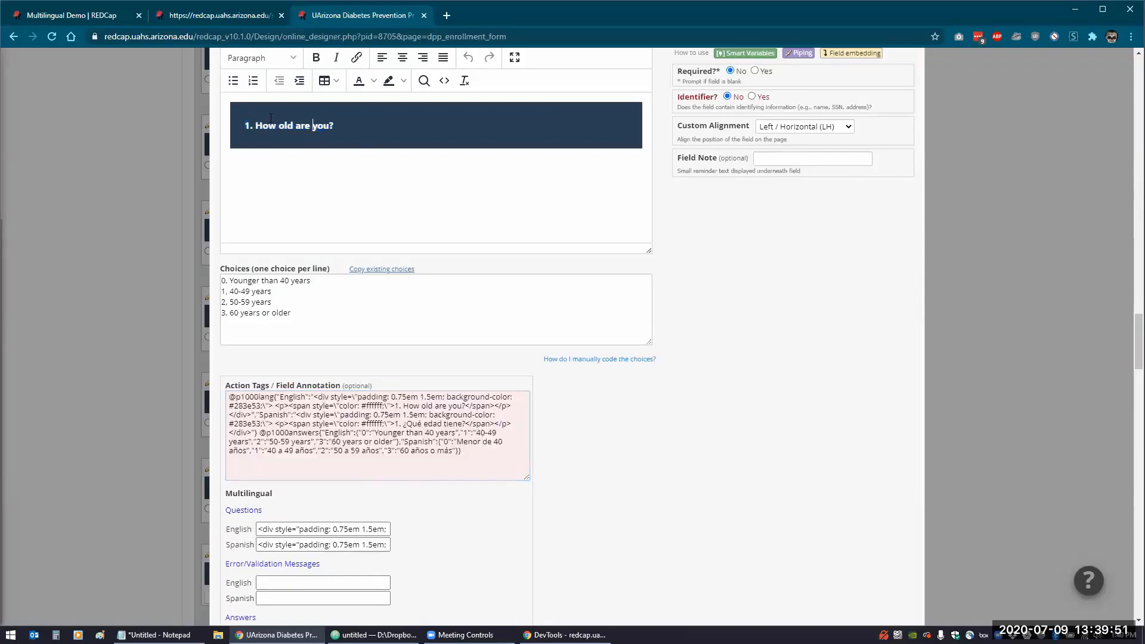
pyautogui.moveTo(295, 125); pyautogui.dragTo(359, 255)
pyautogui.click(367, 432)
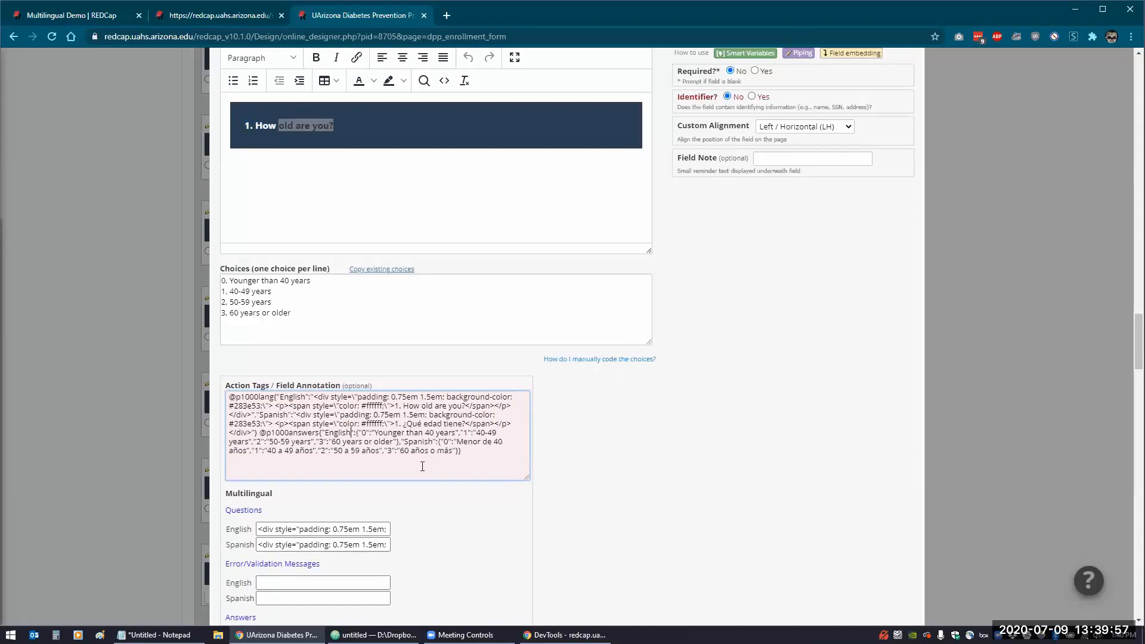
pyautogui.click(332, 544)
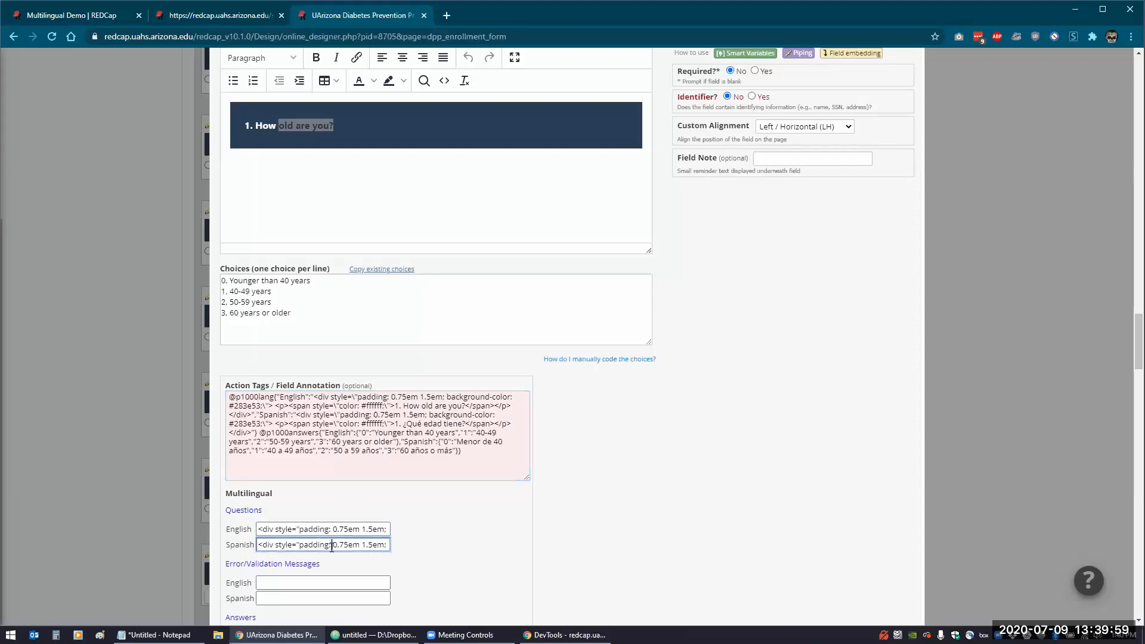
# Close the how_old field editor without saving.
pyautogui.click(684, 533)
pyautogui.scroll(-6, 684, 533)
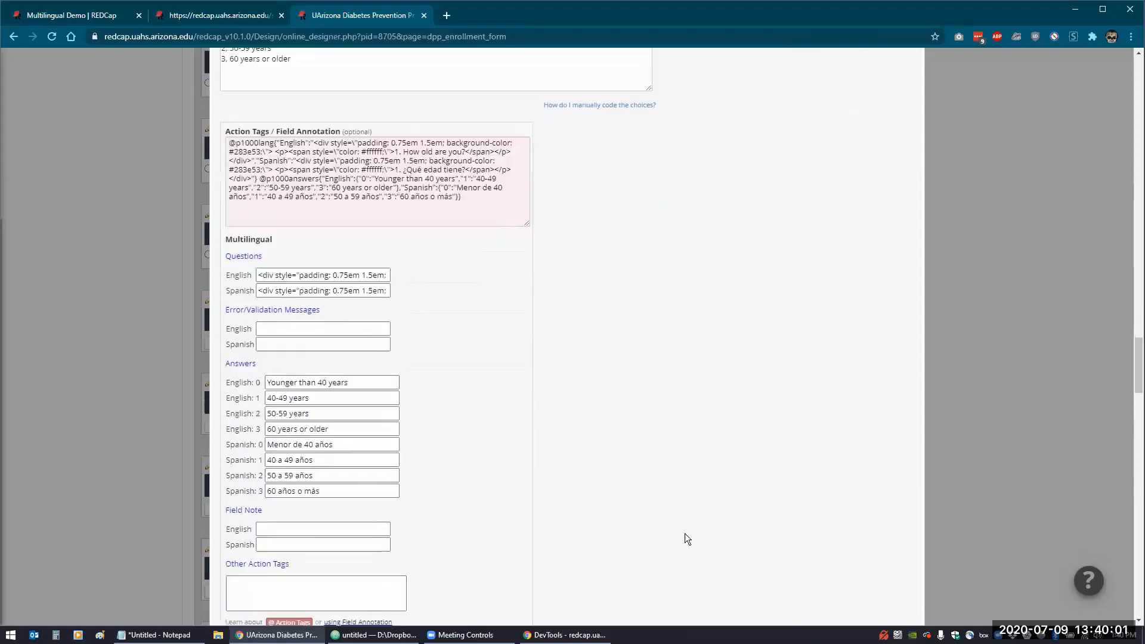
pyautogui.scroll(-5, 684, 533)
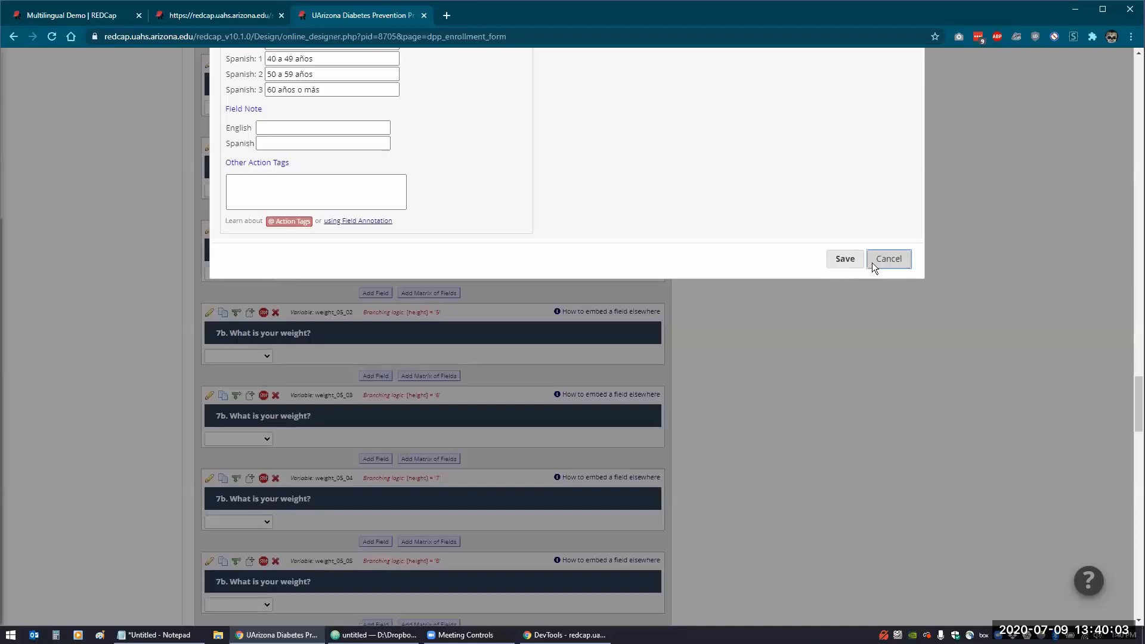
pyautogui.click(875, 262)
# Open the how_old field for editing again and enlarge its Action Tags / Field Annotation box.
pyautogui.scroll(9, 758, 442)
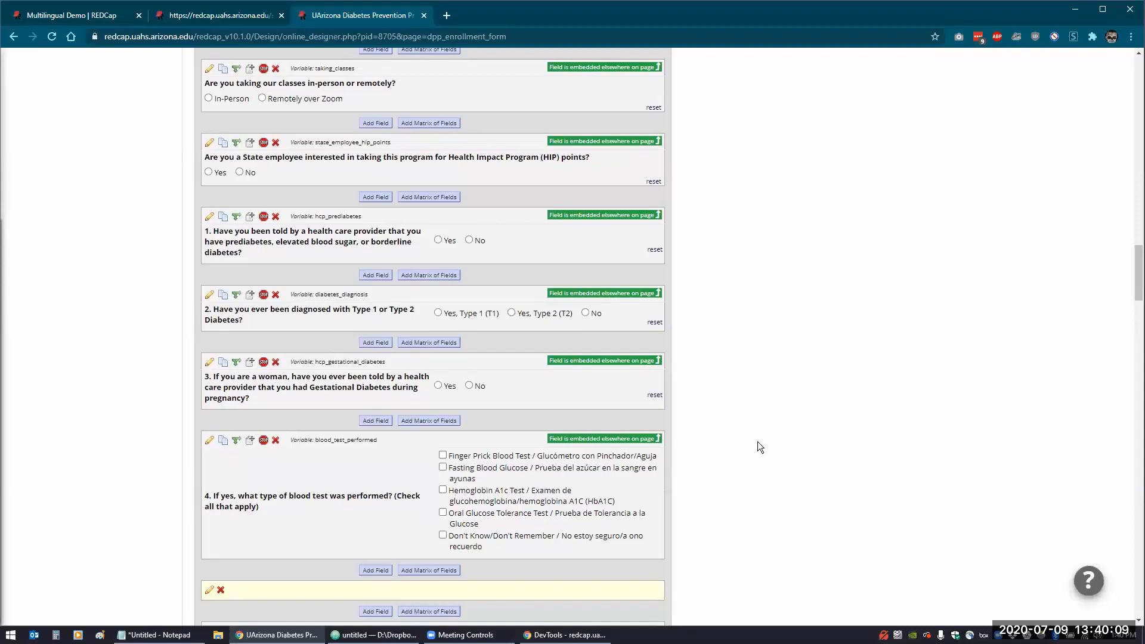
pyautogui.scroll(-6, 751, 441)
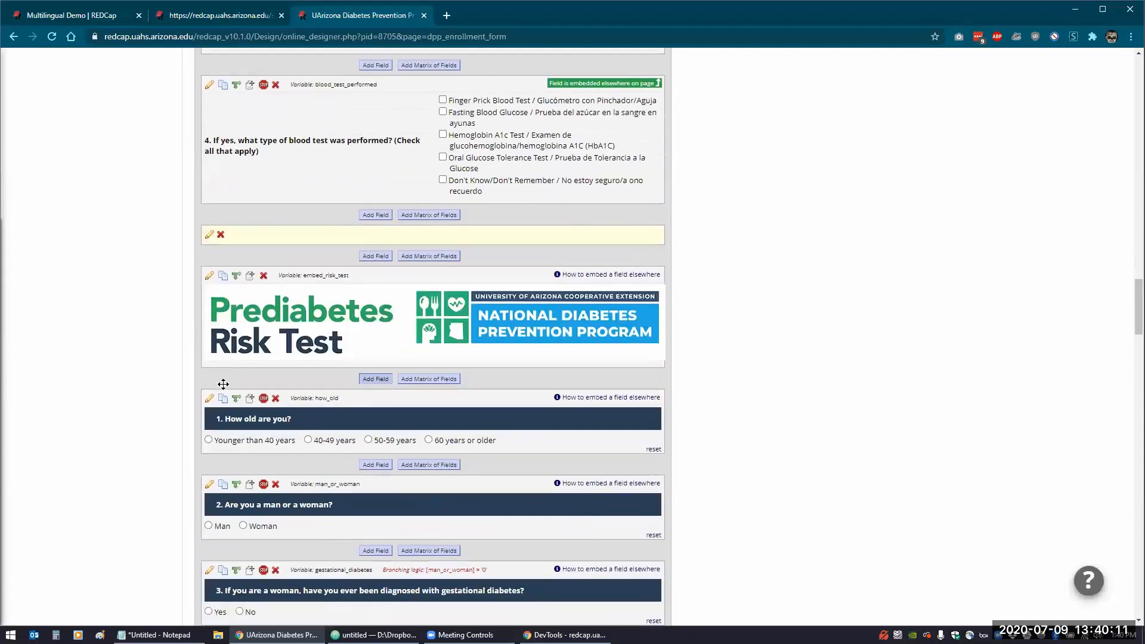
pyautogui.click(210, 396)
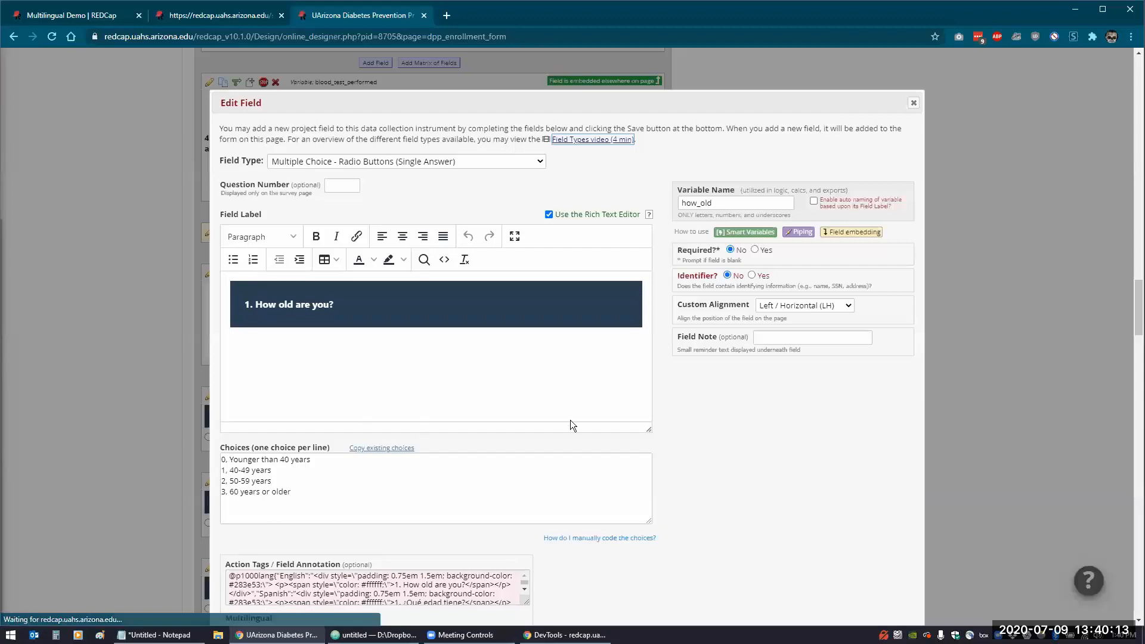
pyautogui.scroll(-4, 566, 406)
pyautogui.moveTo(527, 364); pyautogui.dragTo(545, 444)
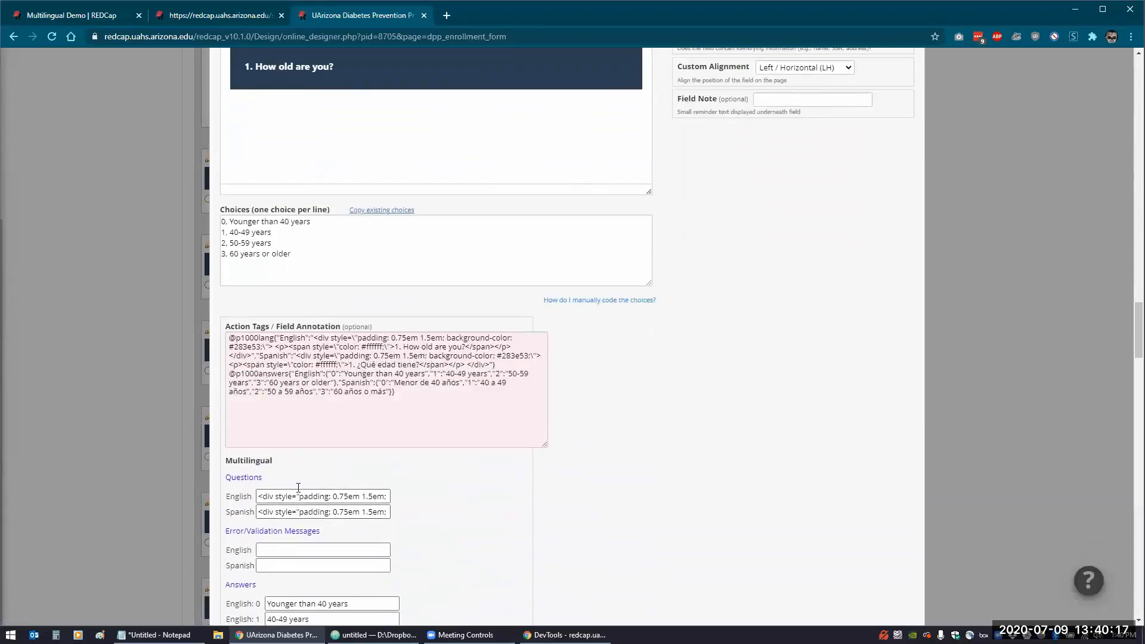
pyautogui.scroll(3, 418, 458)
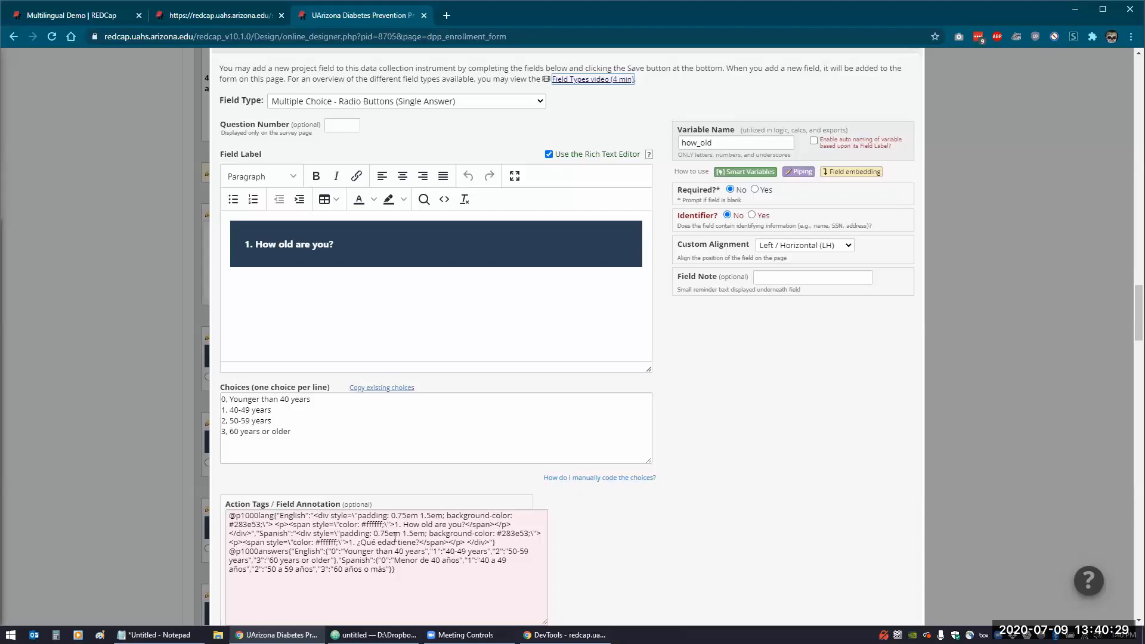
pyautogui.scroll(-3, 393, 536)
pyautogui.scroll(2, 393, 535)
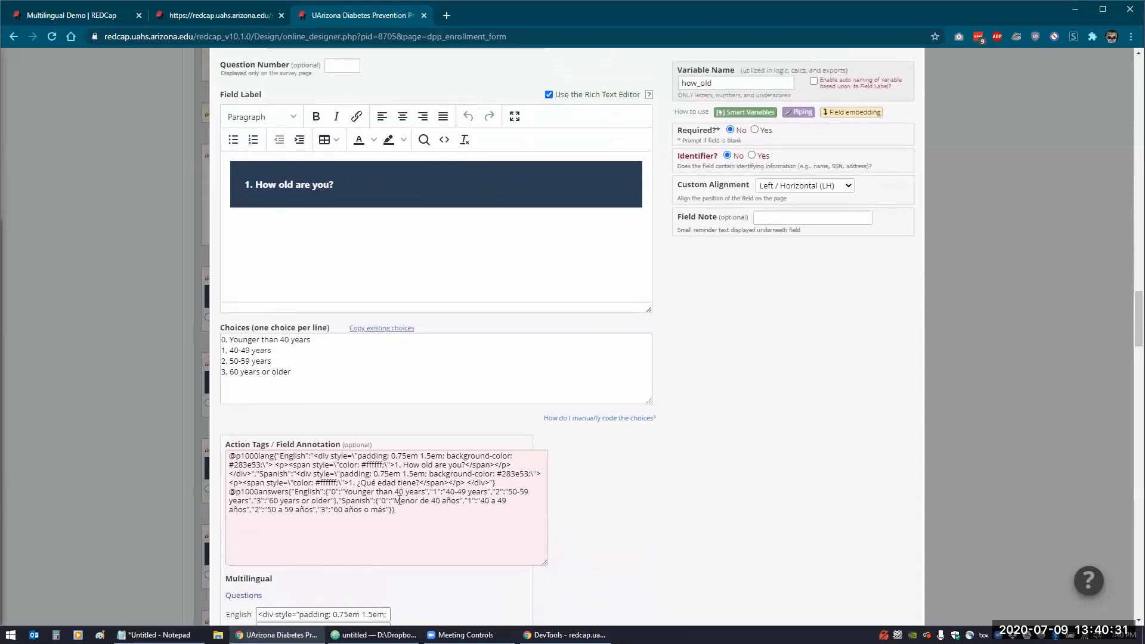
pyautogui.moveTo(403, 538); pyautogui.dragTo(213, 446)
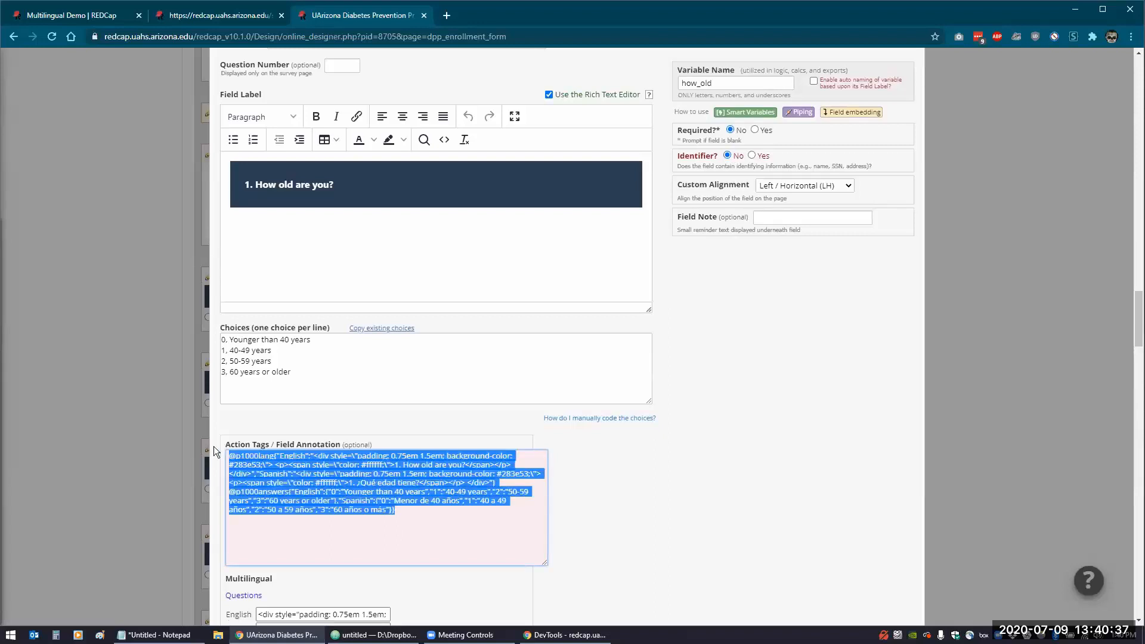
# Review the HTML code behind the "1. How old are you?" label, and cancel the source code view.
pyautogui.click(298, 288)
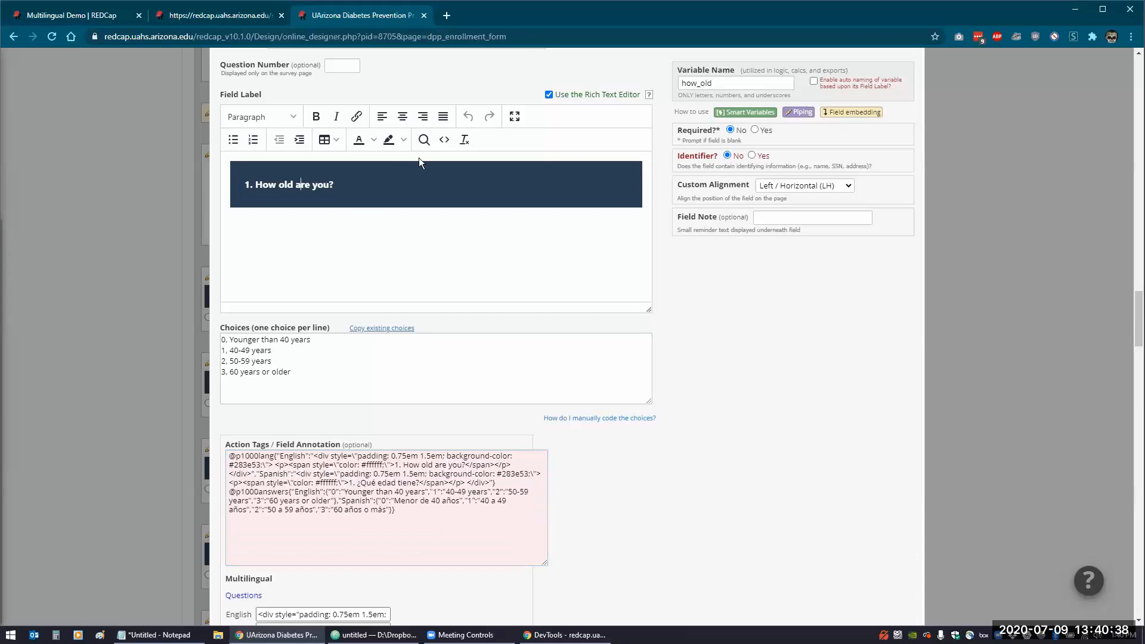
pyautogui.click(444, 139)
pyautogui.hotkey('ctrl', 'a')
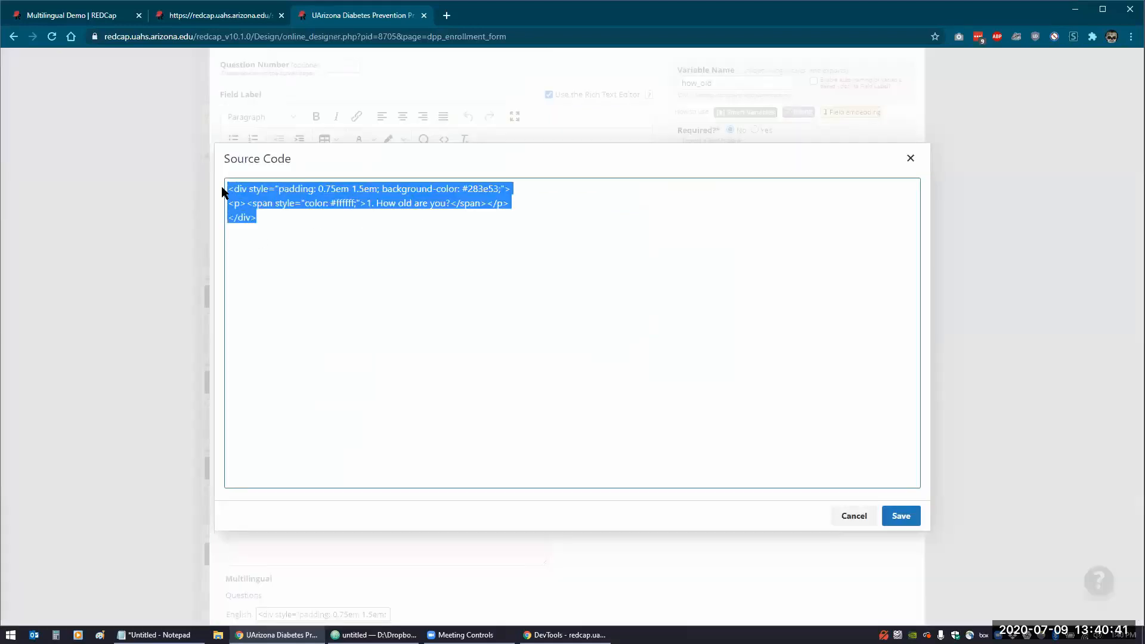
pyautogui.click(275, 219)
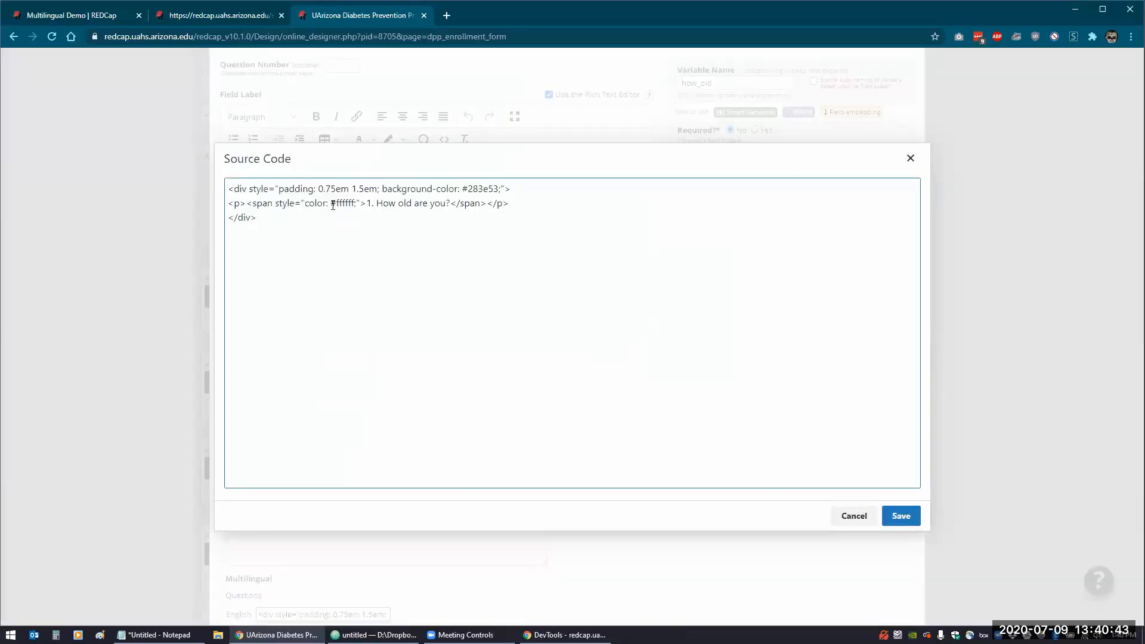
pyautogui.click(854, 515)
# Examine the English and Spanish question entries in the field's multilingual settings.
pyautogui.scroll(-3, 466, 406)
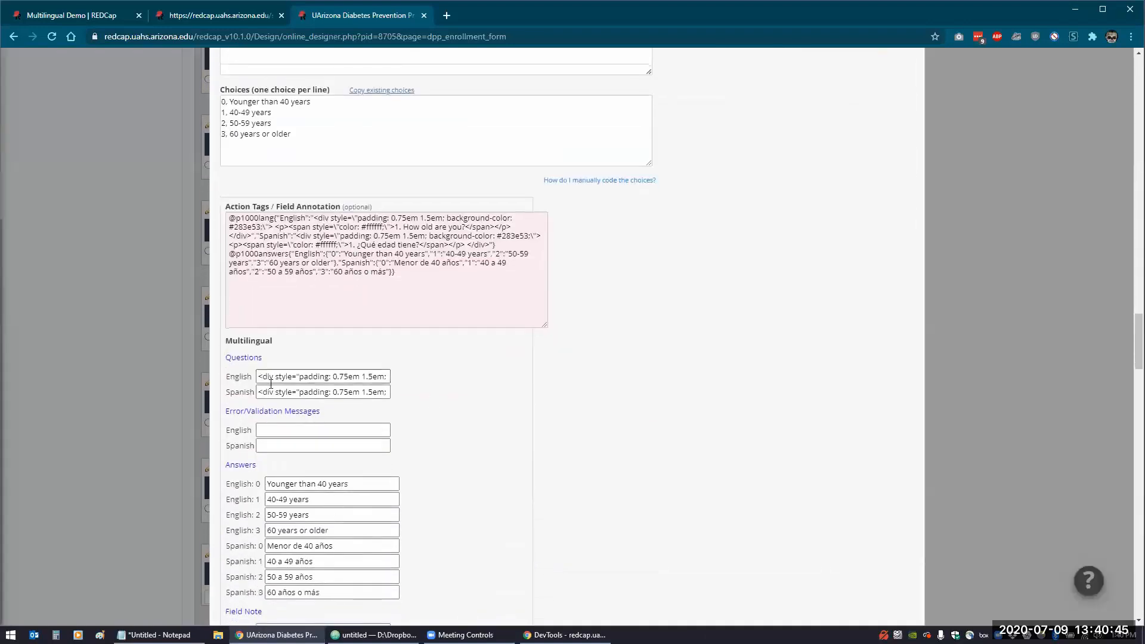
pyautogui.click(275, 392)
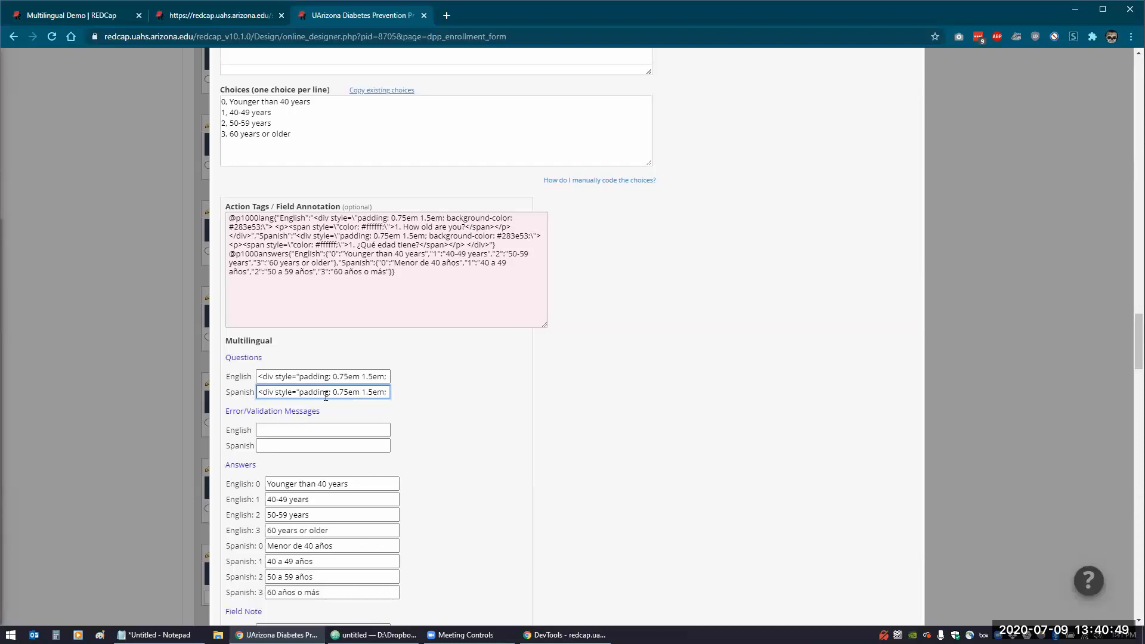
pyautogui.scroll(-3, 325, 390)
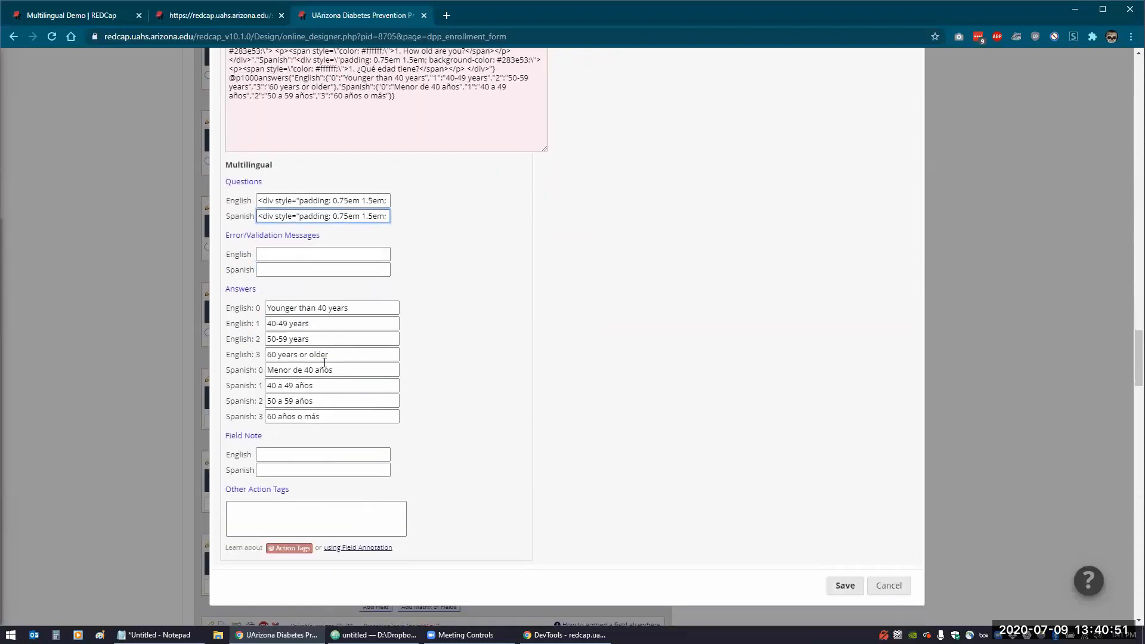
pyautogui.click(284, 200)
pyautogui.click(282, 215)
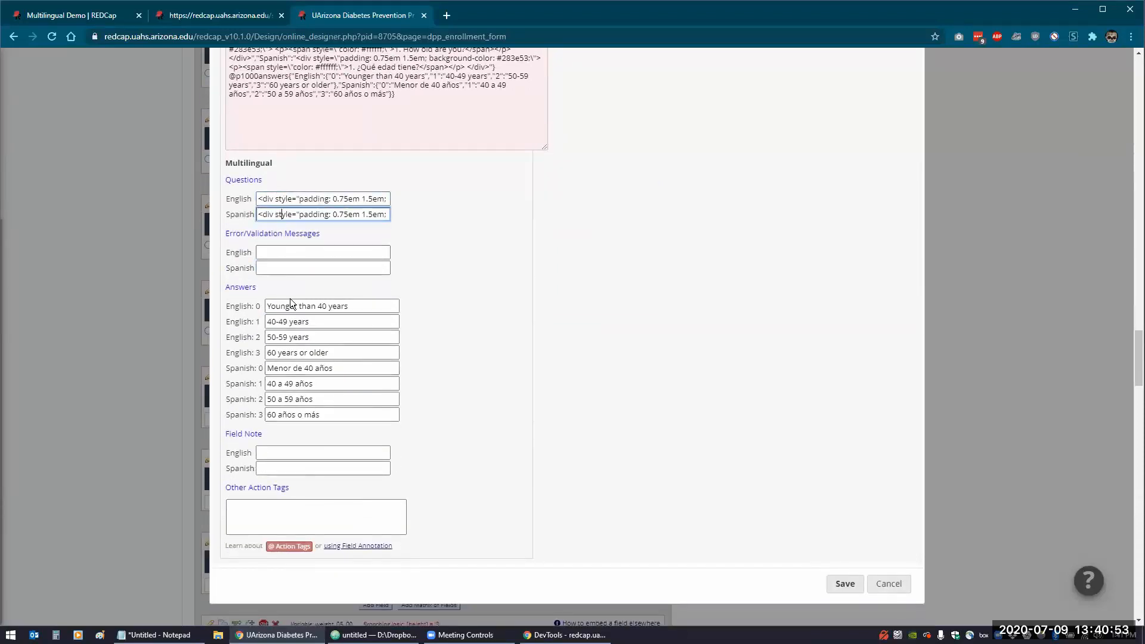
# Examine the Spanish answers at the end of the field annotation code.
pyautogui.click(383, 95)
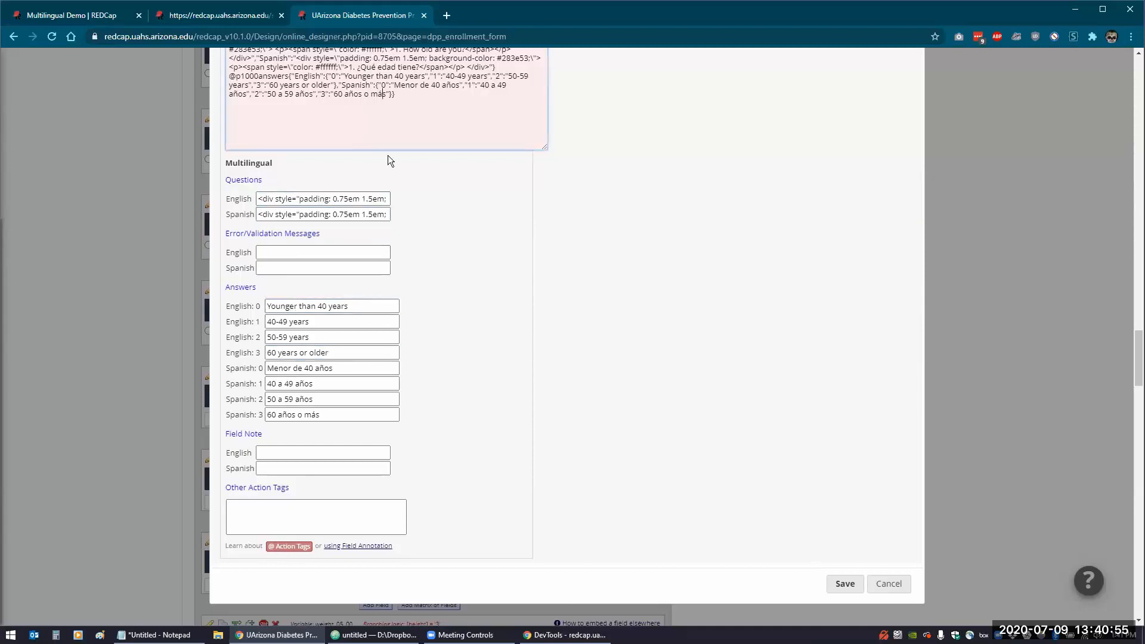
pyautogui.scroll(1, 390, 156)
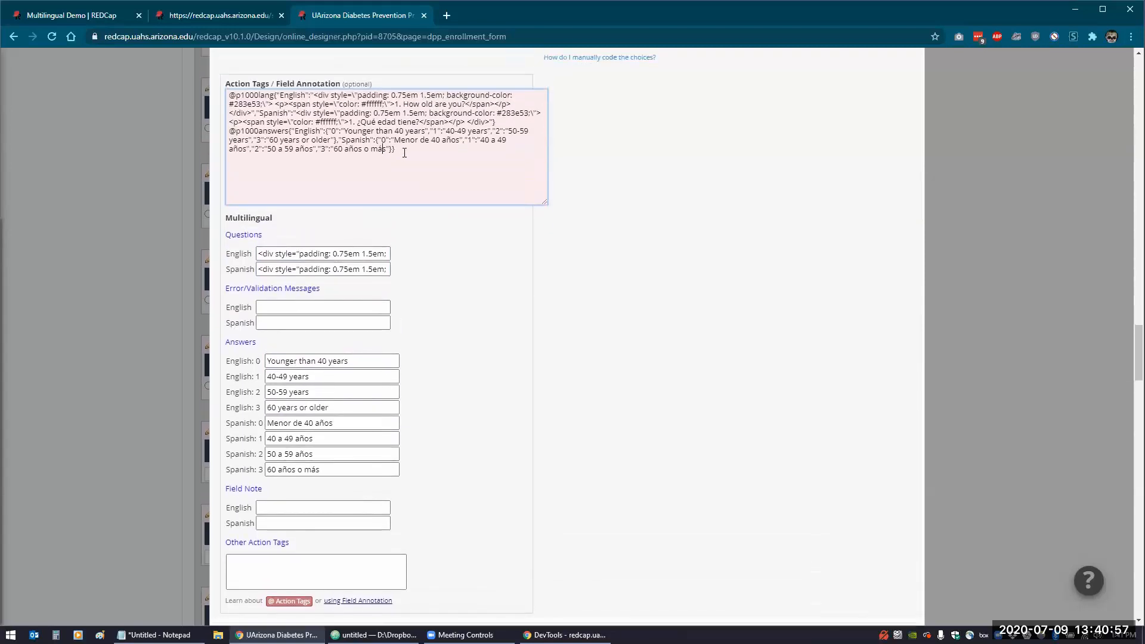
pyautogui.click(406, 153)
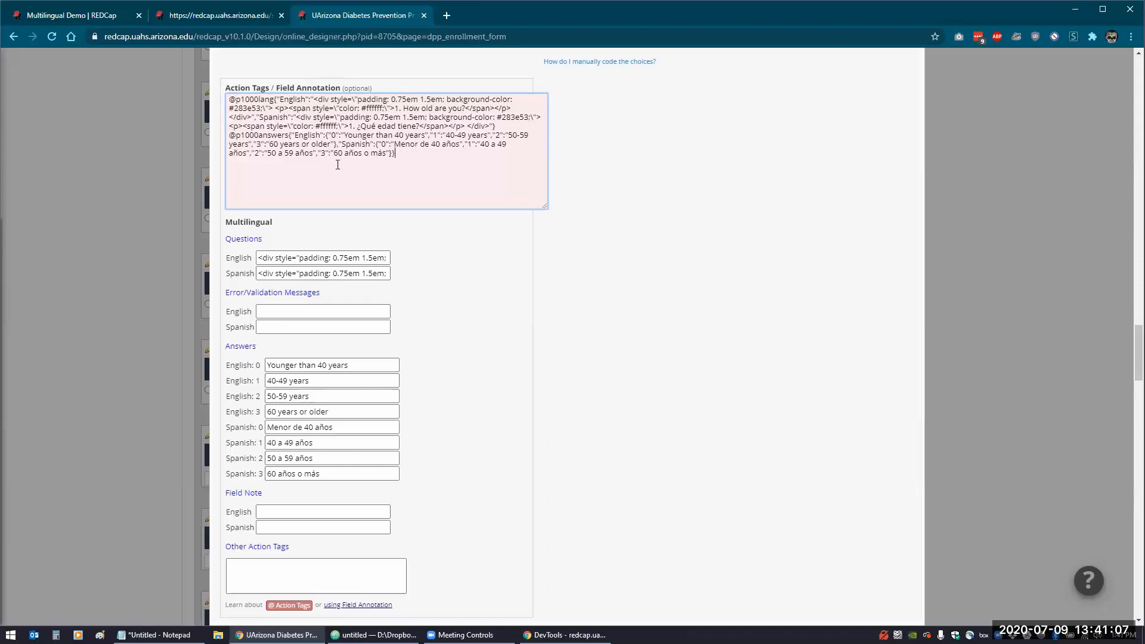
# Compare the field's coded choices, highlighting the list and its last choice, with the English and Spanish answer entries.
pyautogui.scroll(6, 336, 211)
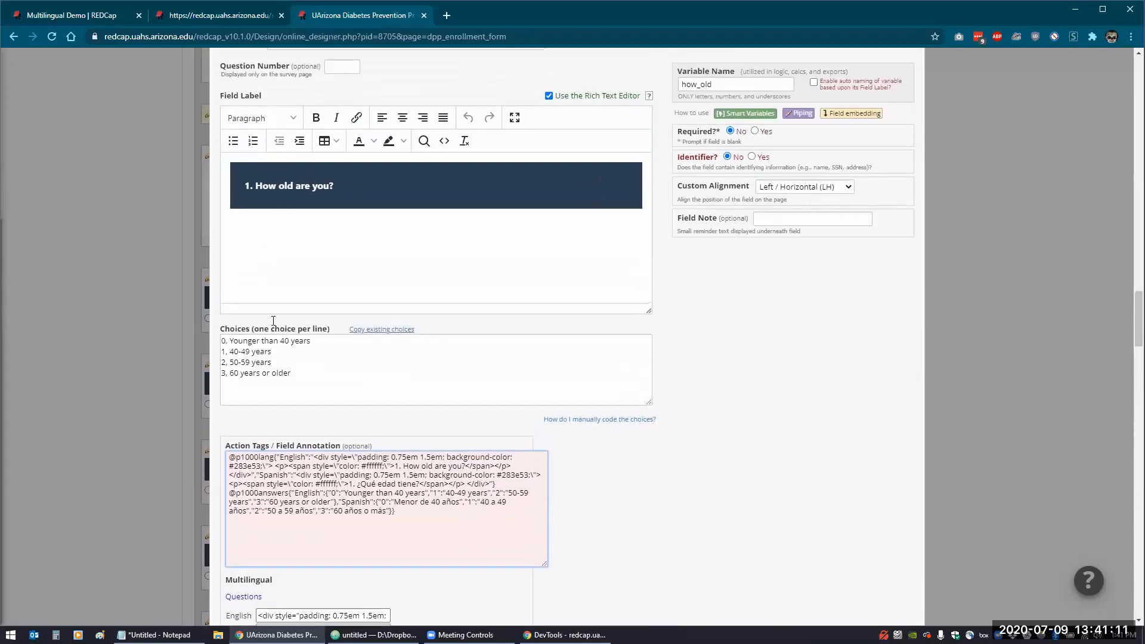
pyautogui.moveTo(298, 372); pyautogui.dragTo(212, 344)
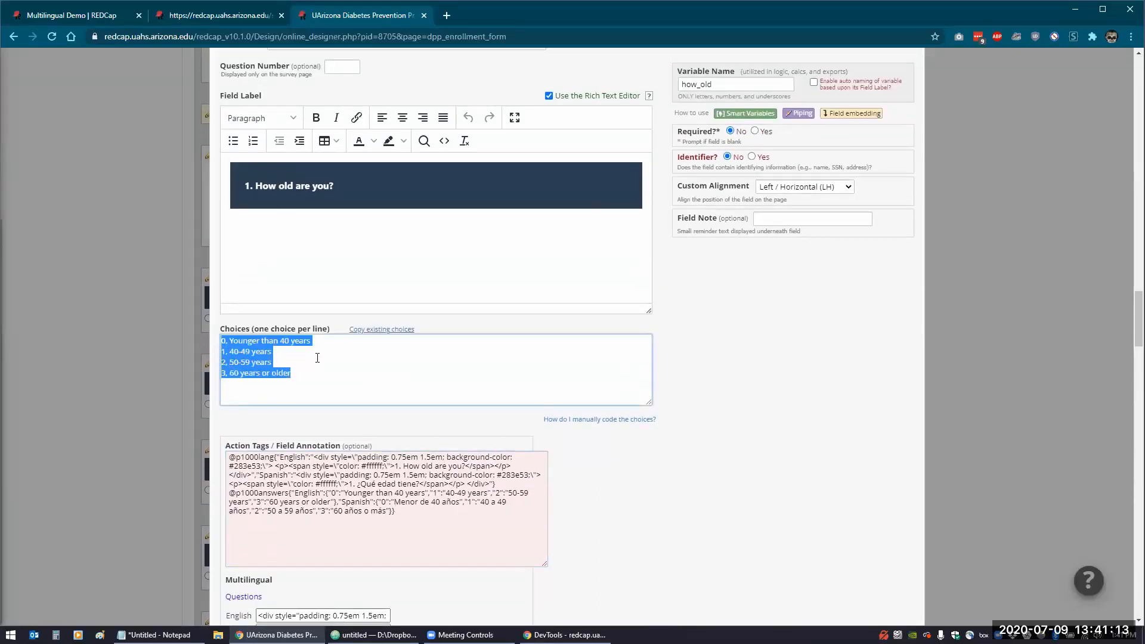
pyautogui.click(317, 358)
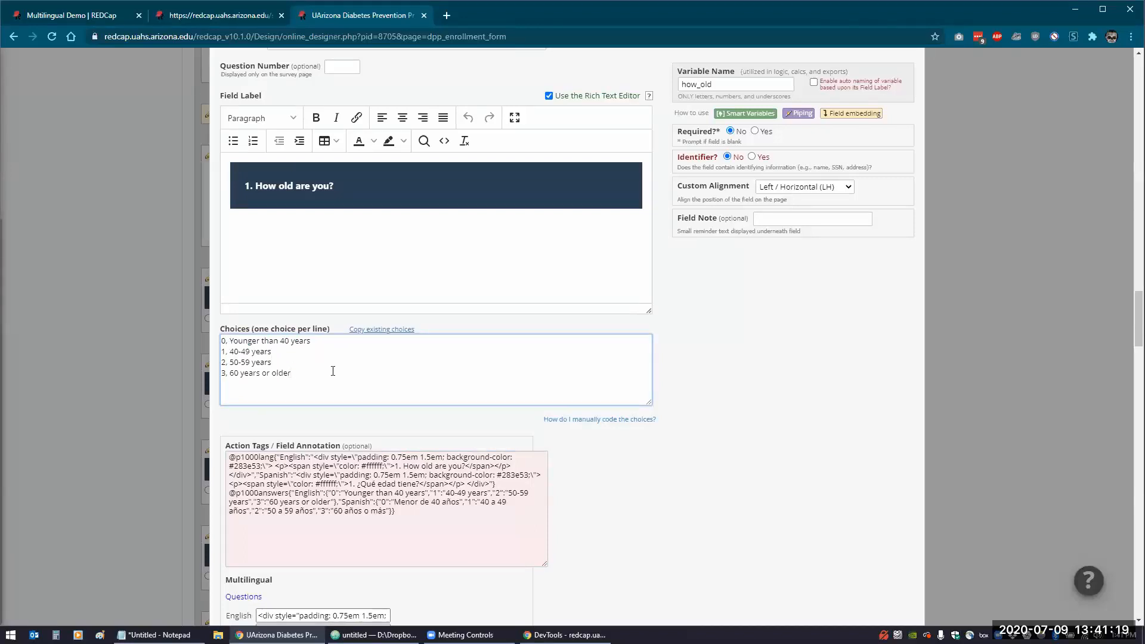
pyautogui.moveTo(320, 371); pyautogui.dragTo(211, 376)
pyautogui.click(379, 363)
pyautogui.scroll(-2, 378, 353)
pyautogui.scroll(-5, 378, 353)
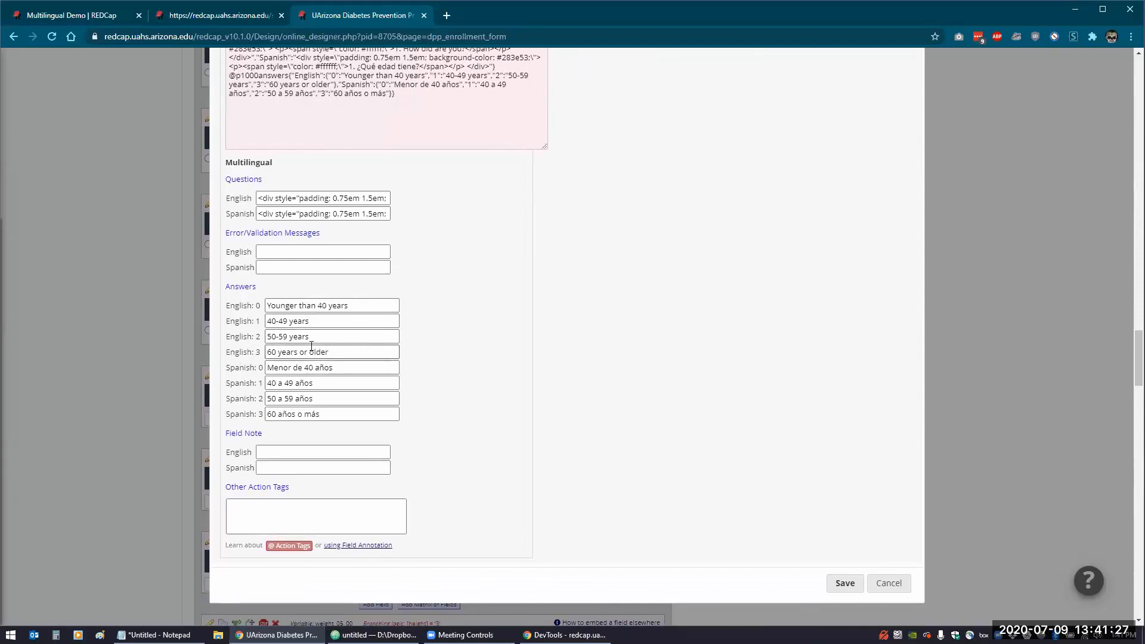
# Copy the last choice, "3, 60 years or older", of the "1. How old are you?" field, delete it from the choices, and save the field.
pyautogui.scroll(3, 313, 339)
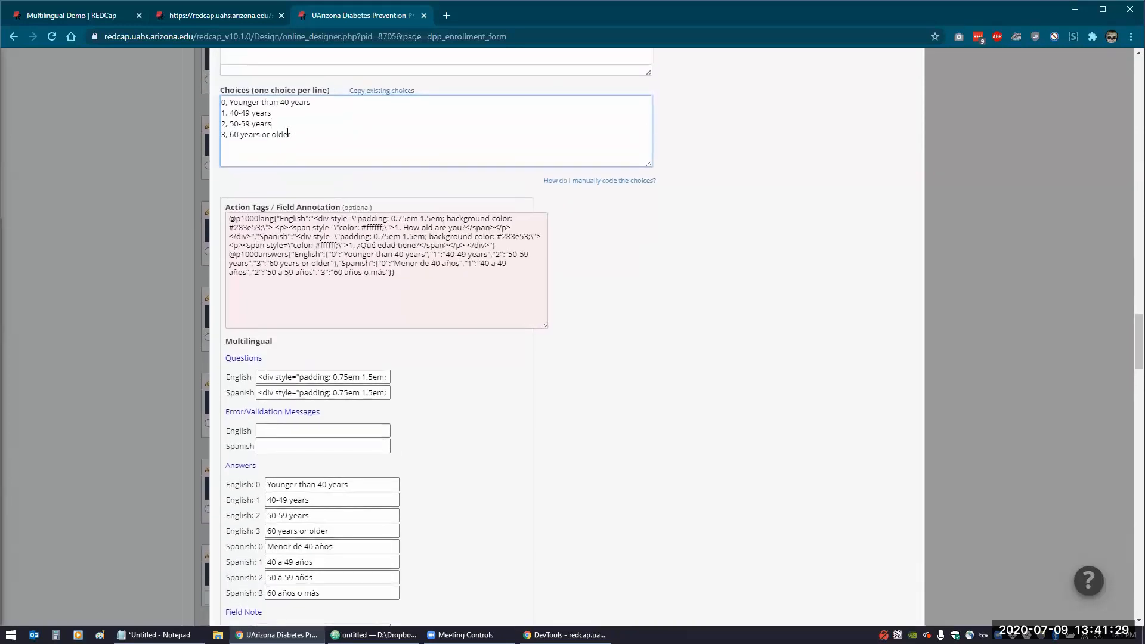
pyautogui.moveTo(291, 135); pyautogui.dragTo(215, 135)
pyautogui.hotkey('ctrl', 'c')
pyautogui.press('BackSpace')
pyautogui.scroll(-5, 832, 358)
pyautogui.click(844, 462)
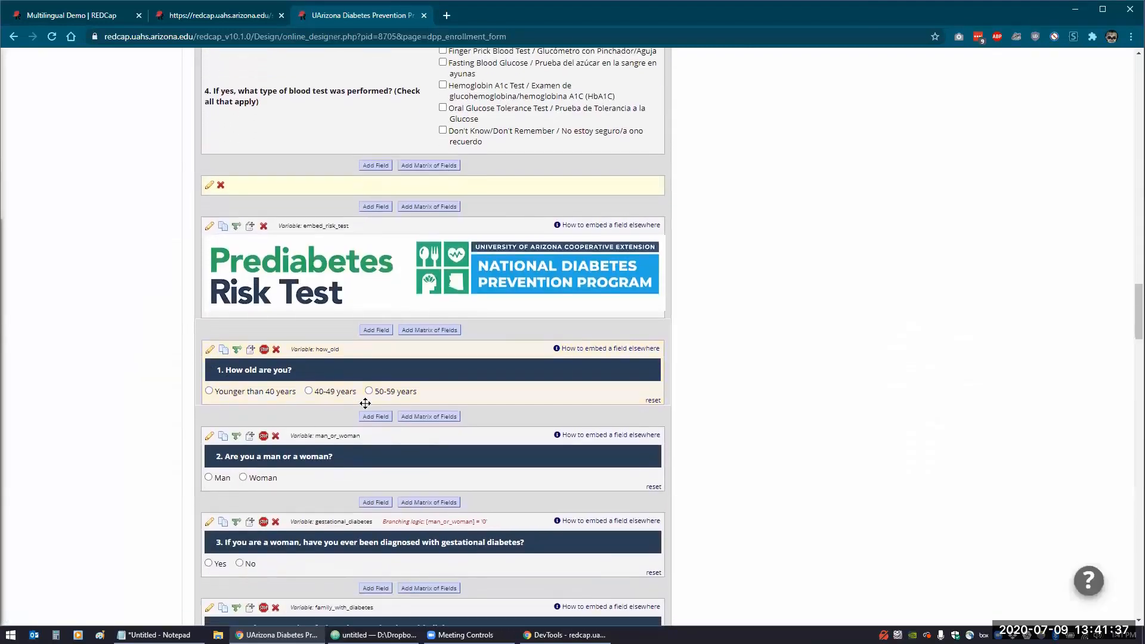
# Reopen the "1. How old are you?" field, paste "3, 60 years or older" back as the last choice on its own line, and save the field.
pyautogui.click(210, 341)
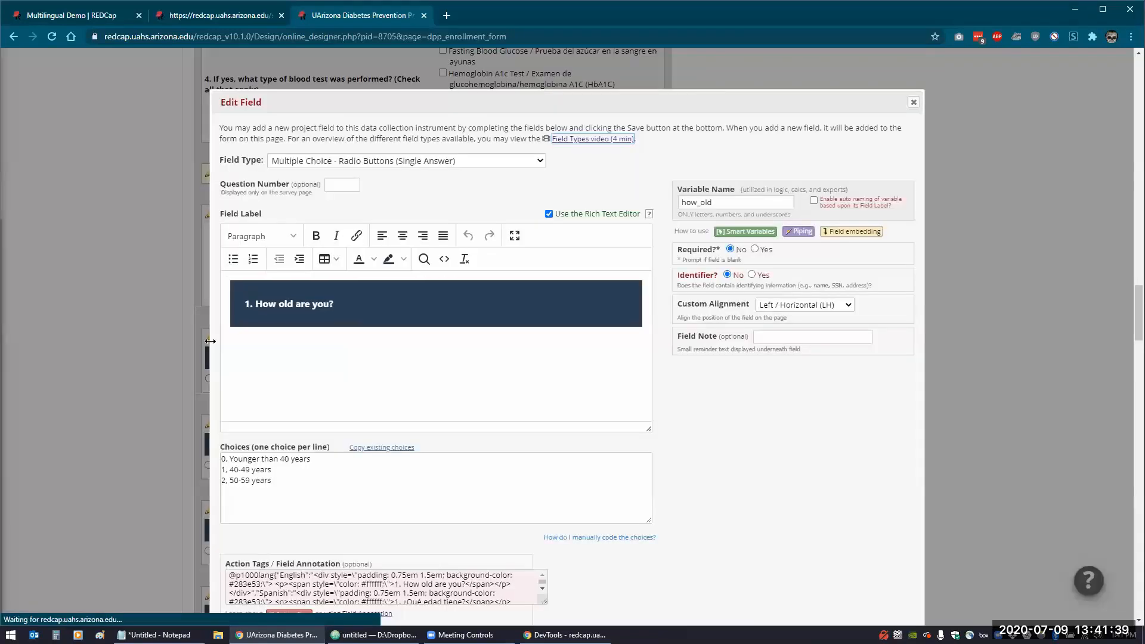
pyautogui.scroll(-3, 227, 342)
pyautogui.scroll(-4, 228, 342)
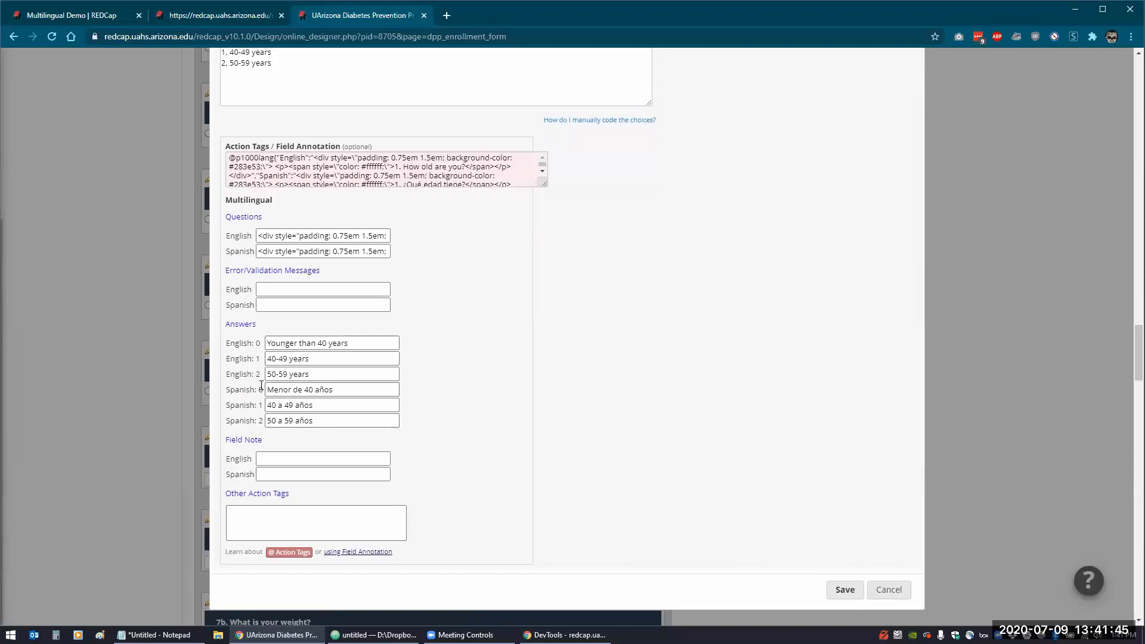
pyautogui.scroll(2, 261, 386)
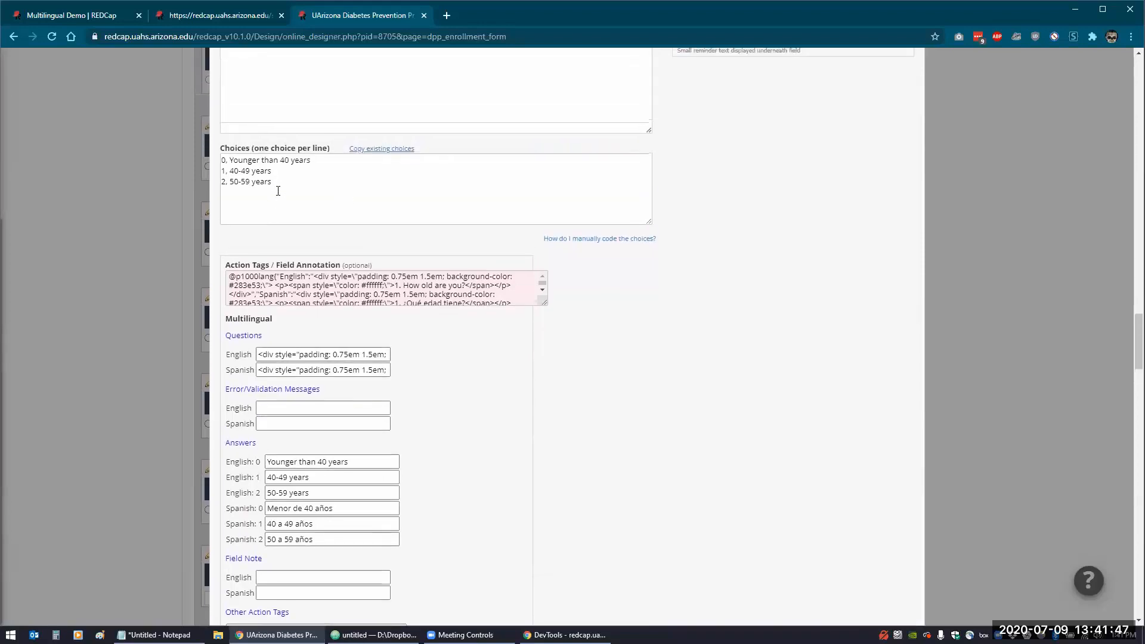
pyautogui.click(278, 185)
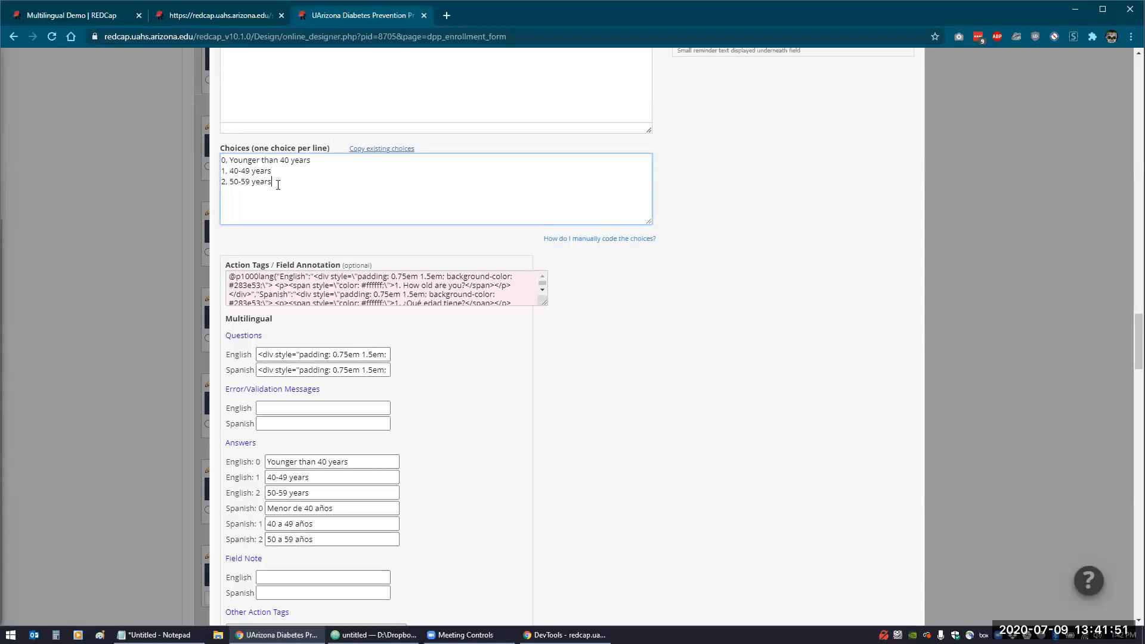
pyautogui.press('Return')
pyautogui.hotkey('ctrl', 'v')
pyautogui.scroll(-5, 617, 305)
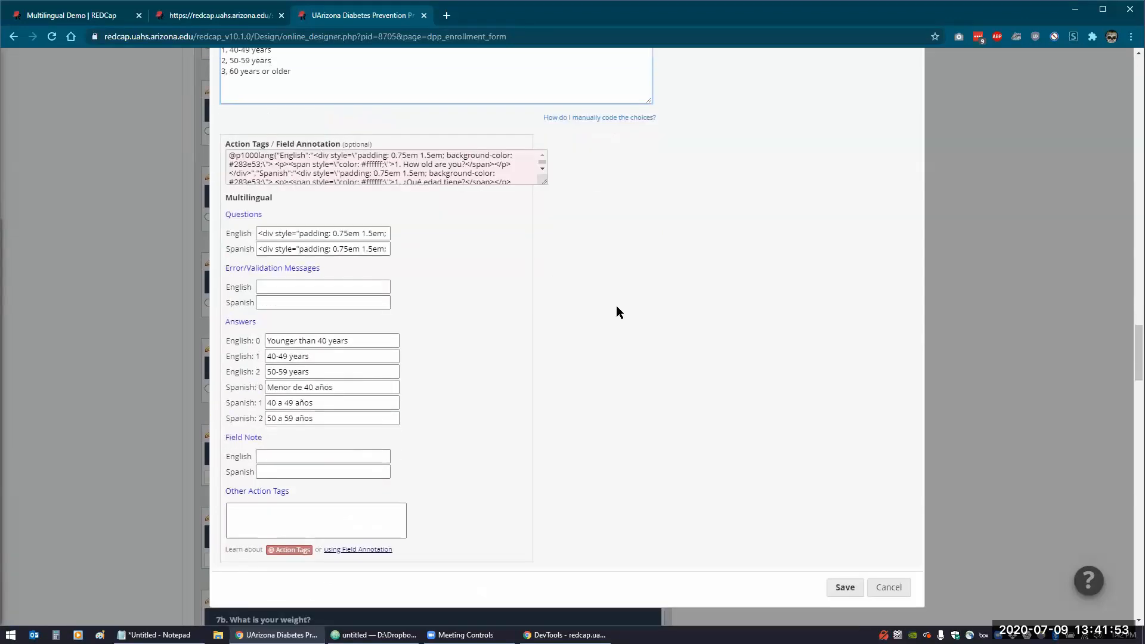
pyautogui.click(829, 529)
# Reopen the "1. How old are you?" field, enlarge its annotation box, and examine the English and Spanish answer entries for choice 3.
pyautogui.scroll(-1, 825, 528)
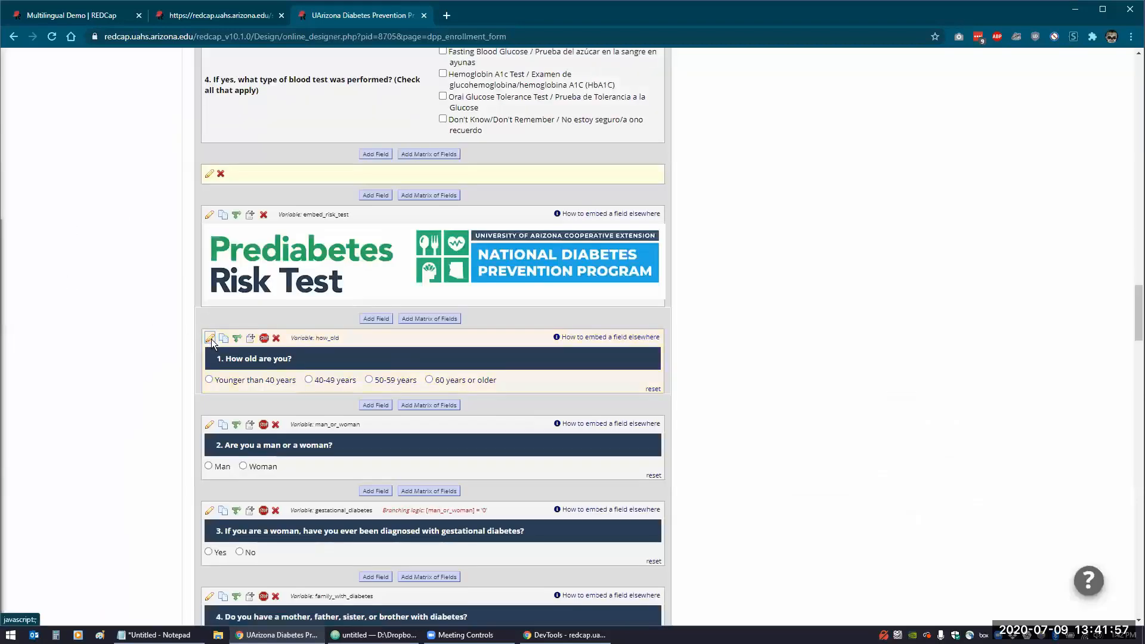
pyautogui.click(210, 340)
pyautogui.scroll(-5, 210, 322)
pyautogui.scroll(-3, 209, 312)
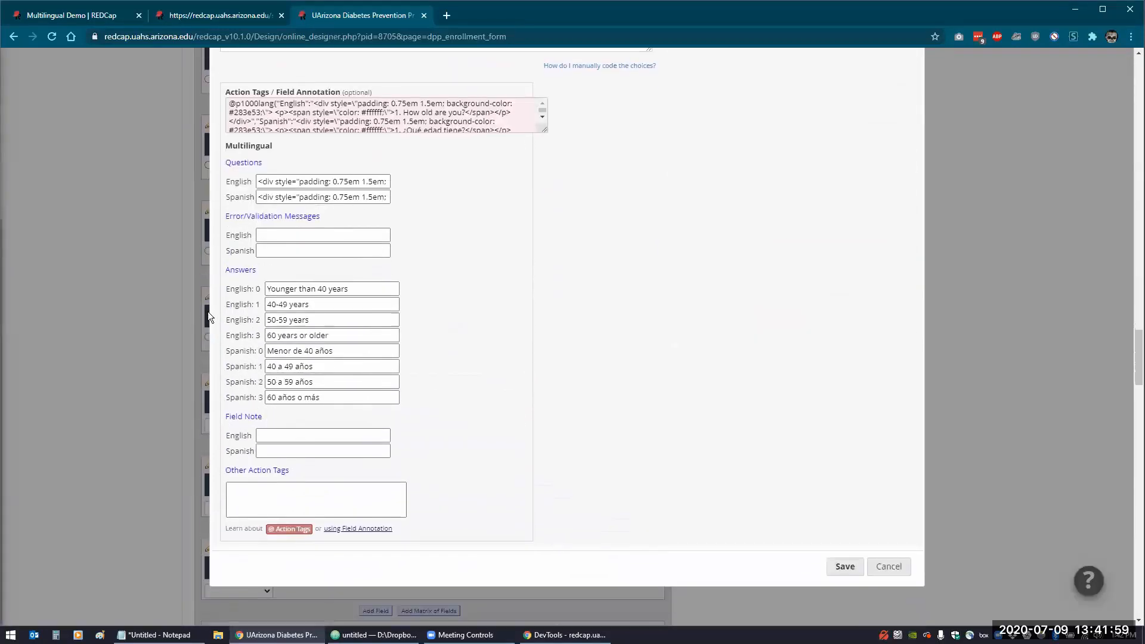
pyautogui.click(284, 331)
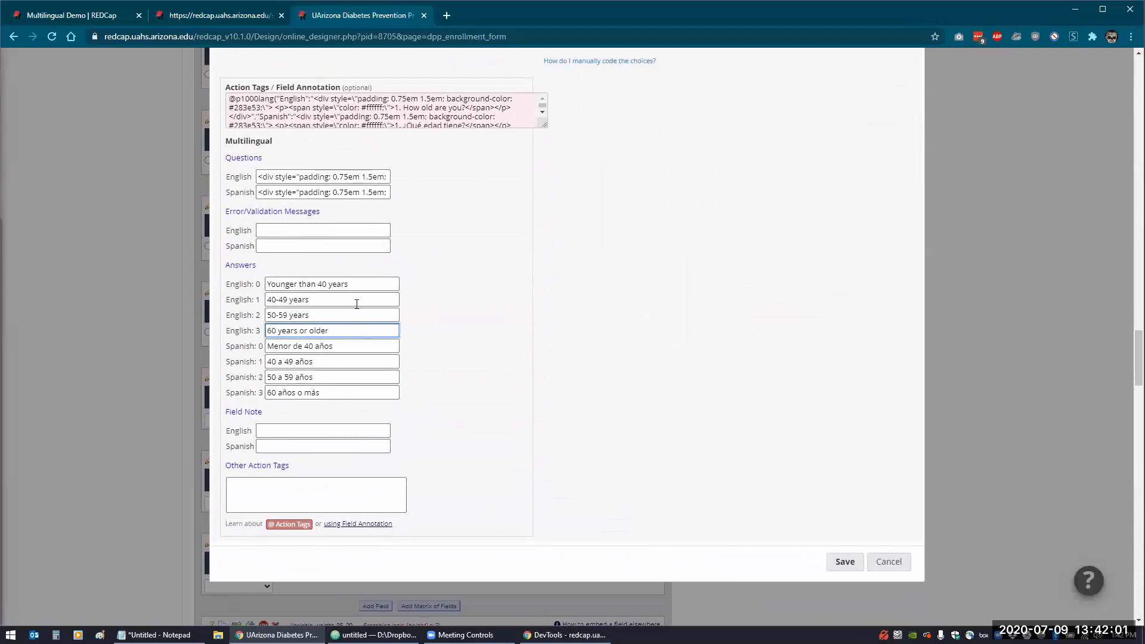
pyautogui.moveTo(543, 125); pyautogui.dragTo(541, 183)
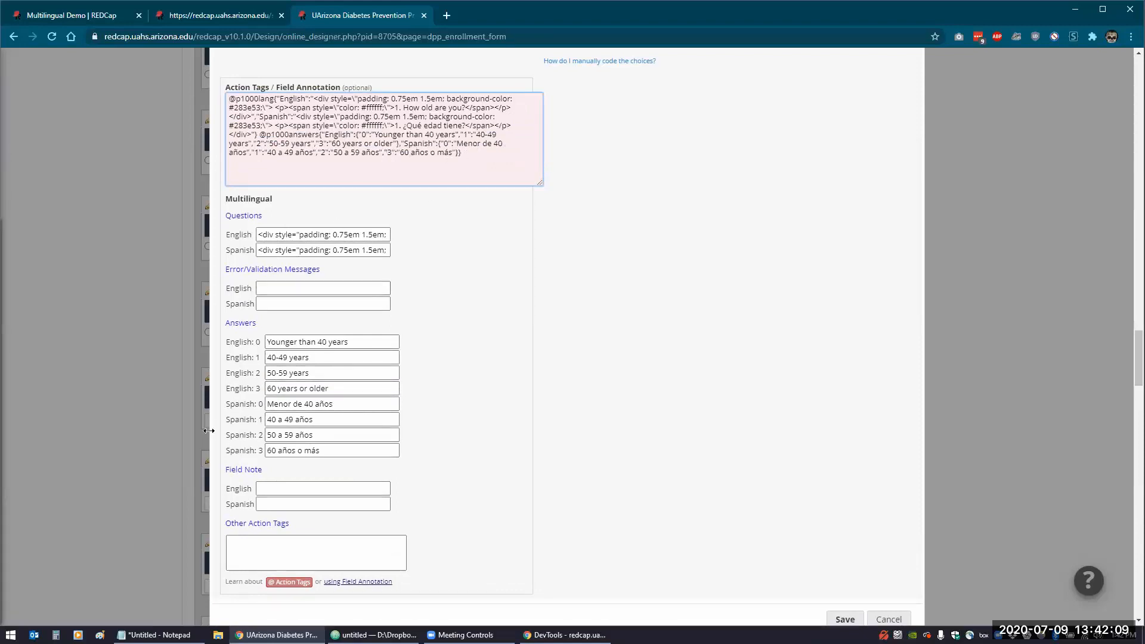
pyautogui.click(295, 388)
pyautogui.click(287, 450)
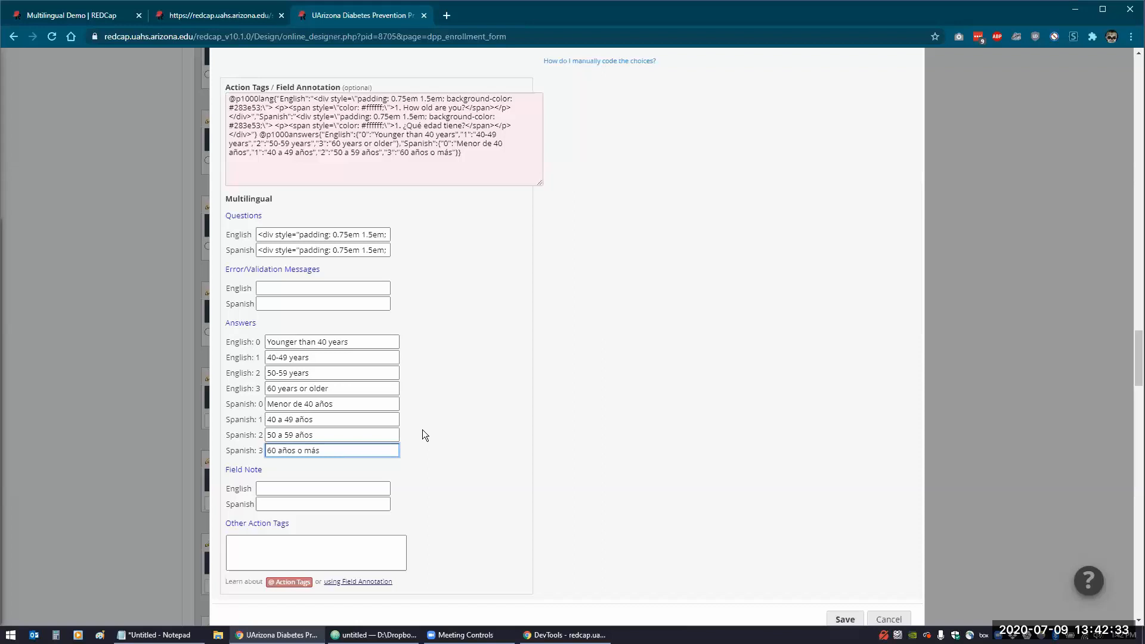
# Highlight the whole field annotation code and examine the English and Spanish answers stored in it.
pyautogui.moveTo(470, 156); pyautogui.dragTo(224, 88)
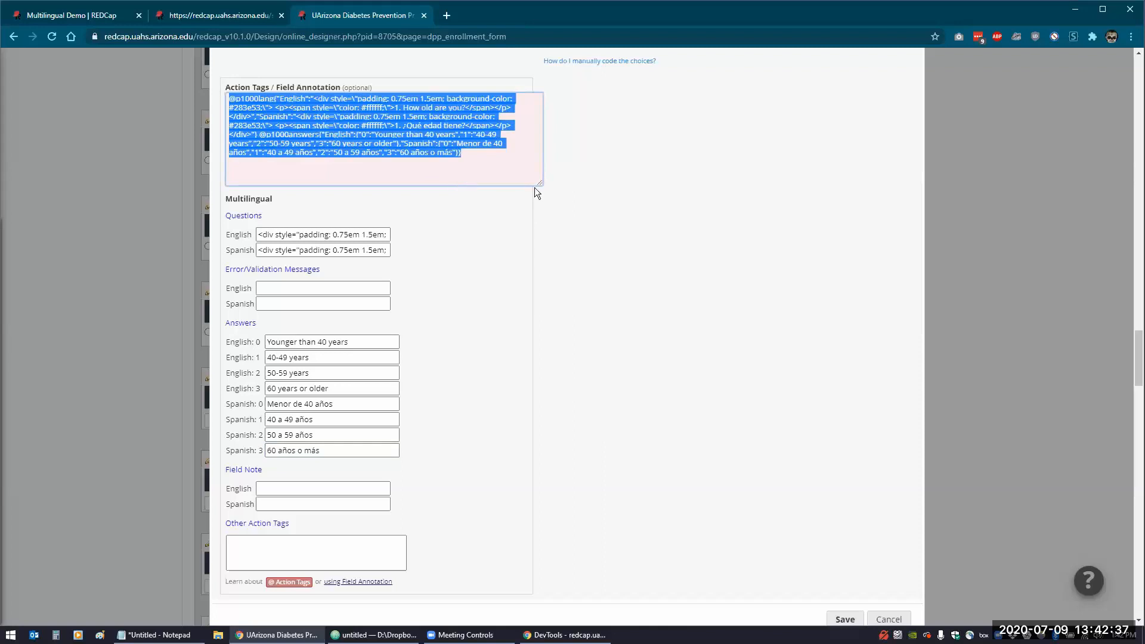
pyautogui.click(552, 191)
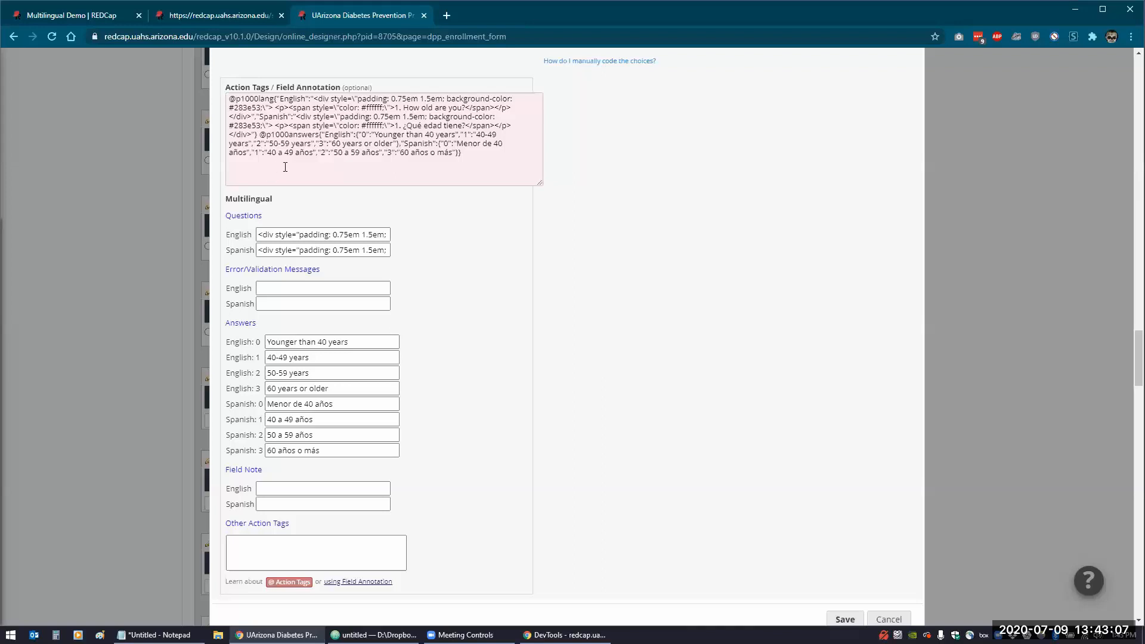
pyautogui.moveTo(300, 153); pyautogui.dragTo(304, 153)
pyautogui.click(339, 160)
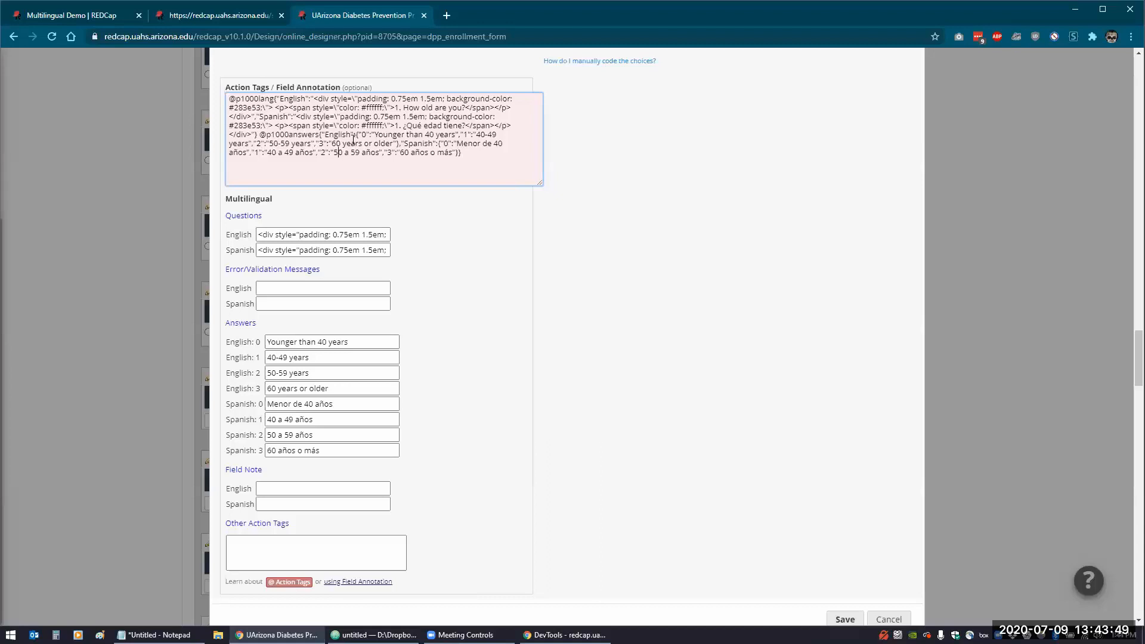
pyautogui.click(462, 135)
# Cancel editing the field and switch to the browser page with the Enrollment Form survey.
pyautogui.click(888, 618)
pyautogui.scroll(2, 542, 318)
pyautogui.click(233, 13)
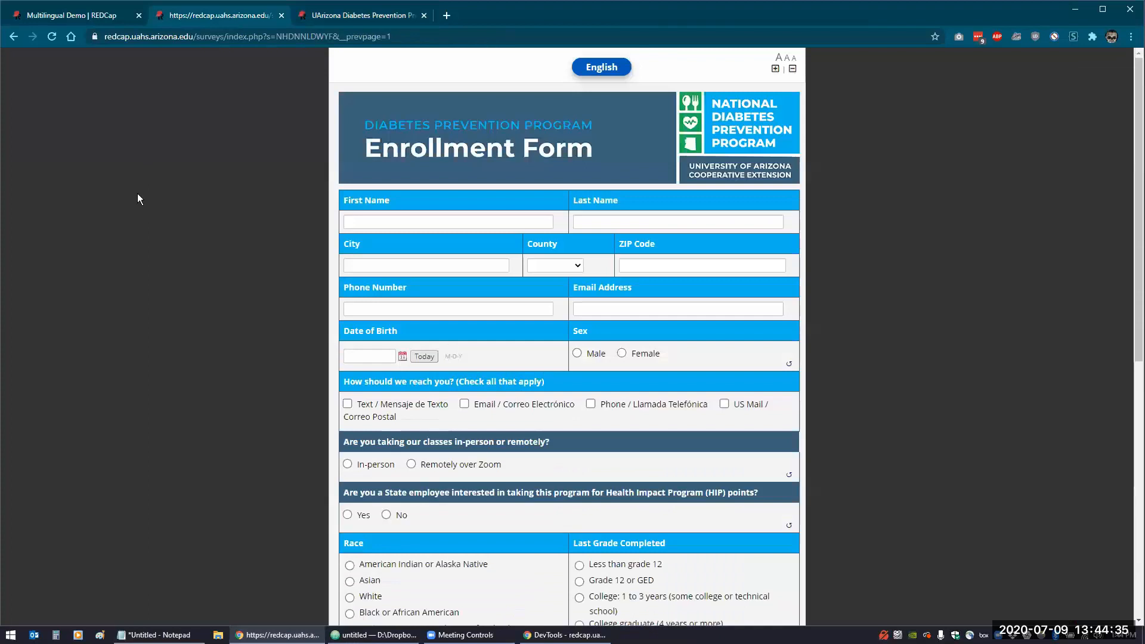